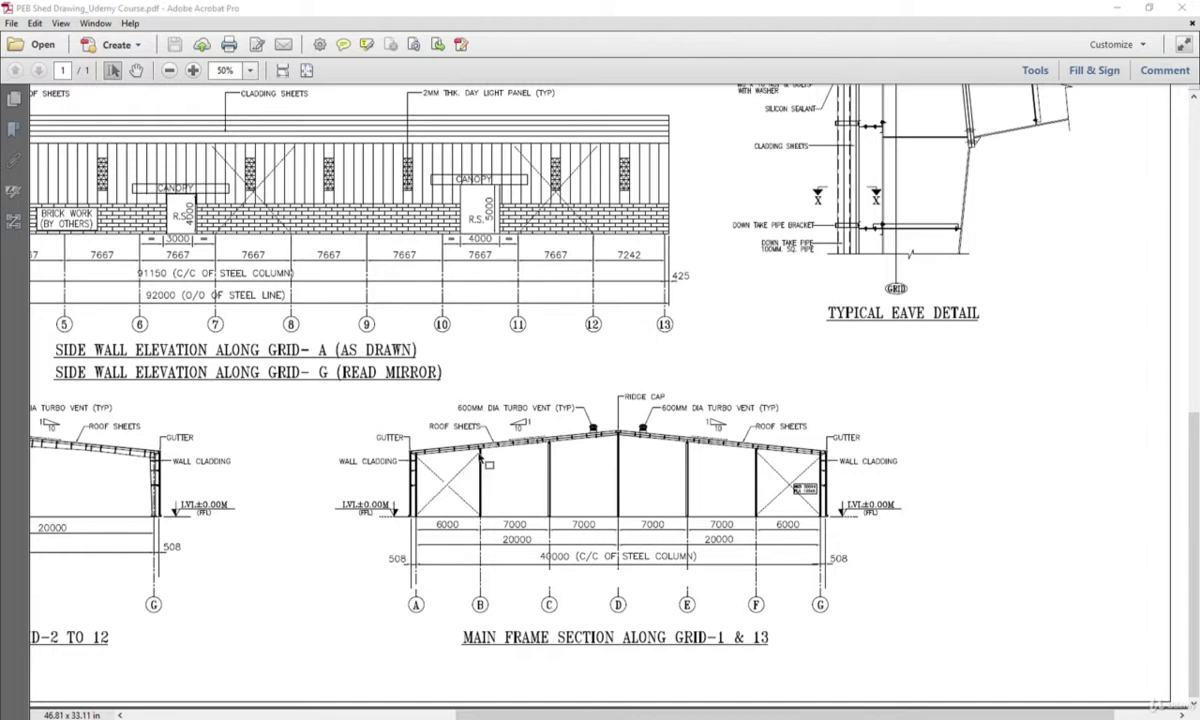
Step: Examine the main frame section along Grid-1 & 13, including its column spacing and roof members, in the PEB shed drawing
{"action": "scroll", "coordinate": [421, 442], "scroll_direction": "up", "scroll_amount": 3}
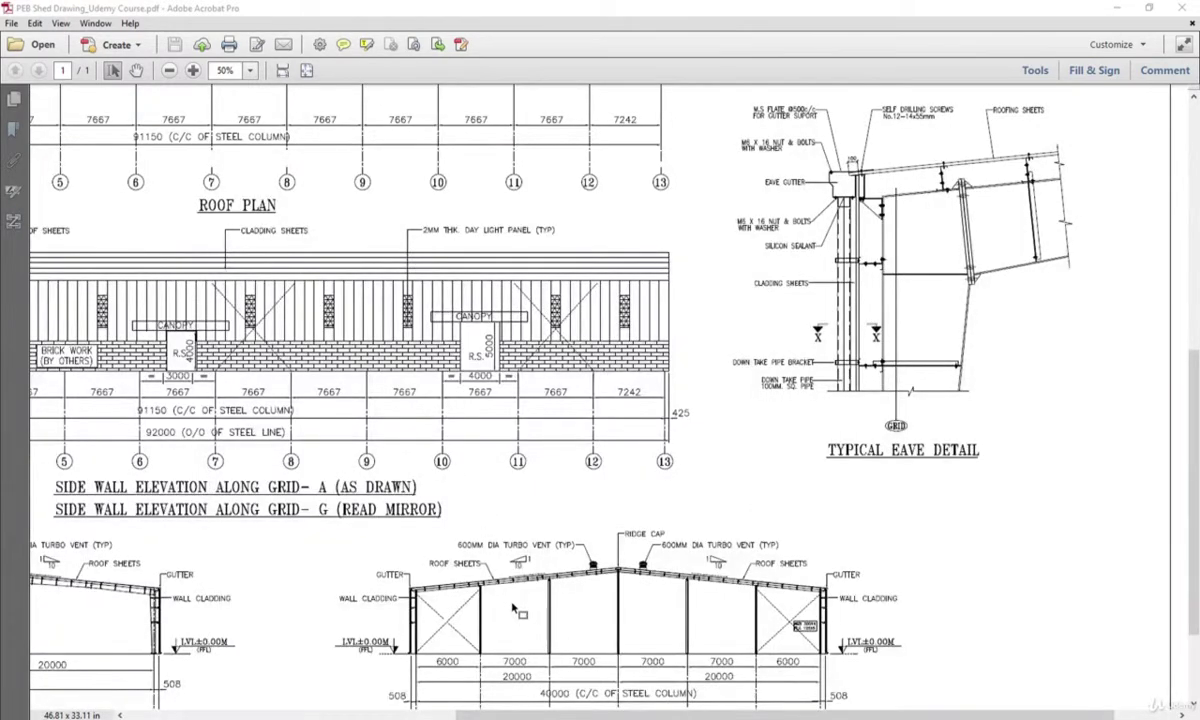
{"action": "scroll", "coordinate": [513, 607], "scroll_direction": "up", "scroll_amount": 4}
{"action": "scroll", "coordinate": [505, 512], "scroll_direction": "down", "scroll_amount": 3}
{"action": "scroll", "coordinate": [520, 600], "scroll_direction": "down", "scroll_amount": 1}
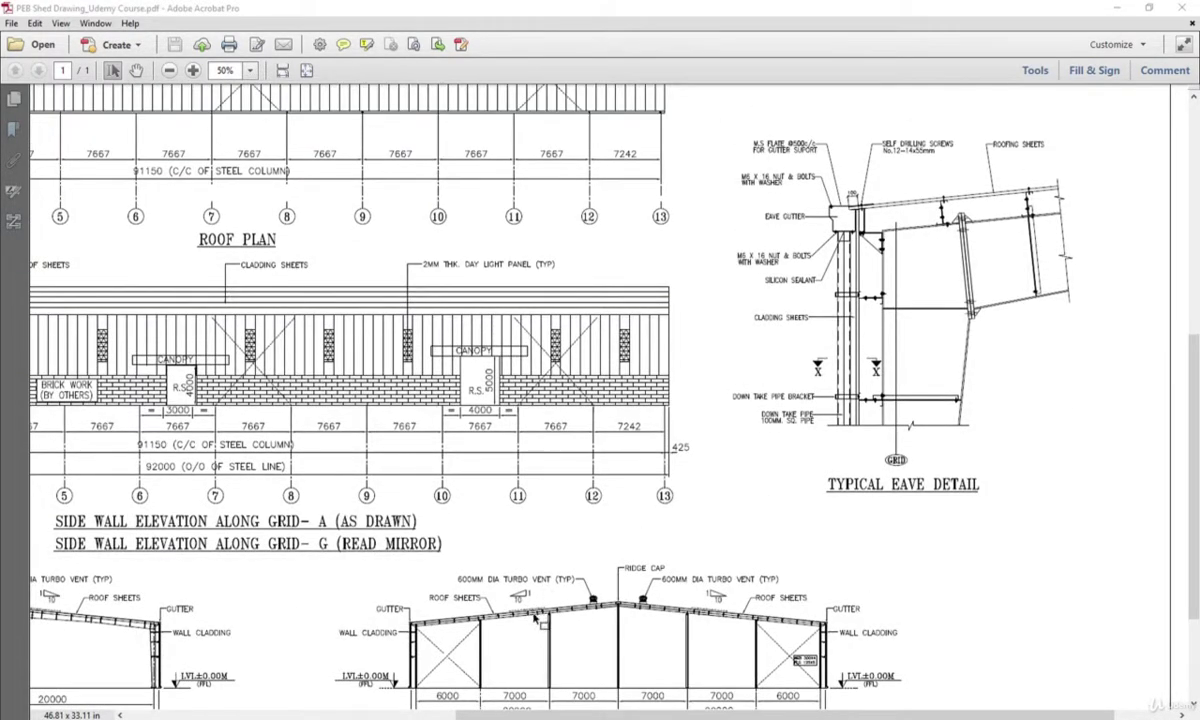
{"action": "scroll", "coordinate": [530, 630], "scroll_direction": "up", "scroll_amount": 3, "text": "ctrl"}
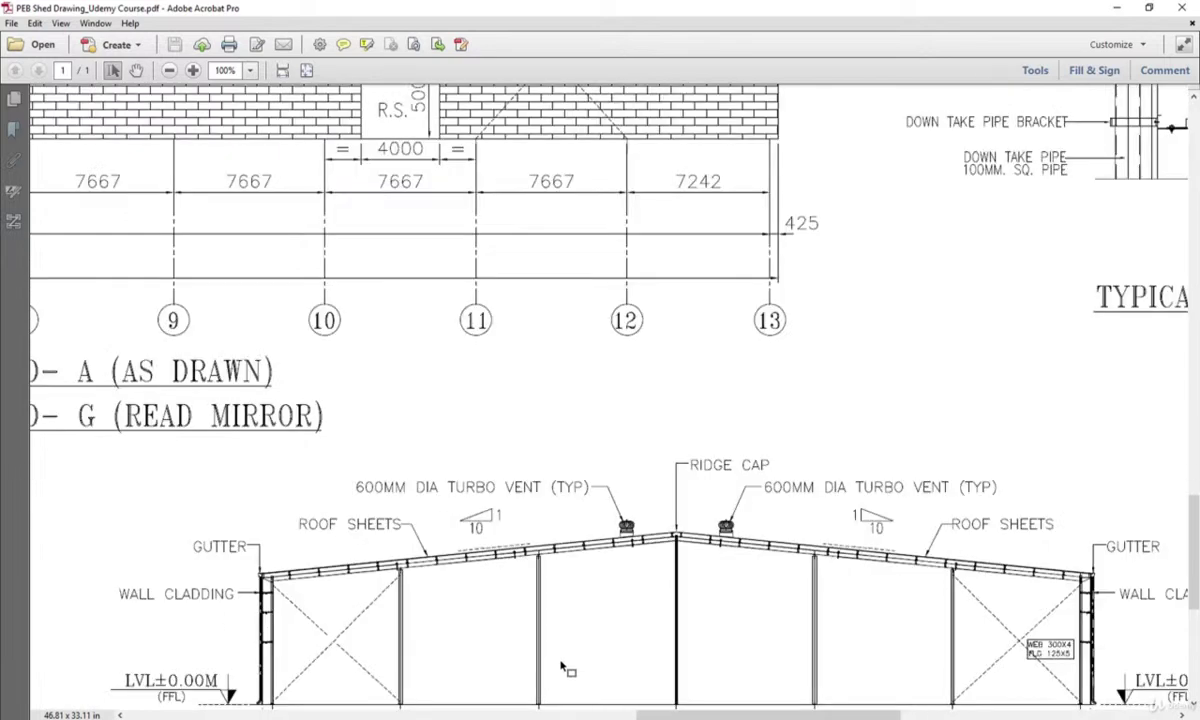
{"action": "scroll", "coordinate": [563, 667], "scroll_direction": "up", "scroll_amount": 3, "text": "ctrl"}
{"action": "scroll", "coordinate": [457, 445], "scroll_direction": "down", "scroll_amount": 3, "text": "ctrl"}
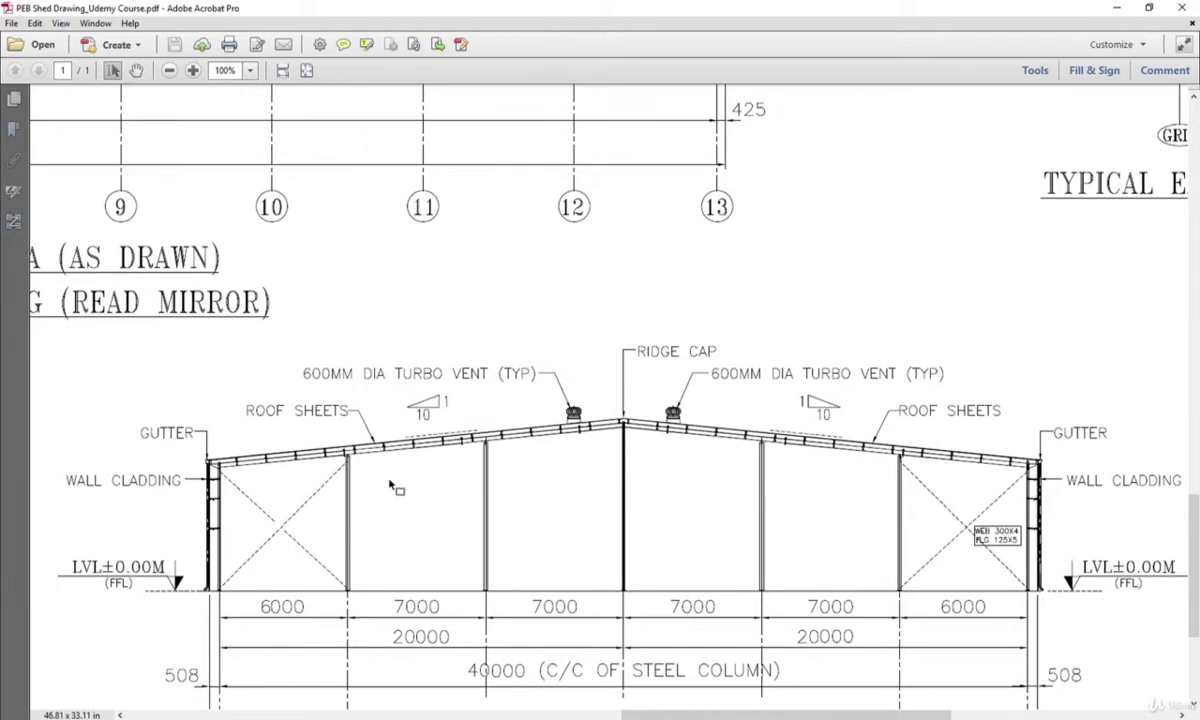
{"action": "scroll", "coordinate": [230, 470], "scroll_direction": "up", "scroll_amount": 3, "text": "ctrl"}
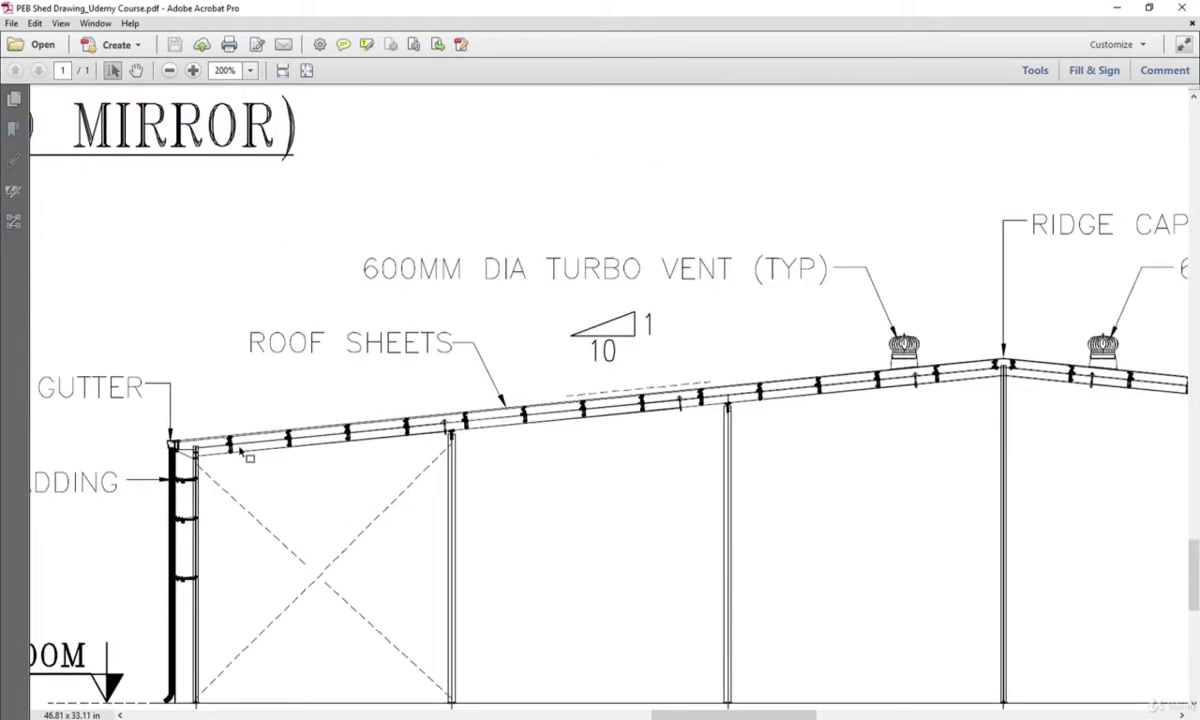
{"action": "scroll", "coordinate": [243, 452], "scroll_direction": "down", "scroll_amount": 3, "text": "ctrl"}
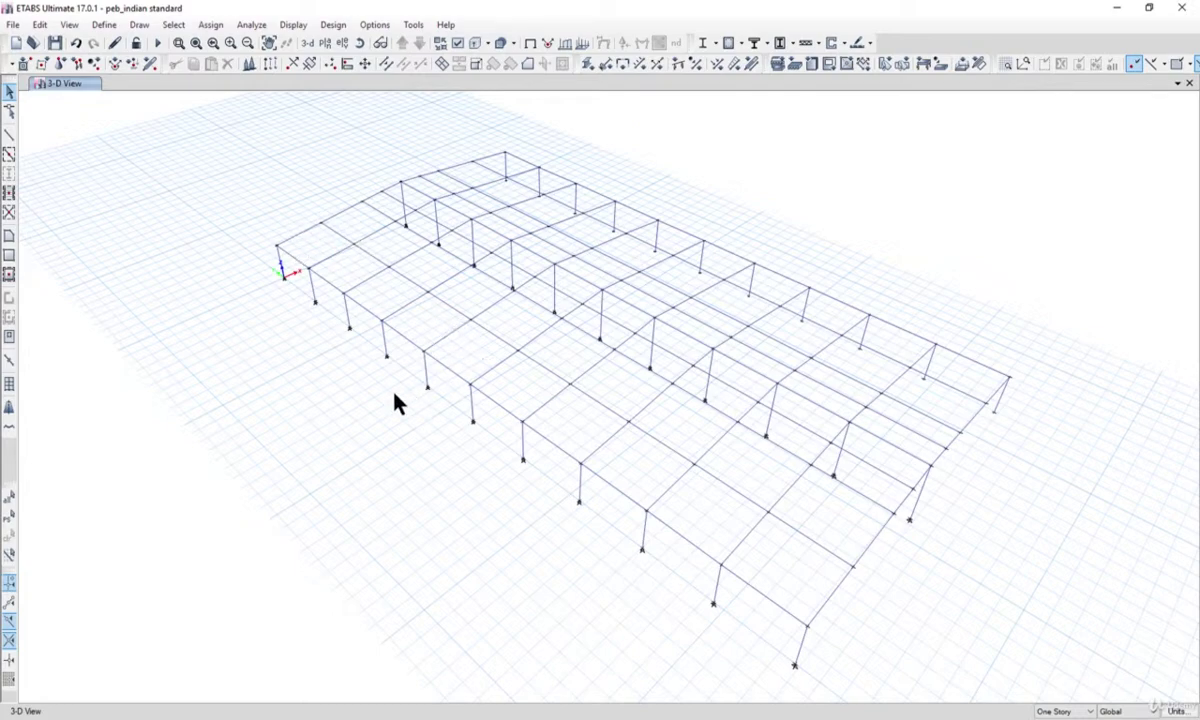
Step: In ETABS, select the columns and rafters of the end frame at the model origin, excluding the longitudinal ridge member, and restore the default 3D view
{"action": "mouse_move", "coordinate": [396, 402]}
{"action": "middle_mouse_down", "text": "shift"}
{"action": "mouse_move", "coordinate": [471, 458]}
{"action": "mouse_move", "coordinate": [341, 494]}
{"action": "mouse_move", "coordinate": [327, 455]}
{"action": "middle_mouse_up", "text": "shift"}
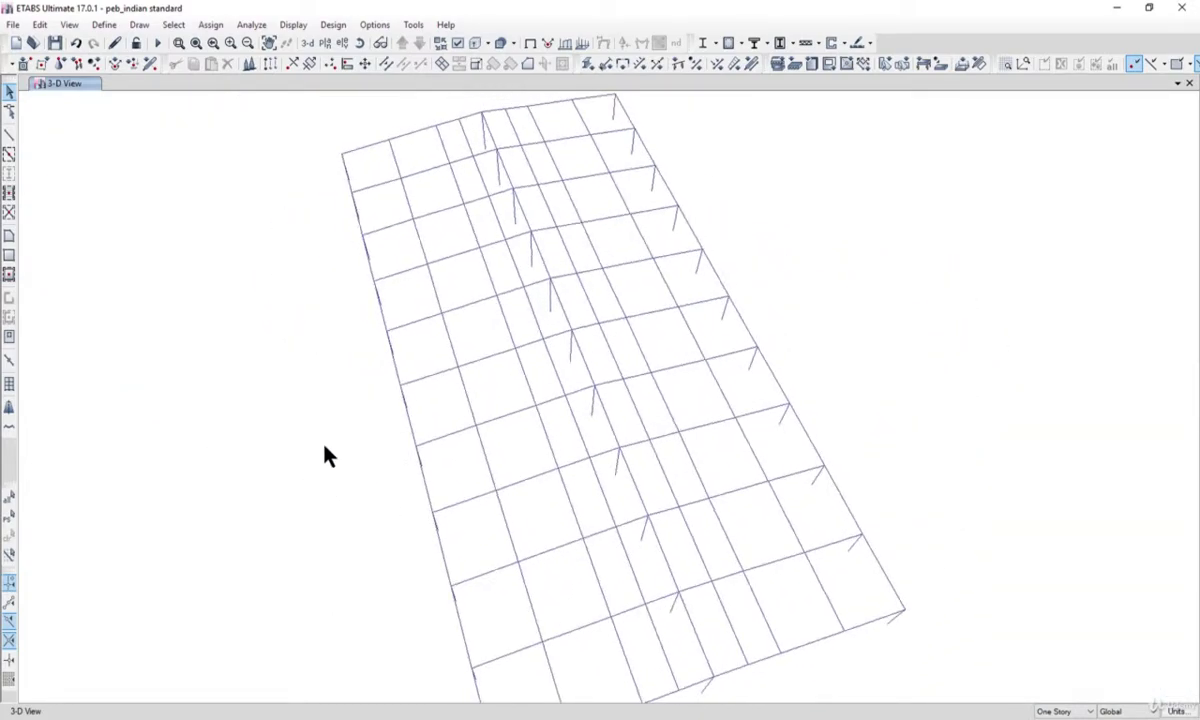
{"action": "middle_click_drag", "start_coordinate": [587, 272], "coordinate": [595, 384], "text": "shift"}
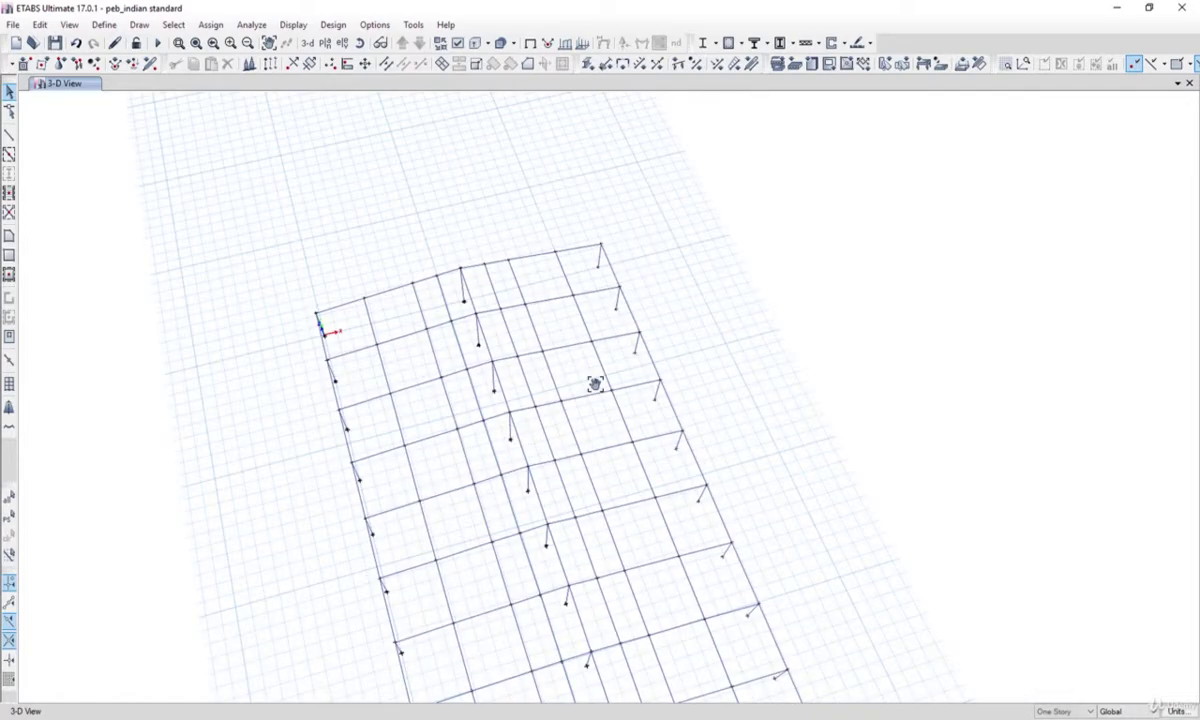
{"action": "middle_click_drag", "start_coordinate": [624, 321], "coordinate": [672, 437], "text": "shift"}
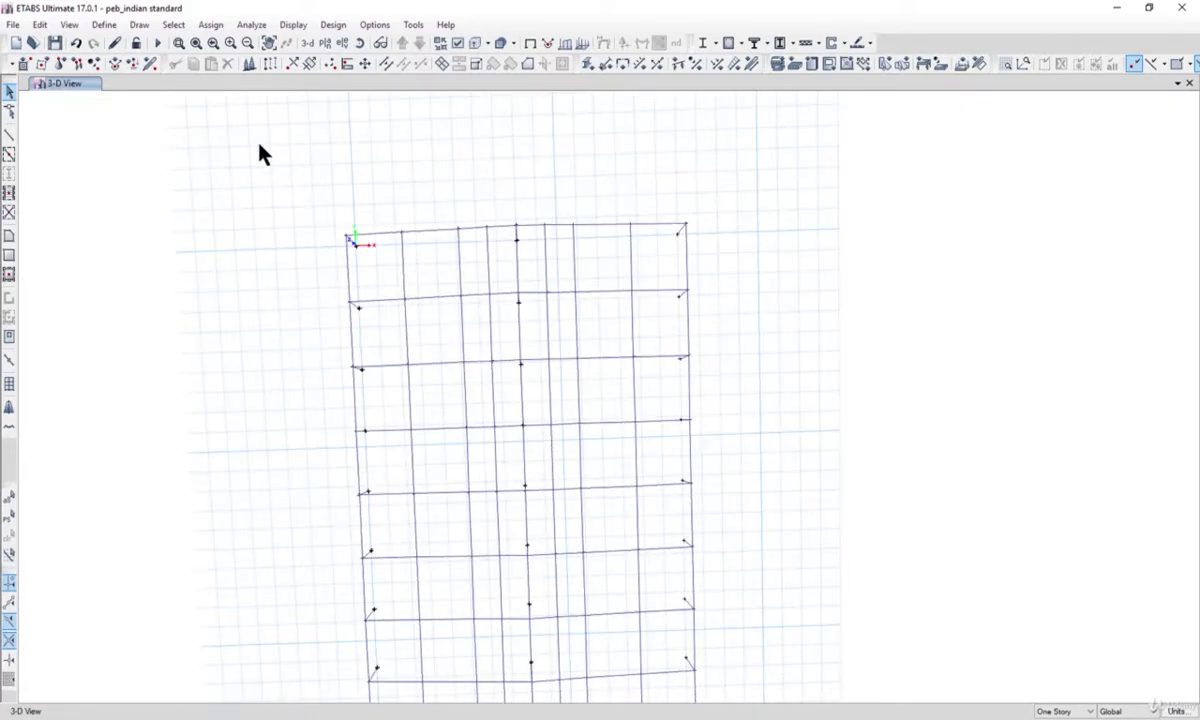
{"action": "left_click_drag", "start_coordinate": [260, 147], "coordinate": [744, 257]}
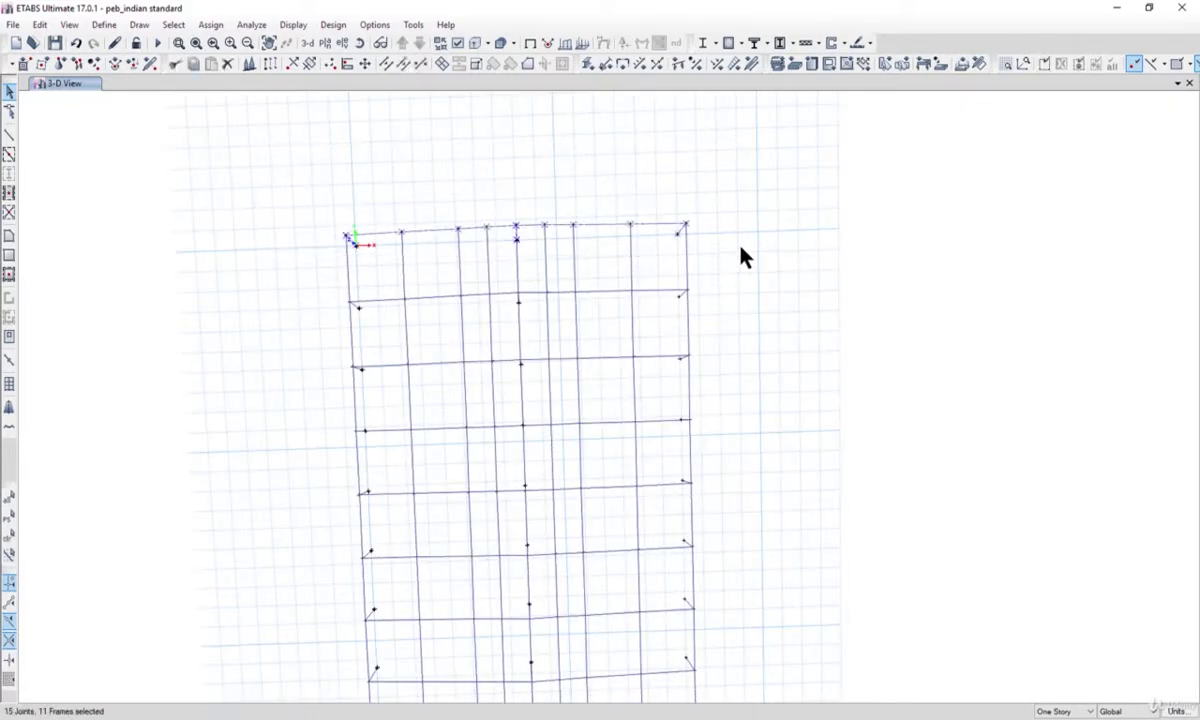
{"action": "scroll", "coordinate": [510, 245], "scroll_direction": "up", "scroll_amount": 3}
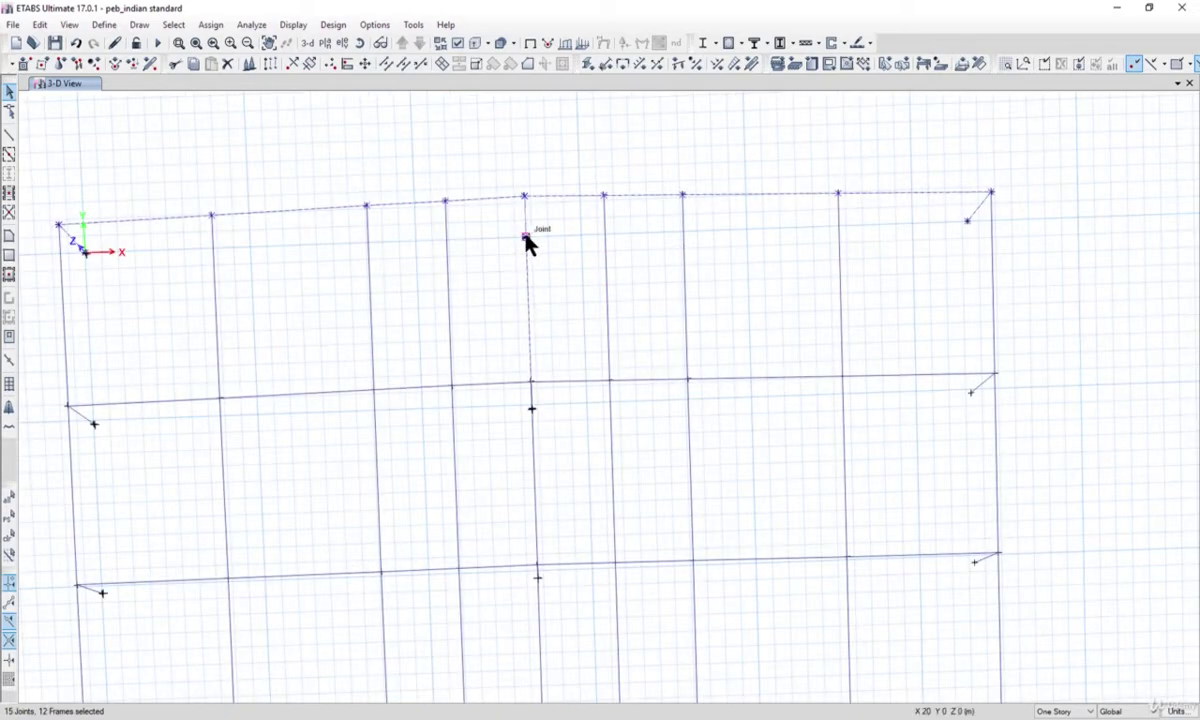
{"action": "left_click", "coordinate": [533, 300]}
{"action": "left_click", "coordinate": [531, 300]}
{"action": "left_click", "coordinate": [306, 43]}
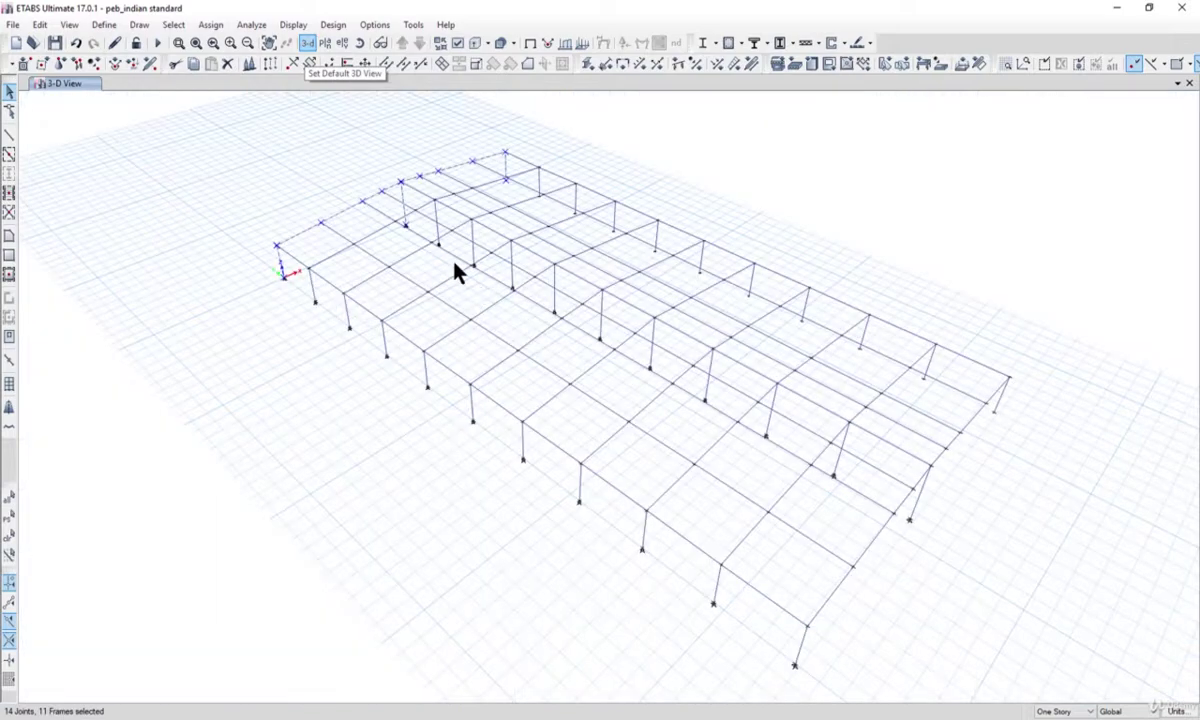
{"action": "scroll", "coordinate": [457, 273], "scroll_direction": "up", "scroll_amount": 4}
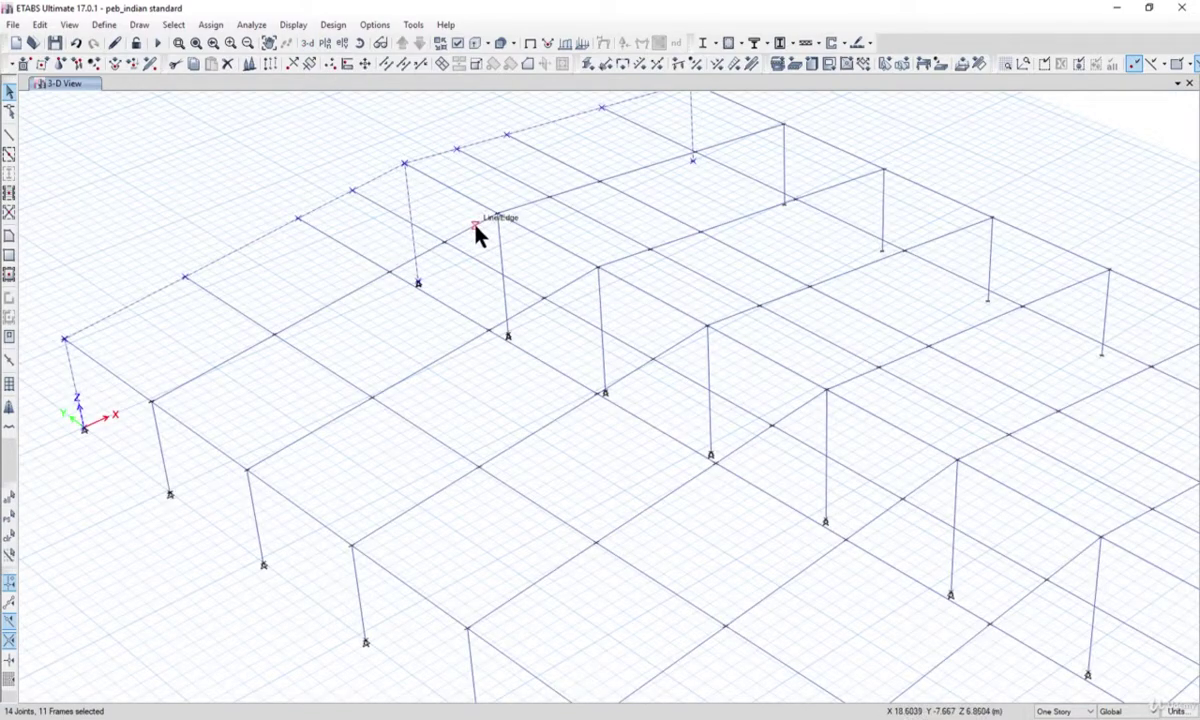
{"action": "scroll", "coordinate": [493, 300], "scroll_direction": "down", "scroll_amount": 3}
{"action": "scroll", "coordinate": [450, 256], "scroll_direction": "up", "scroll_amount": 2}
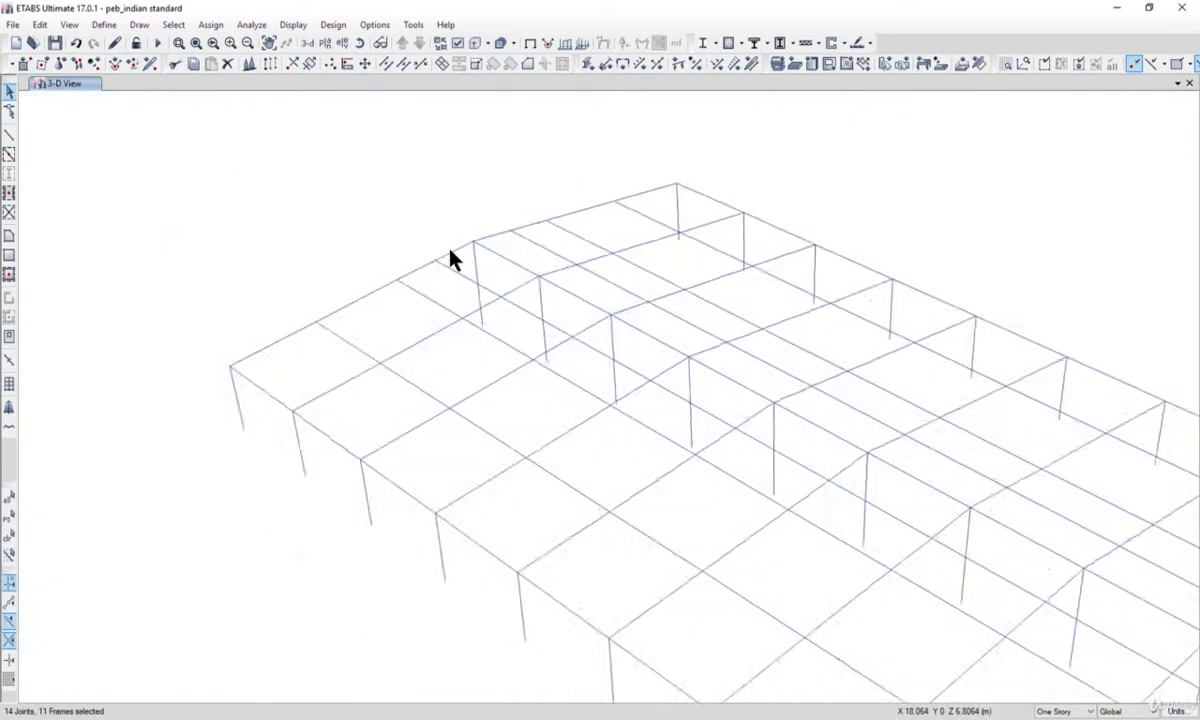
{"action": "scroll", "coordinate": [450, 258], "scroll_direction": "down", "scroll_amount": 4}
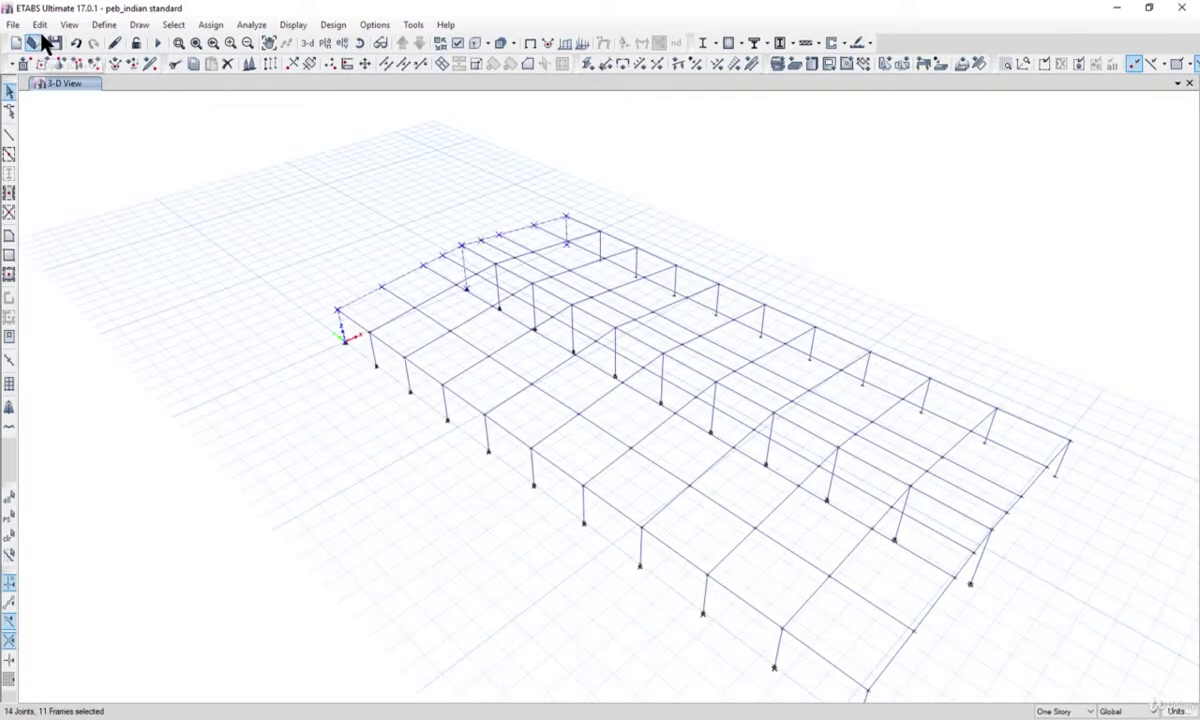
Step: Start a linear Replicate of the selected end frame
{"action": "left_click", "coordinate": [40, 24]}
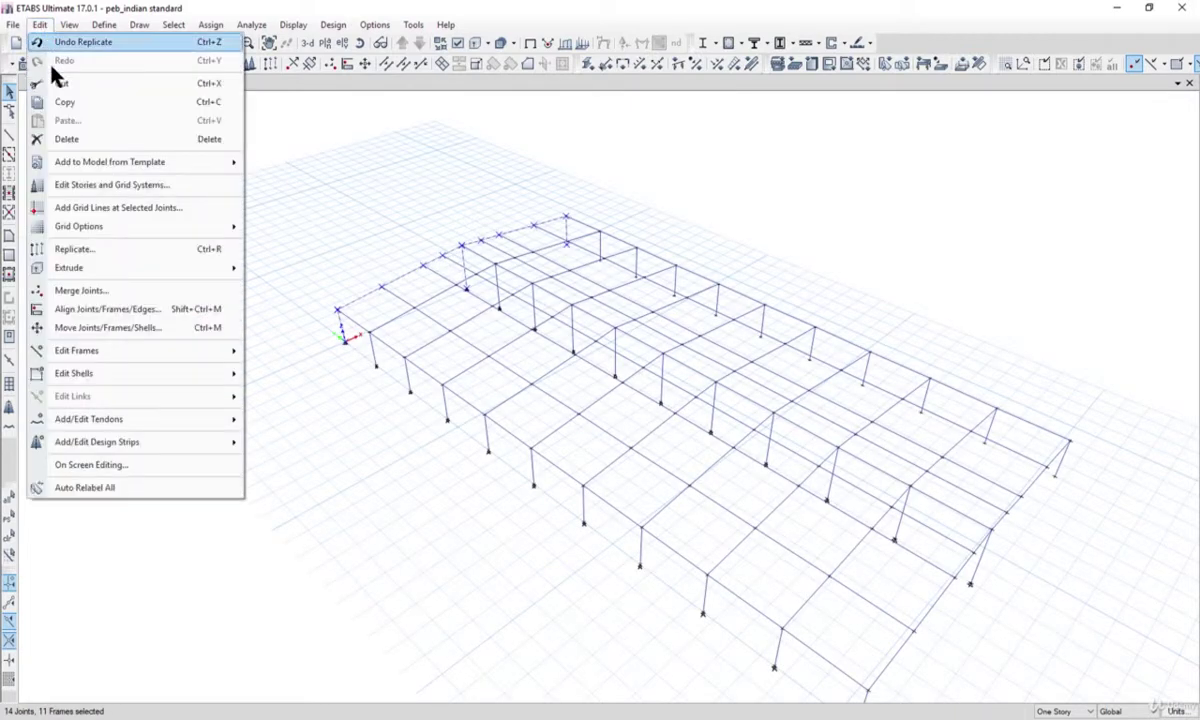
{"action": "left_click", "coordinate": [112, 251]}
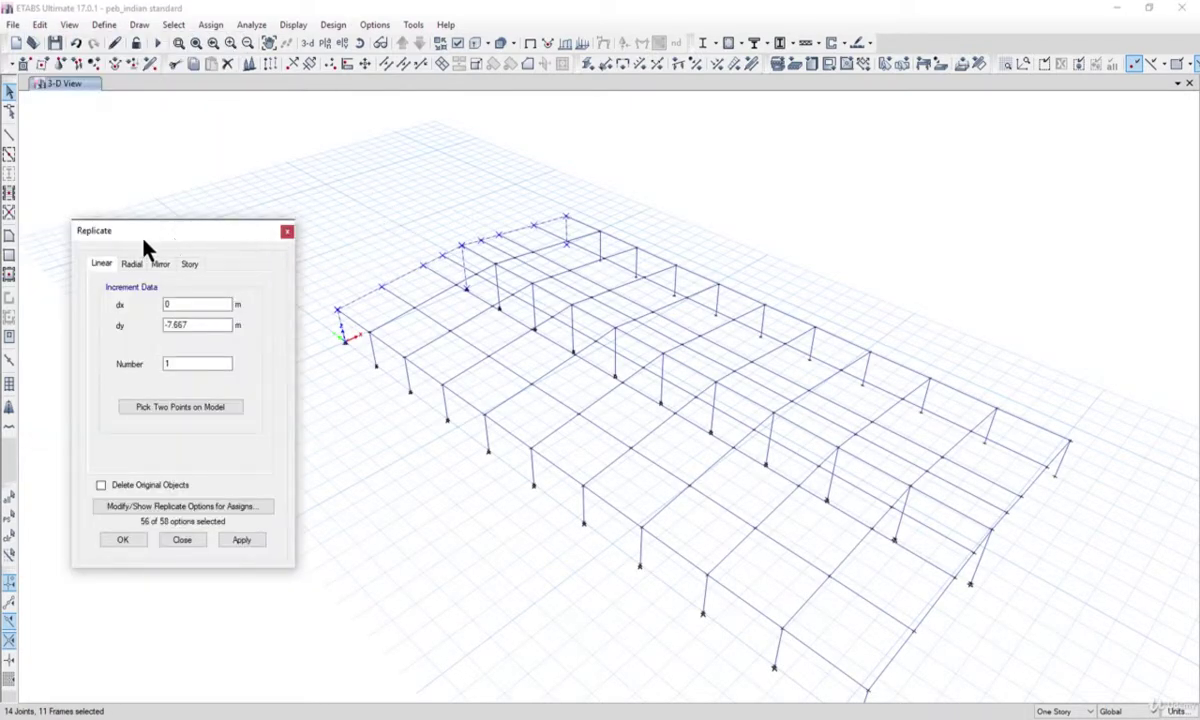
{"action": "left_click_drag", "start_coordinate": [143, 240], "coordinate": [113, 255]}
{"action": "double_click", "coordinate": [150, 340]}
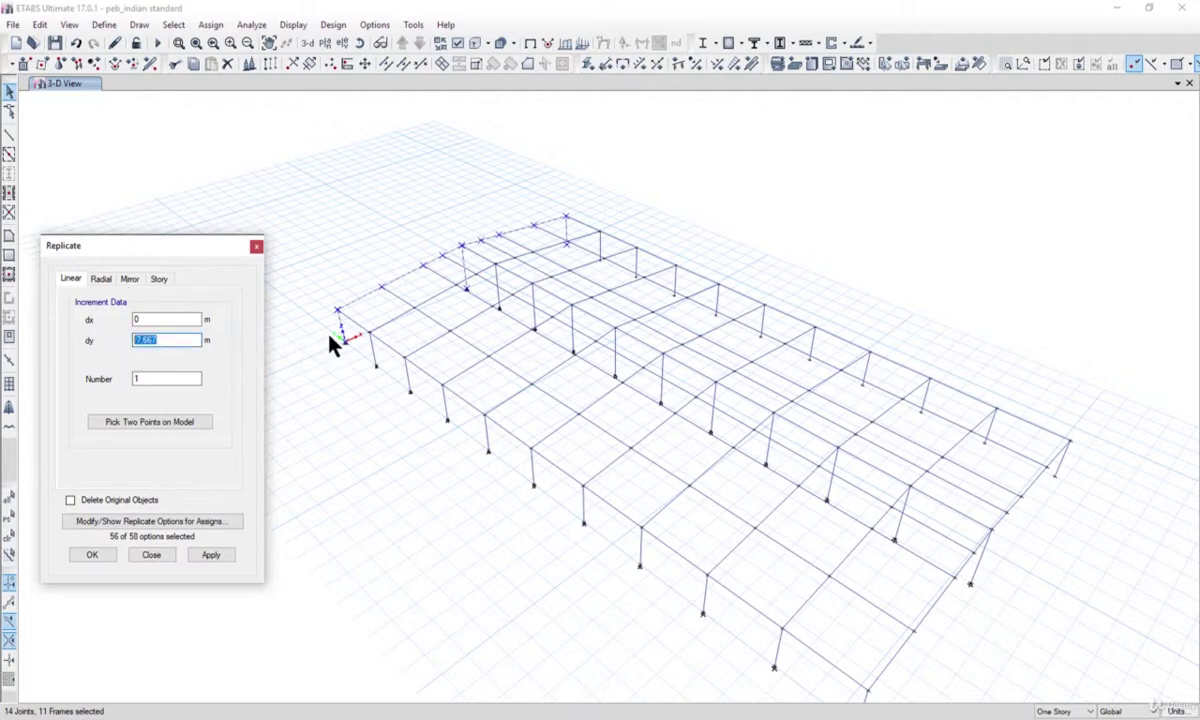
Step: Check the bay spacing between grids 1 and 2 on the side wall elevation in the Acrobat drawing, and return to ETABS
{"action": "key", "text": "alt+Tab"}
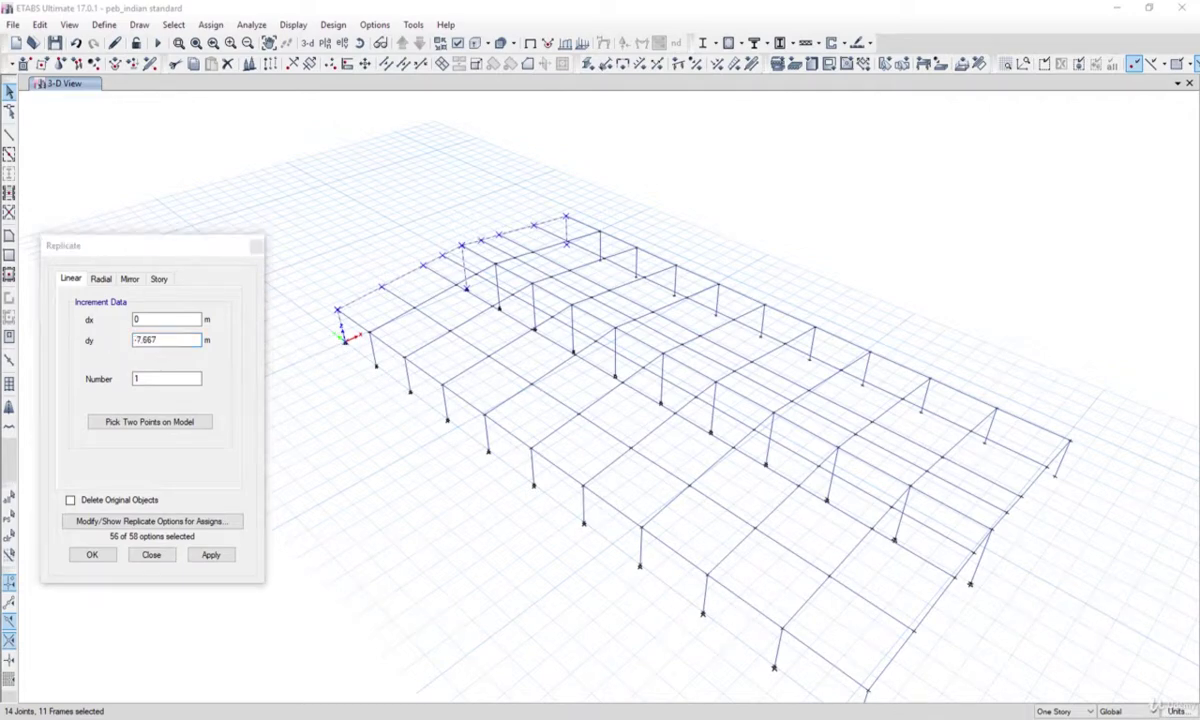
{"action": "scroll", "coordinate": [535, 440], "scroll_direction": "up", "scroll_amount": 3}
{"action": "middle_click", "coordinate": [437, 370]}
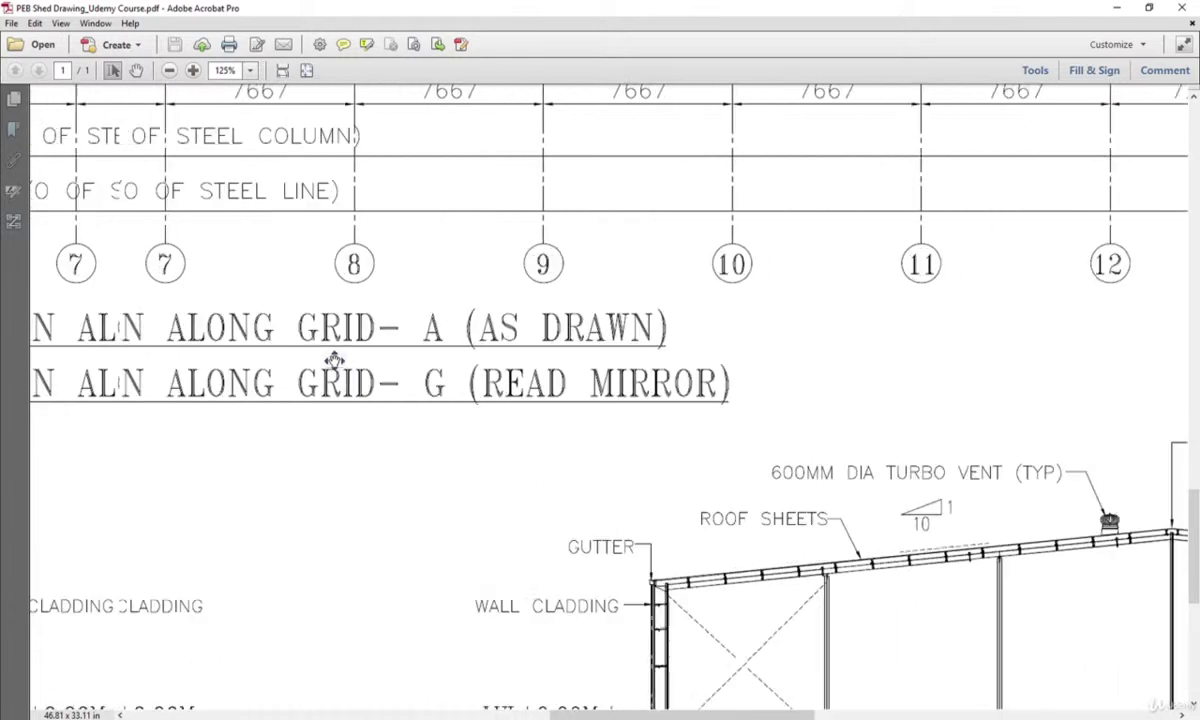
{"action": "scroll", "coordinate": [315, 359], "scroll_direction": "up", "scroll_amount": 4}
{"action": "scroll", "coordinate": [315, 359], "scroll_direction": "left", "scroll_amount": 2}
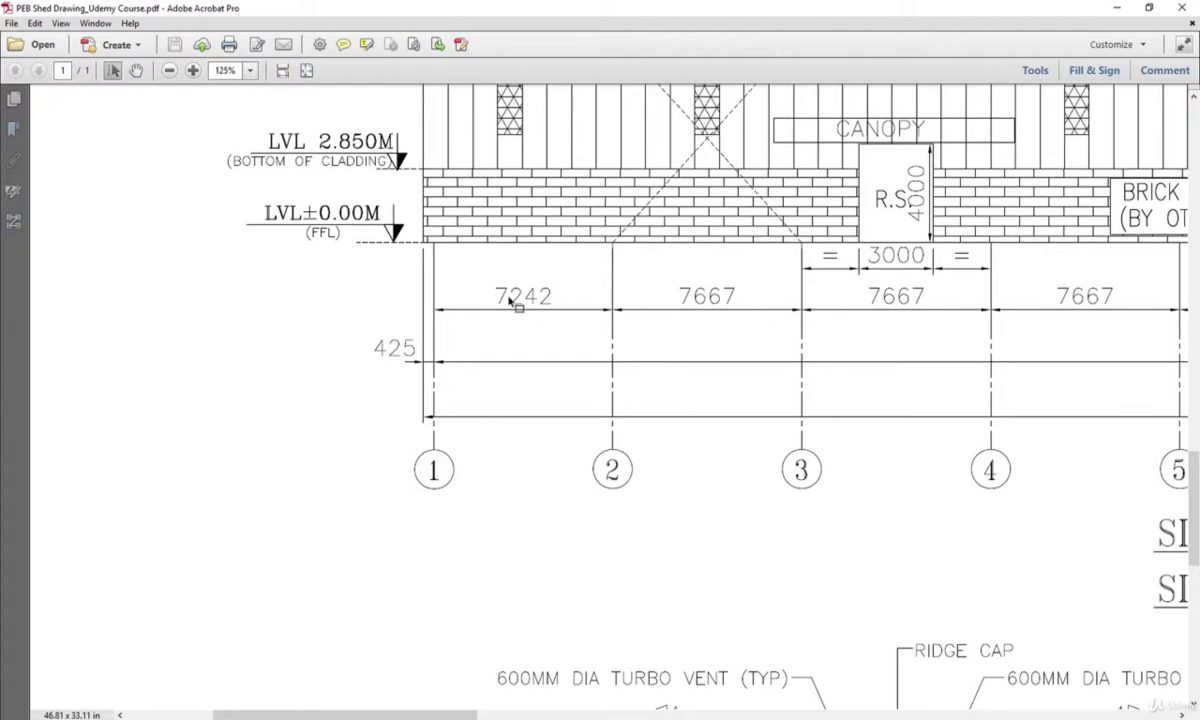
{"action": "left_click", "coordinate": [1117, 7]}
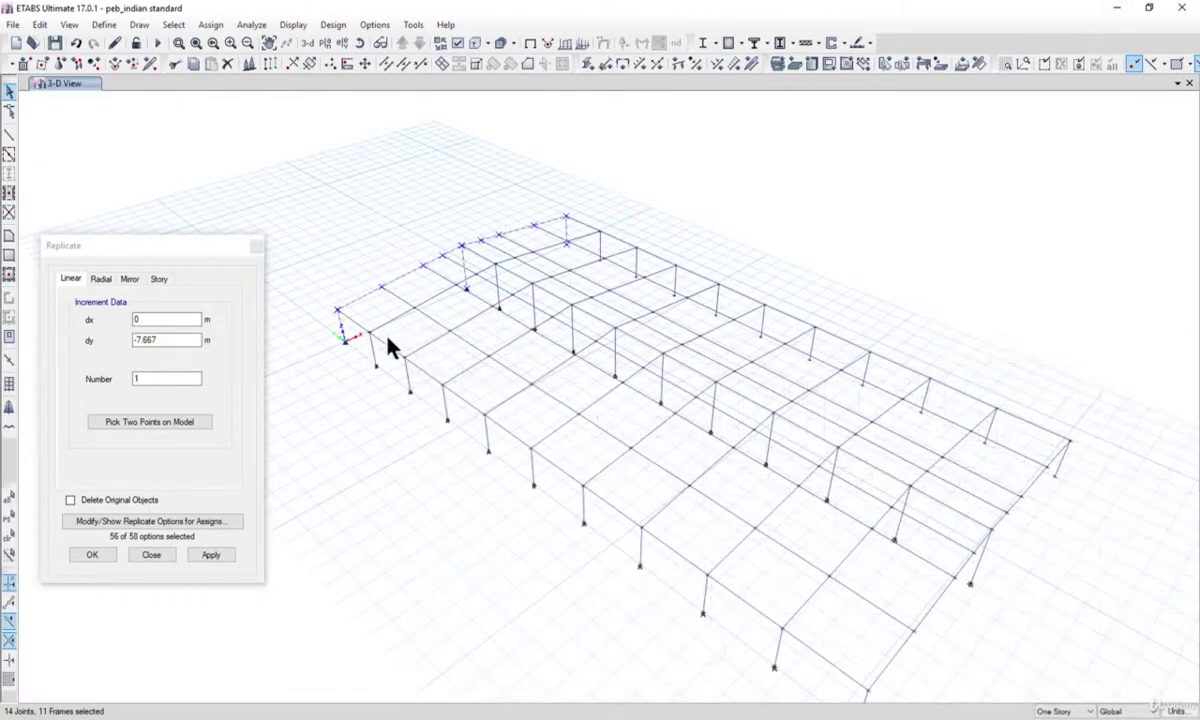
Step: Replicate the end frame once with dx 0 and dy 7.242 m
{"action": "left_click", "coordinate": [166, 340]}
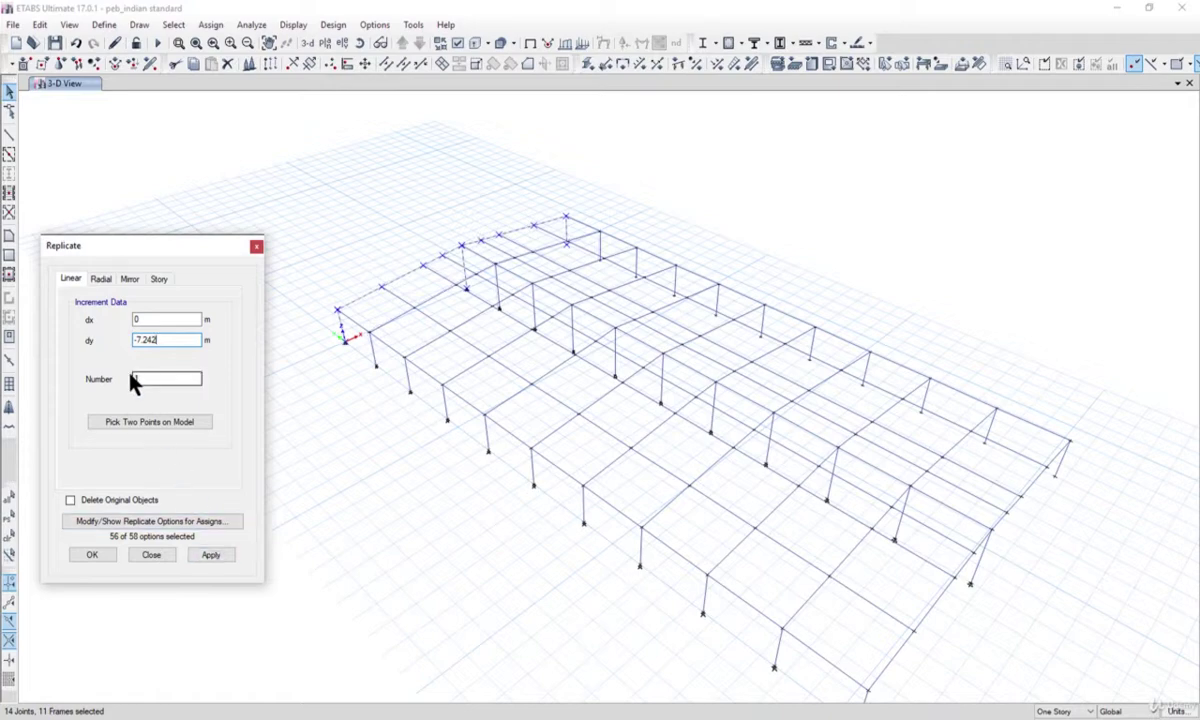
{"action": "left_click_drag", "start_coordinate": [140, 342], "coordinate": [103, 343]}
{"action": "left_click", "coordinate": [160, 340]}
{"action": "scroll", "coordinate": [318, 309], "scroll_direction": "up", "scroll_amount": 5}
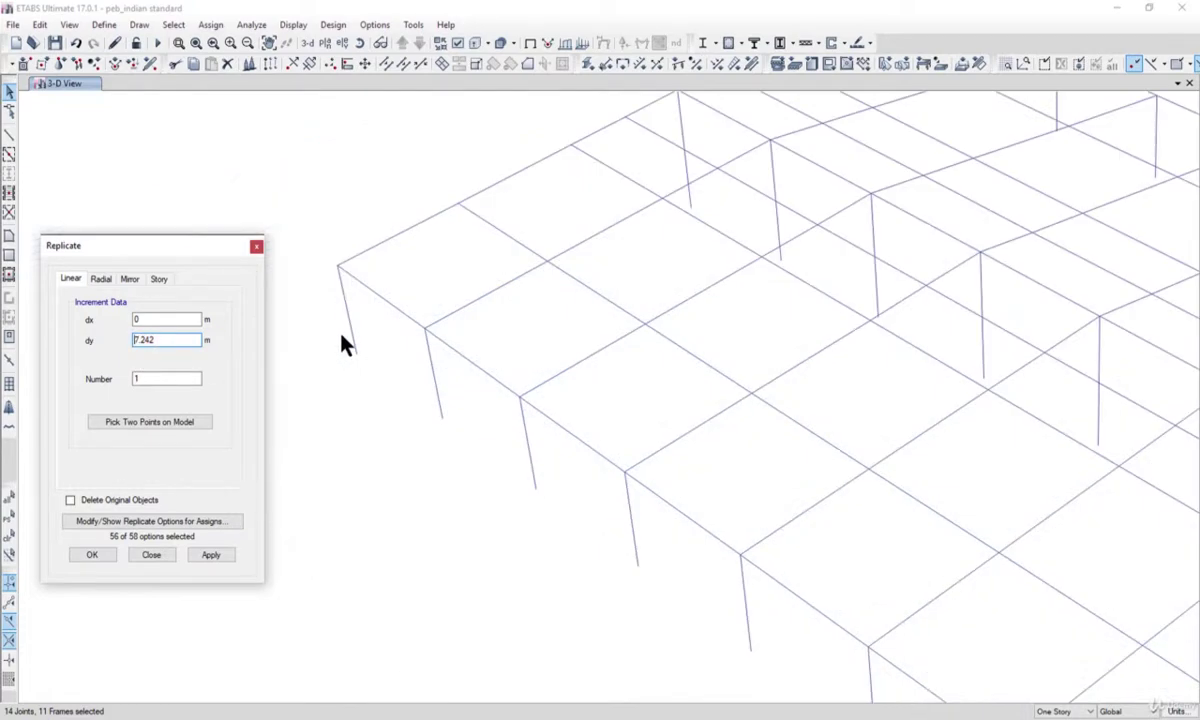
{"action": "left_click", "coordinate": [211, 555]}
{"action": "left_click", "coordinate": [161, 340]}
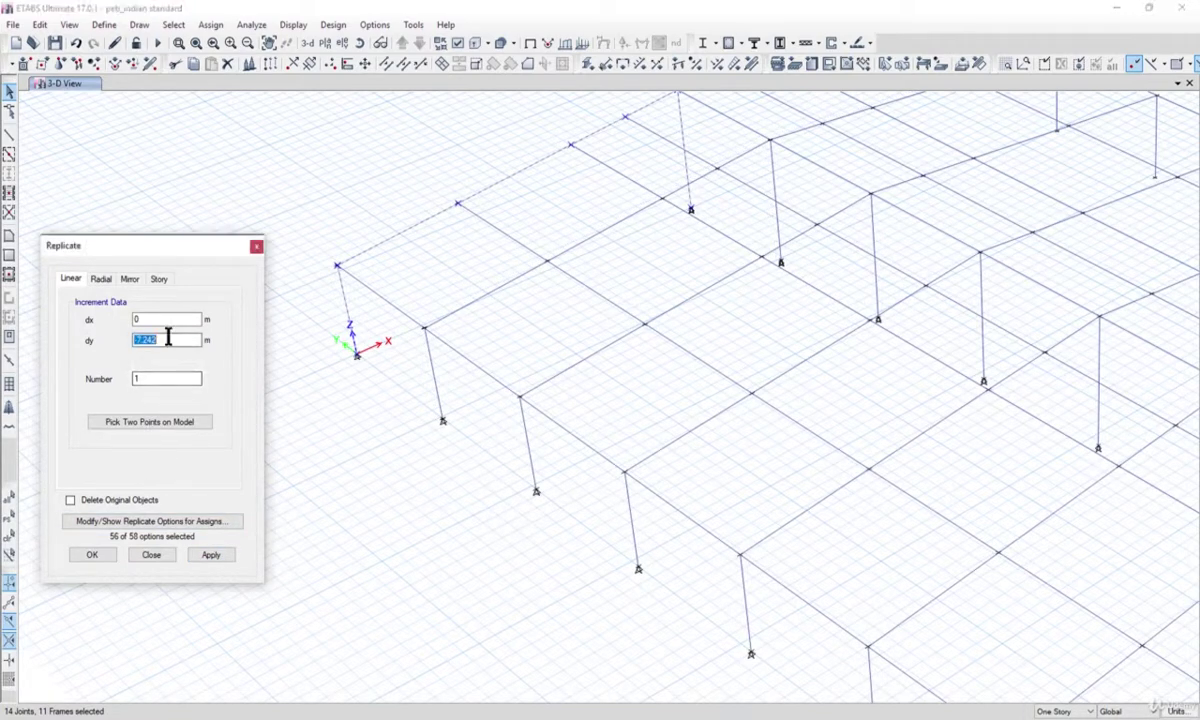
{"action": "left_click", "coordinate": [147, 340]}
{"action": "scroll", "coordinate": [290, 468], "scroll_direction": "down", "scroll_amount": 5}
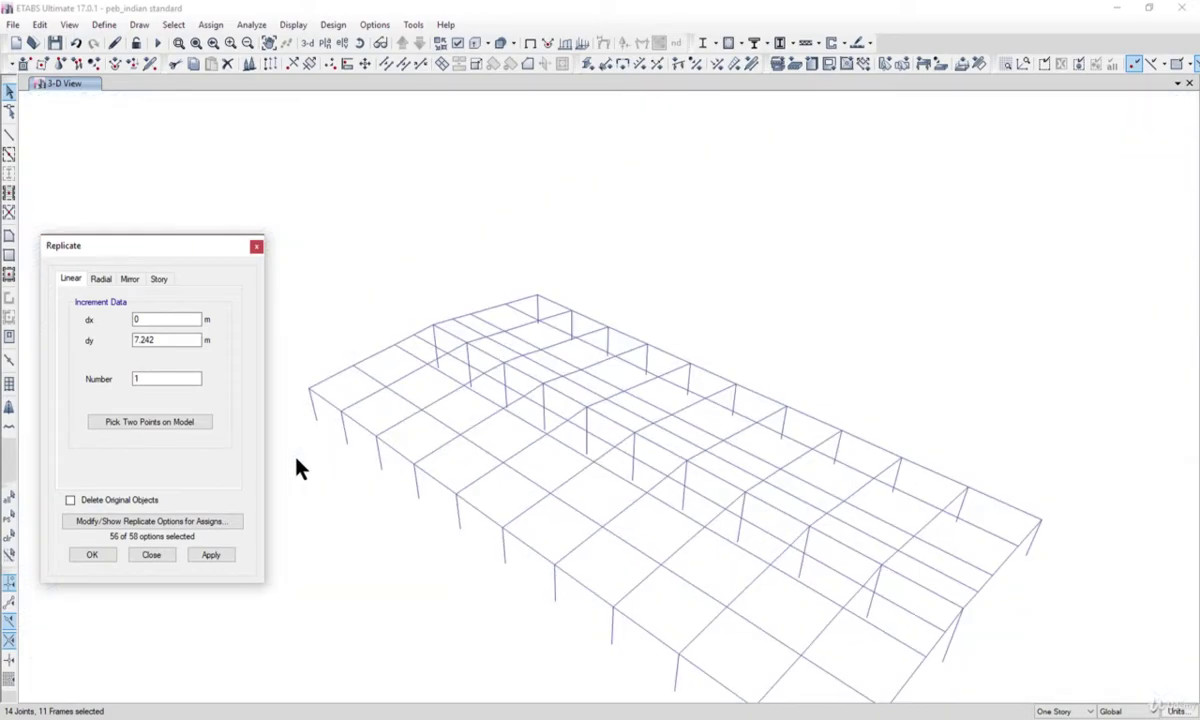
{"action": "left_click", "coordinate": [218, 557]}
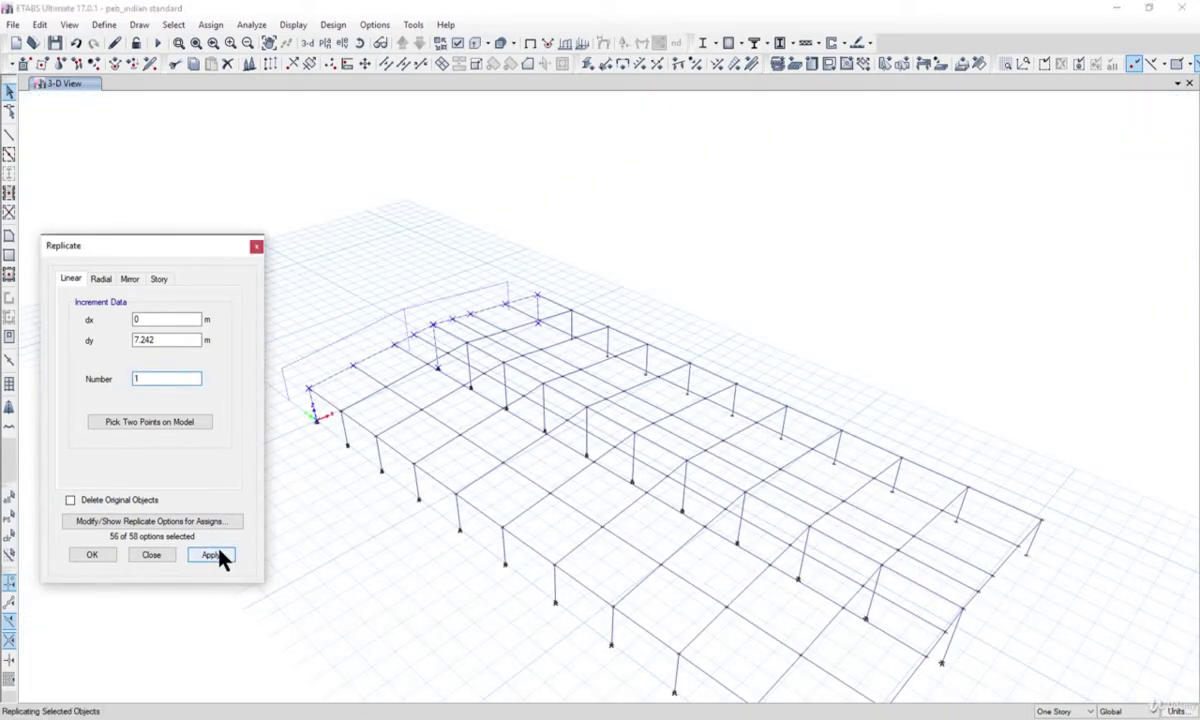
{"action": "left_click", "coordinate": [91, 556]}
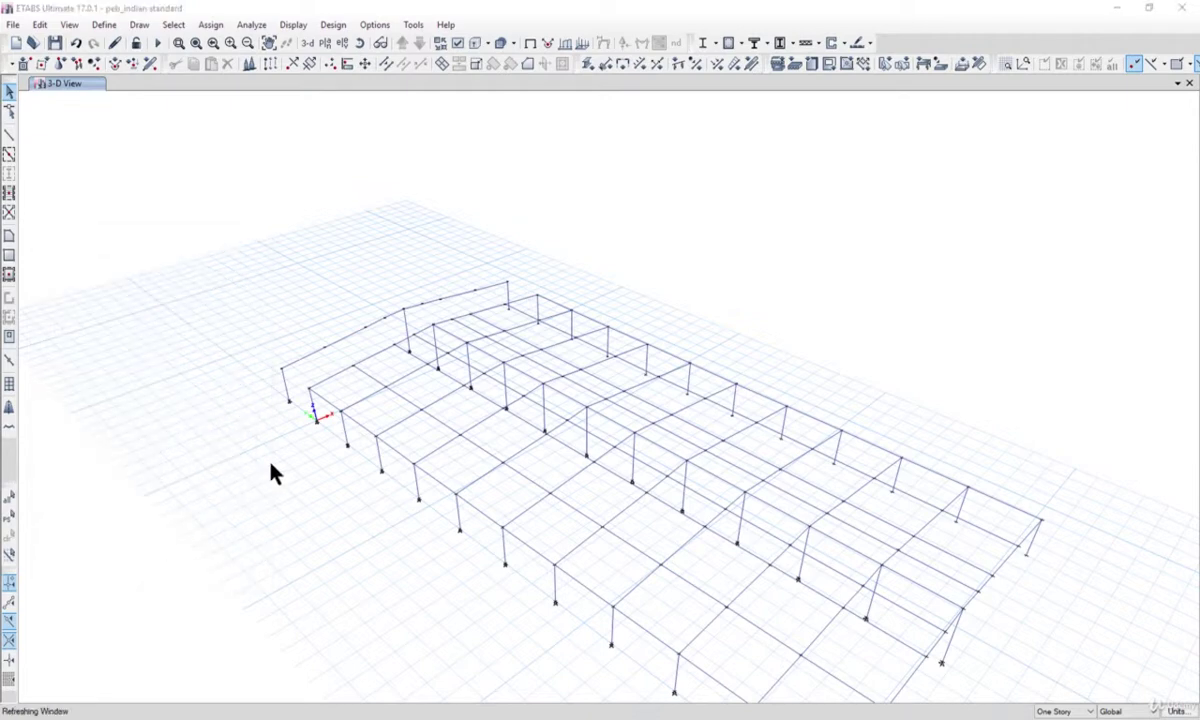
Step: Delete all rafter segments on both slopes of the replicated end frame
{"action": "scroll", "coordinate": [380, 343], "scroll_direction": "up", "scroll_amount": 5}
{"action": "middle_click_drag", "start_coordinate": [284, 455], "coordinate": [316, 450]}
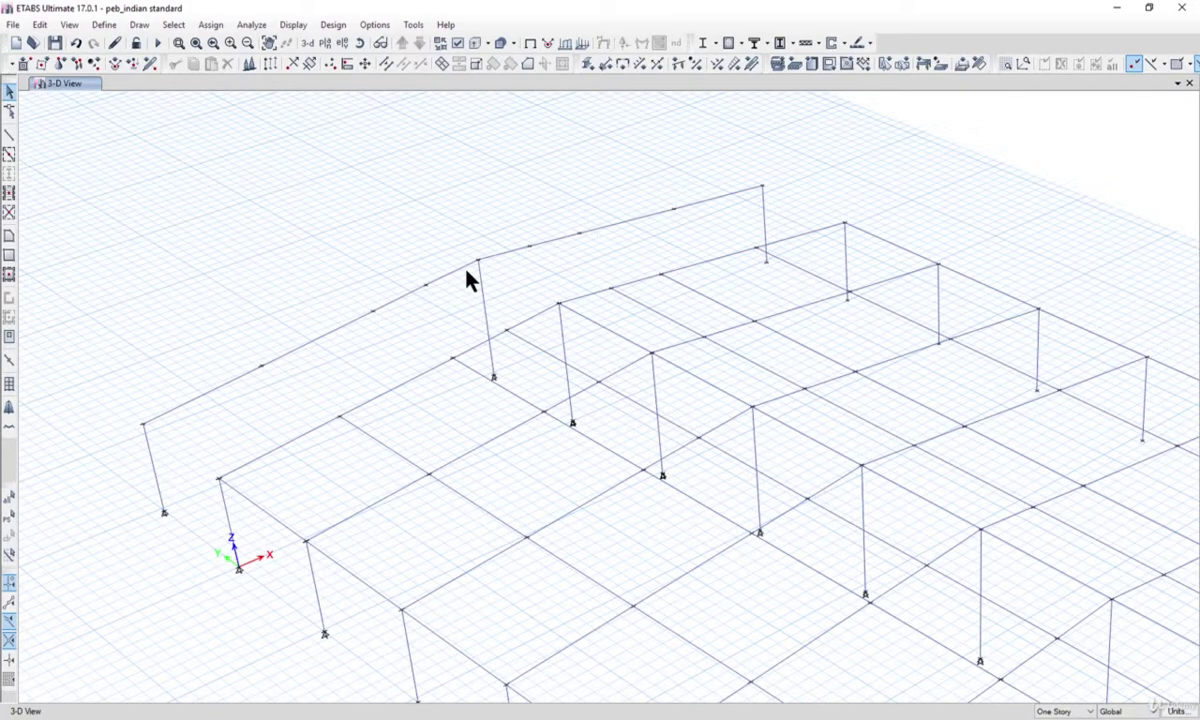
{"action": "left_click_drag", "start_coordinate": [458, 300], "coordinate": [372, 244]}
{"action": "left_click_drag", "start_coordinate": [403, 337], "coordinate": [264, 270]}
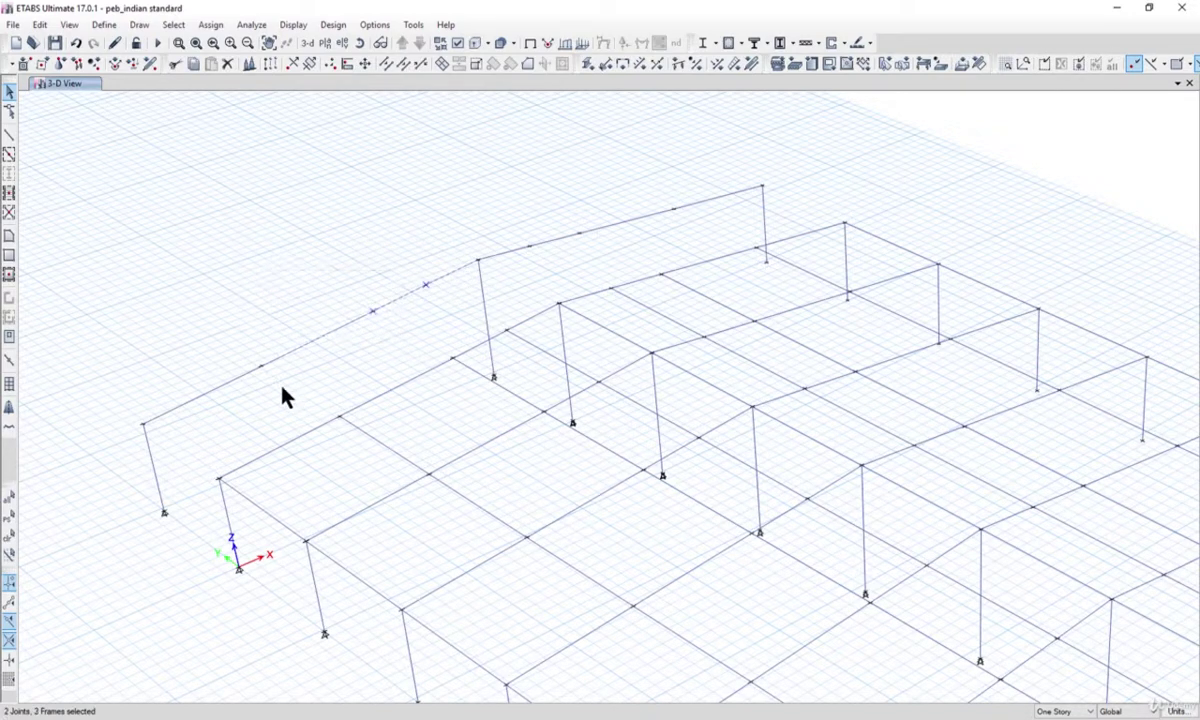
{"action": "left_click_drag", "start_coordinate": [276, 370], "coordinate": [205, 335]}
{"action": "left_click_drag", "start_coordinate": [512, 212], "coordinate": [482, 205]}
{"action": "key", "text": "Delete"}
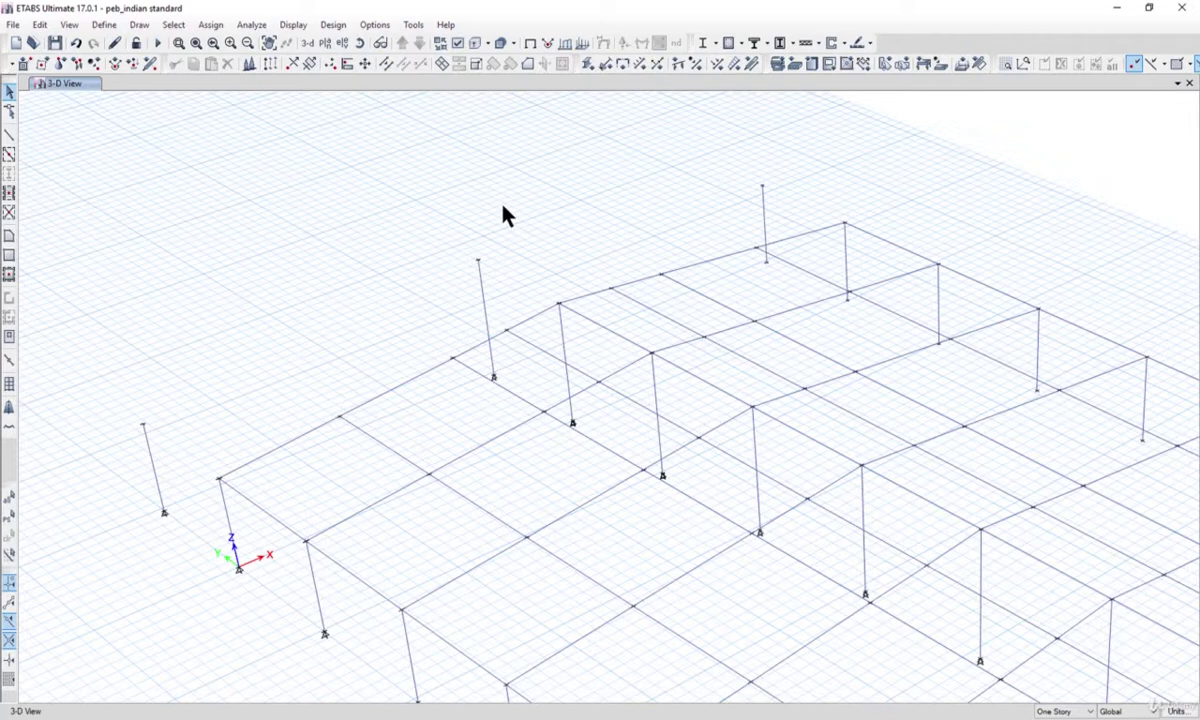
Step: Draw one straight frame rafter with section memb1_low depth _750 from the replicated end frame's eave column top to its ridge column top
{"action": "left_click", "coordinate": [139, 24]}
{"action": "mouse_move", "coordinate": [215, 101]}
{"action": "left_click", "coordinate": [345, 104]}
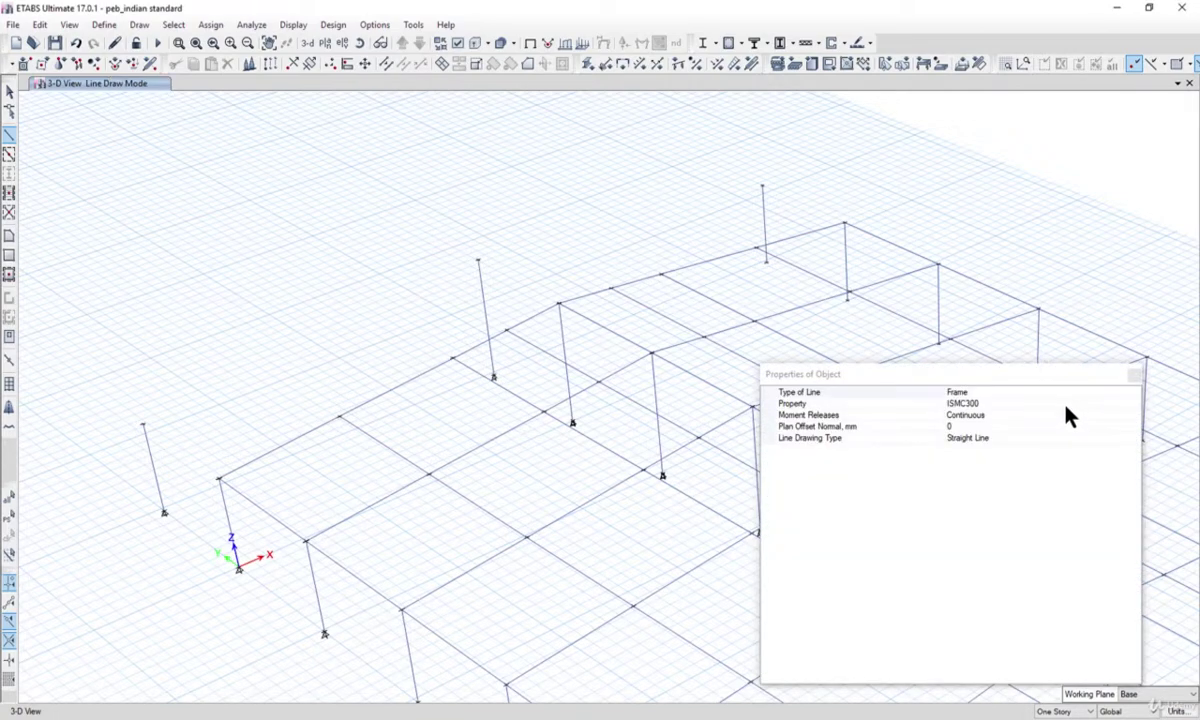
{"action": "left_click", "coordinate": [1082, 404]}
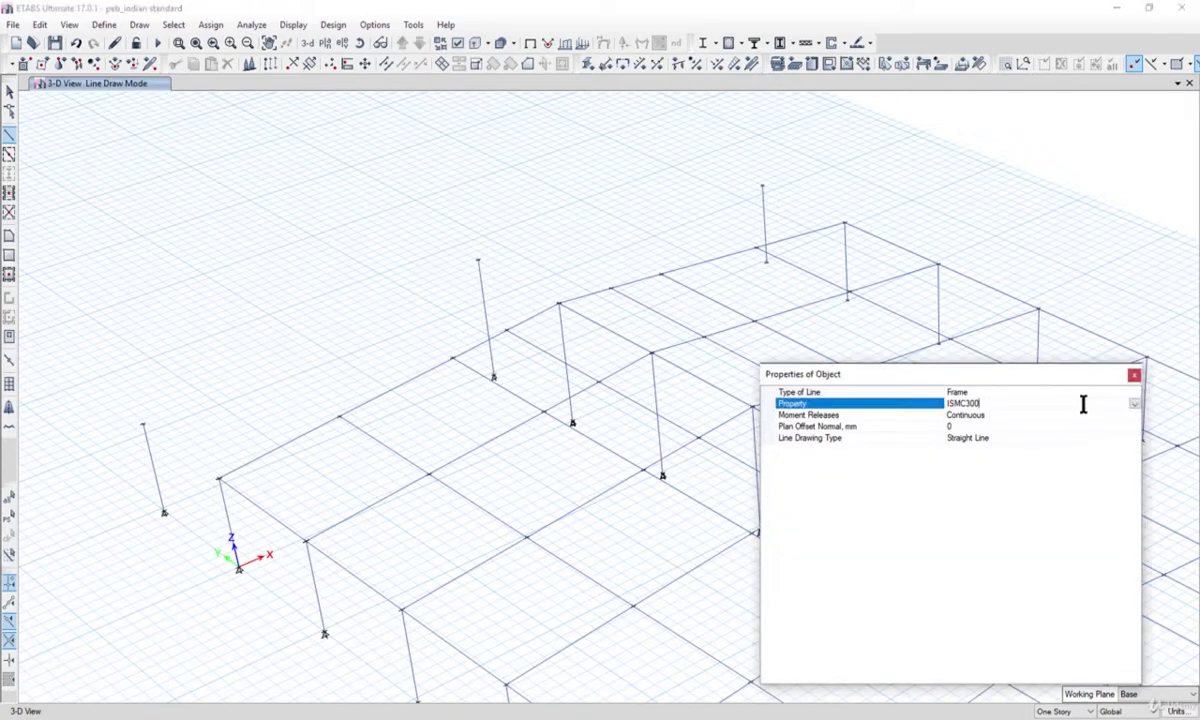
{"action": "left_click", "coordinate": [1135, 404]}
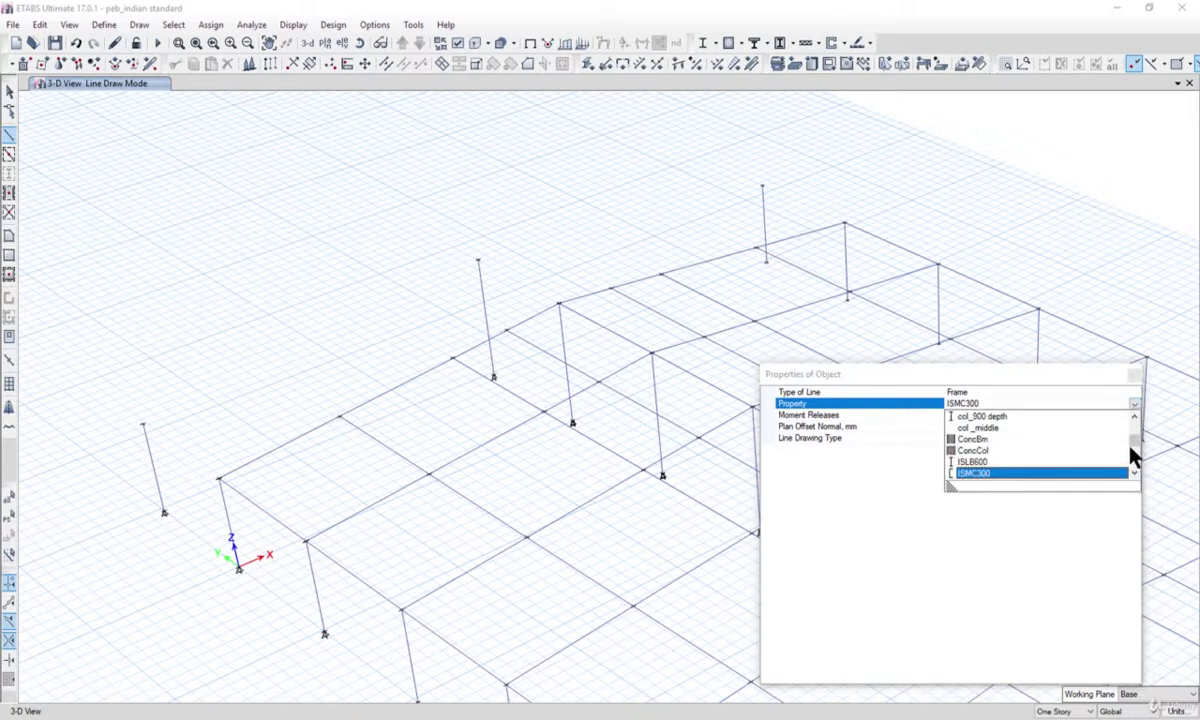
{"action": "left_click_drag", "start_coordinate": [1135, 455], "coordinate": [1137, 462]}
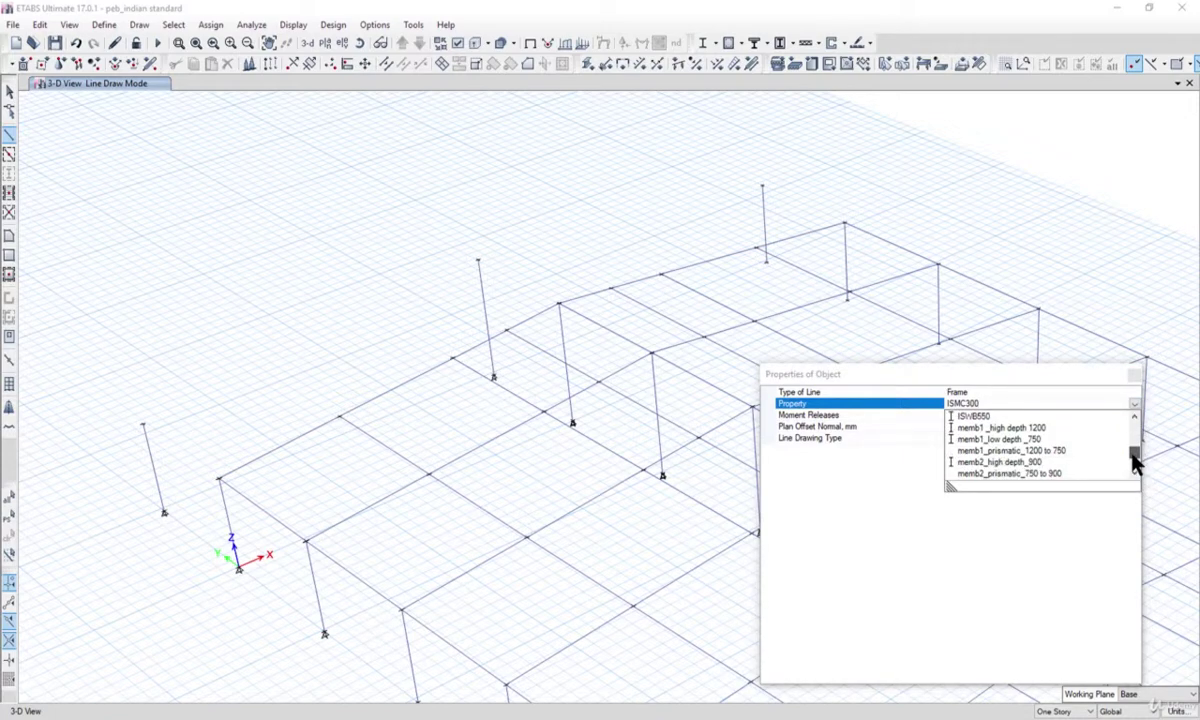
{"action": "left_click", "coordinate": [1134, 474]}
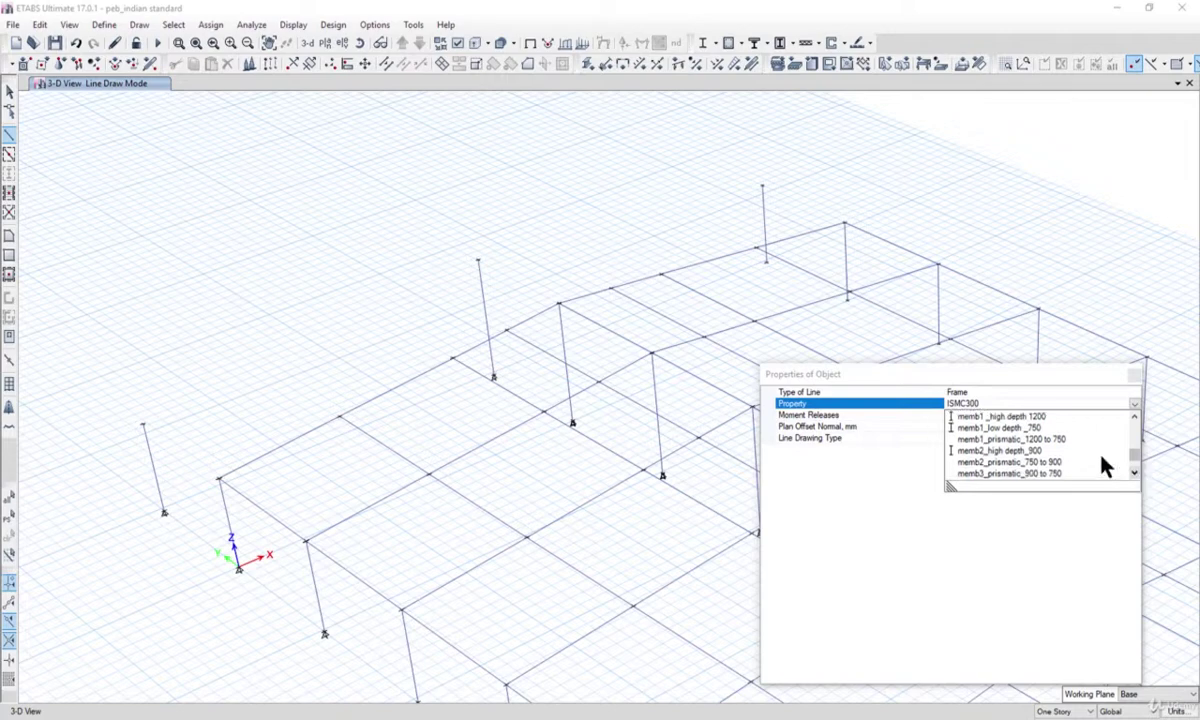
{"action": "left_click", "coordinate": [999, 428]}
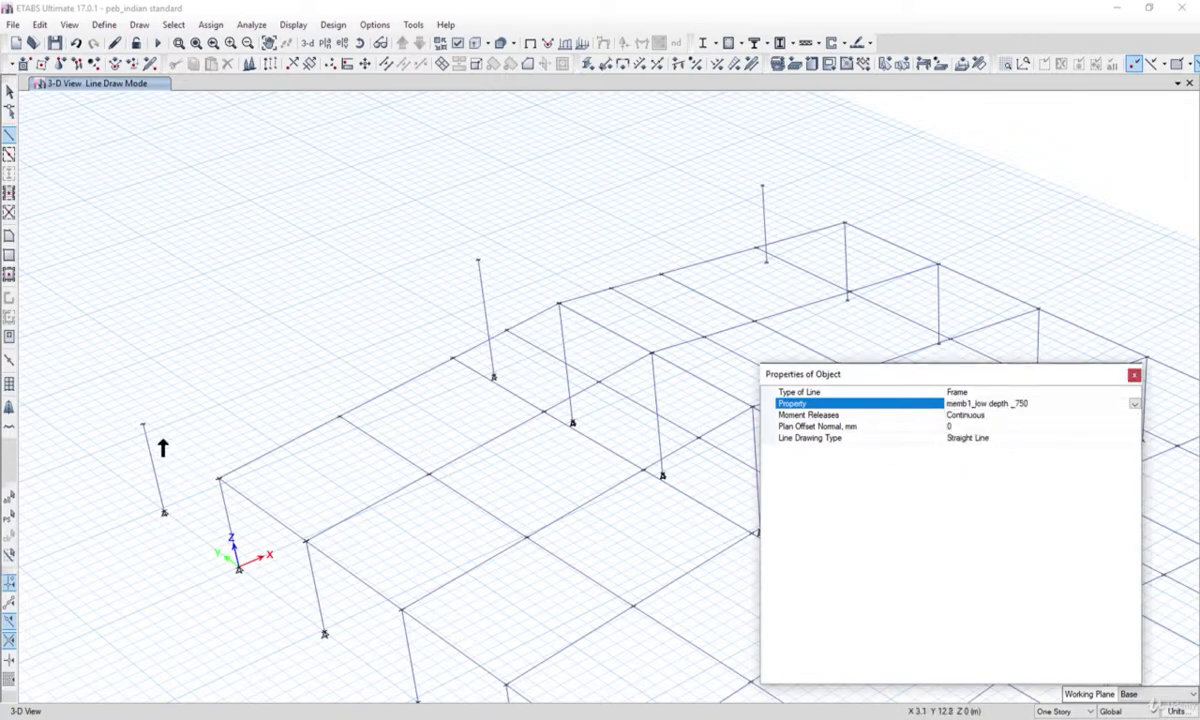
{"action": "left_click", "coordinate": [144, 426]}
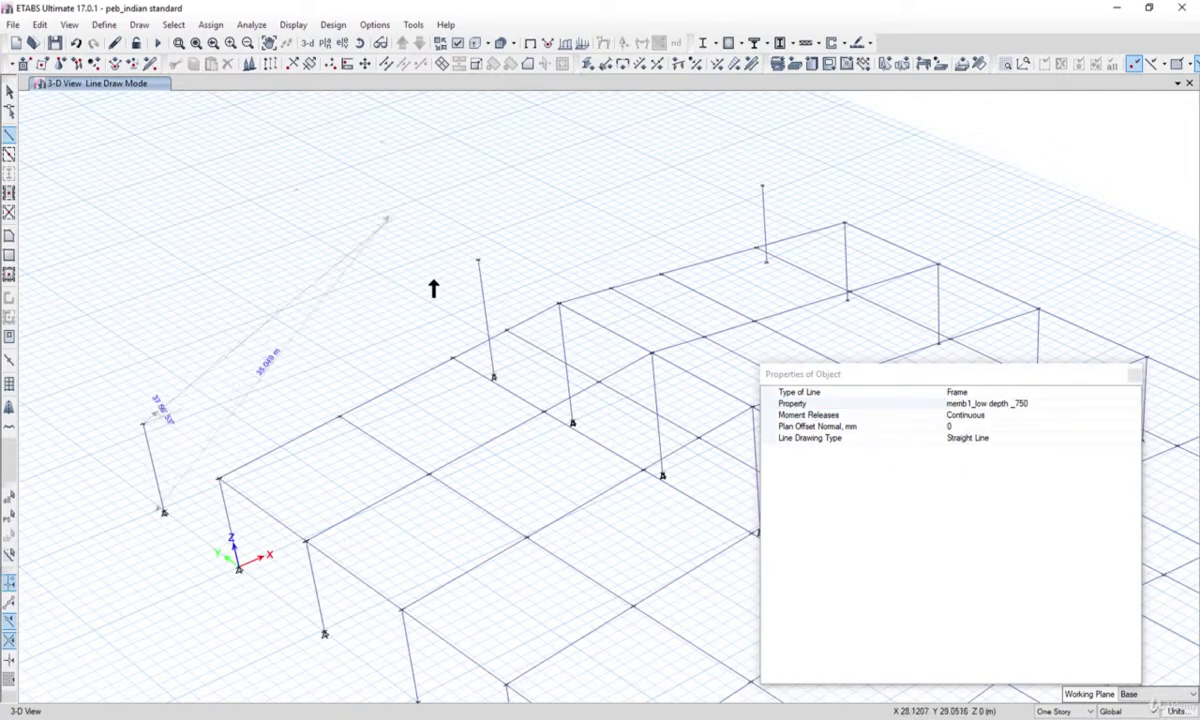
{"action": "left_click", "coordinate": [478, 261]}
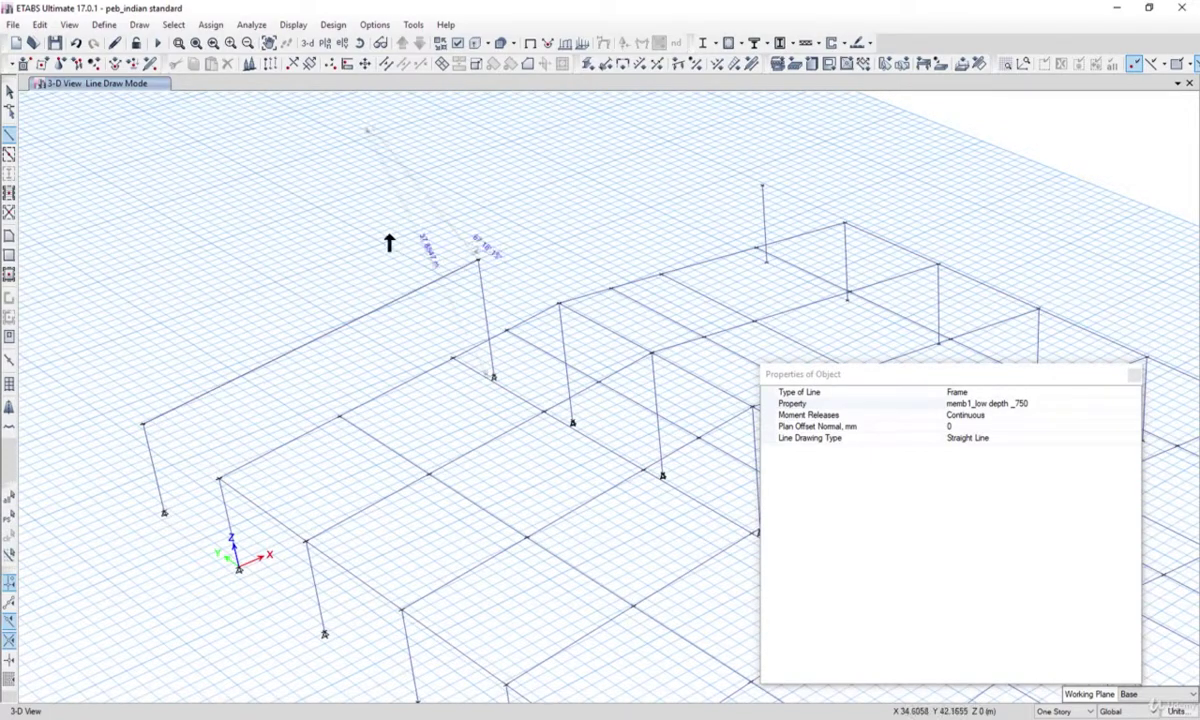
{"action": "left_click", "coordinate": [9, 92]}
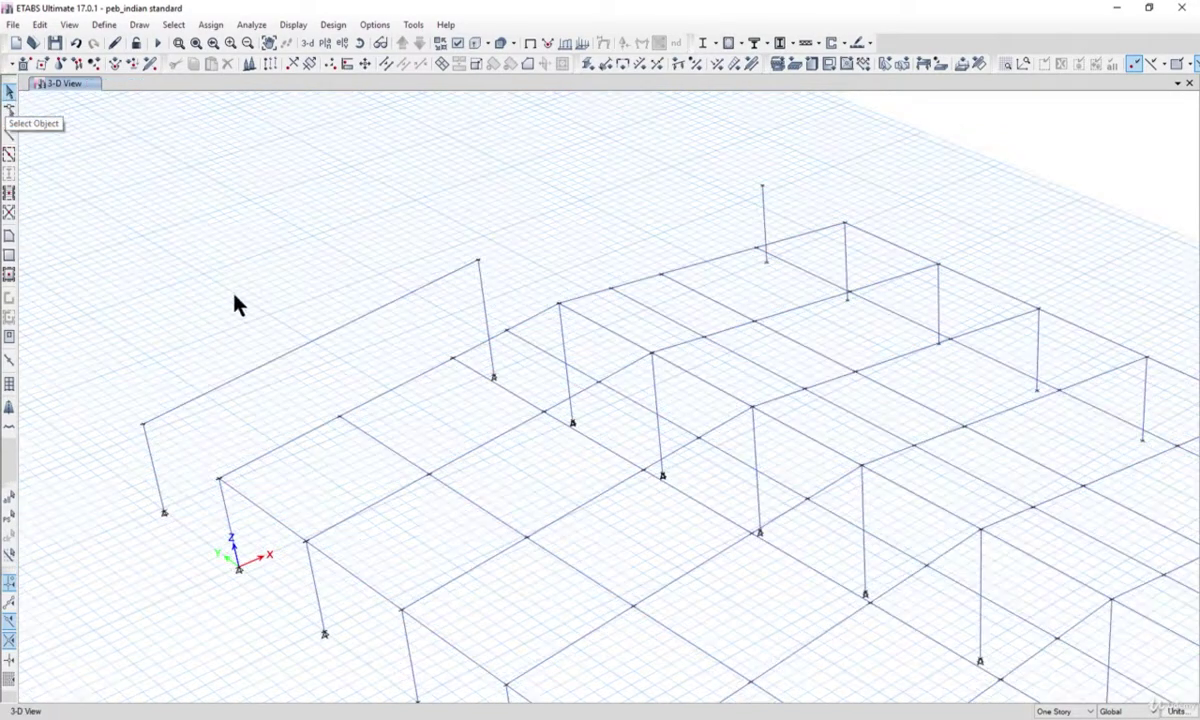
Step: Check the column spacing from grid A to grid G on the Grid-1 & 13 frame section in the Acrobat drawing, and return to ETABS
{"action": "left_click", "coordinate": [262, 372]}
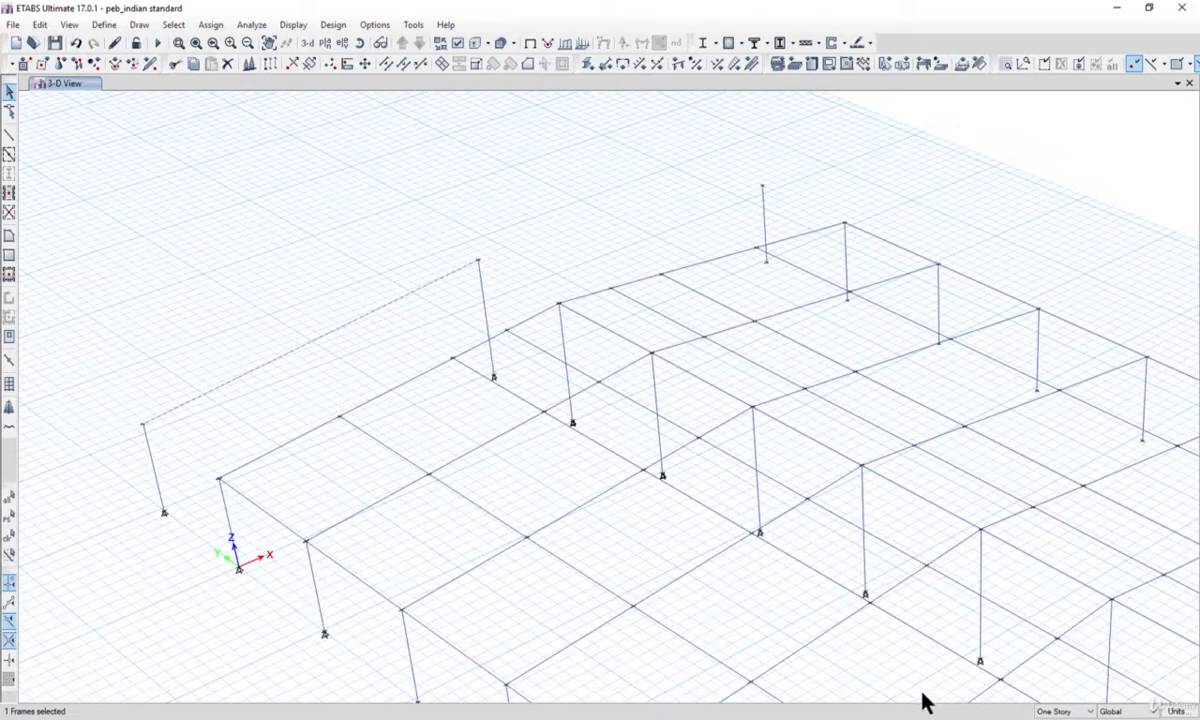
{"action": "key", "text": "alt+Tab"}
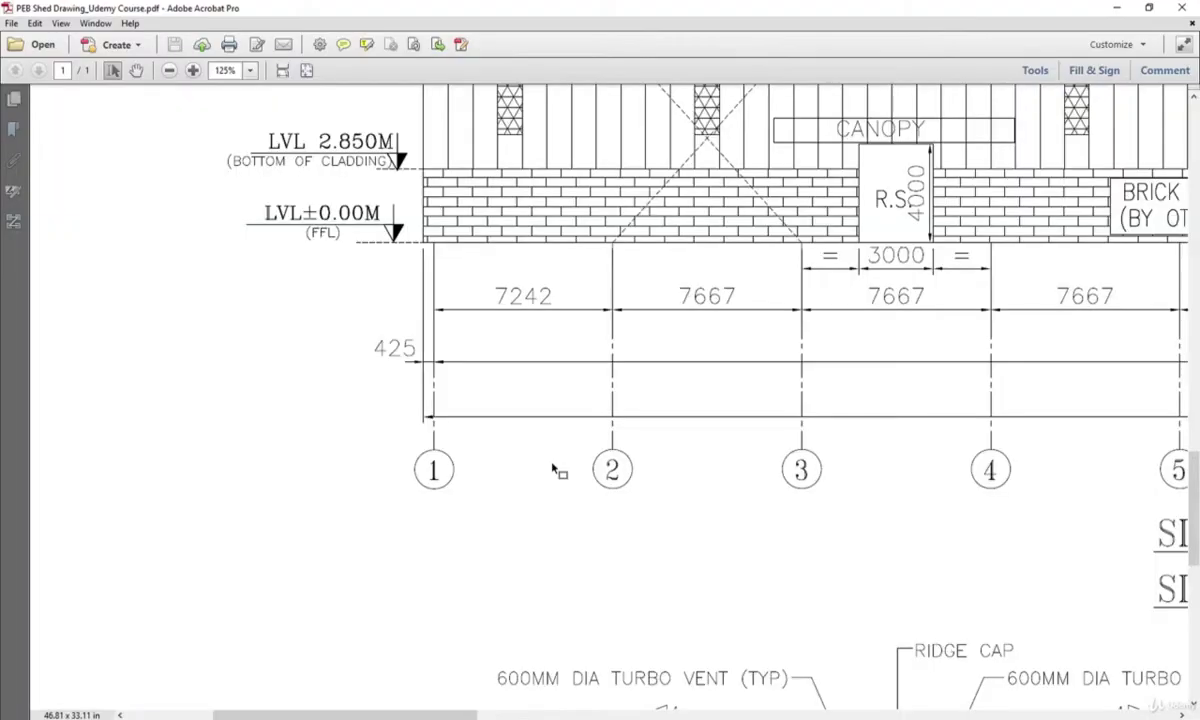
{"action": "scroll", "coordinate": [507, 437], "scroll_direction": "down", "scroll_amount": 1}
{"action": "scroll", "coordinate": [509, 437], "scroll_direction": "down", "scroll_amount": 6}
{"action": "middle_click", "coordinate": [640, 439]}
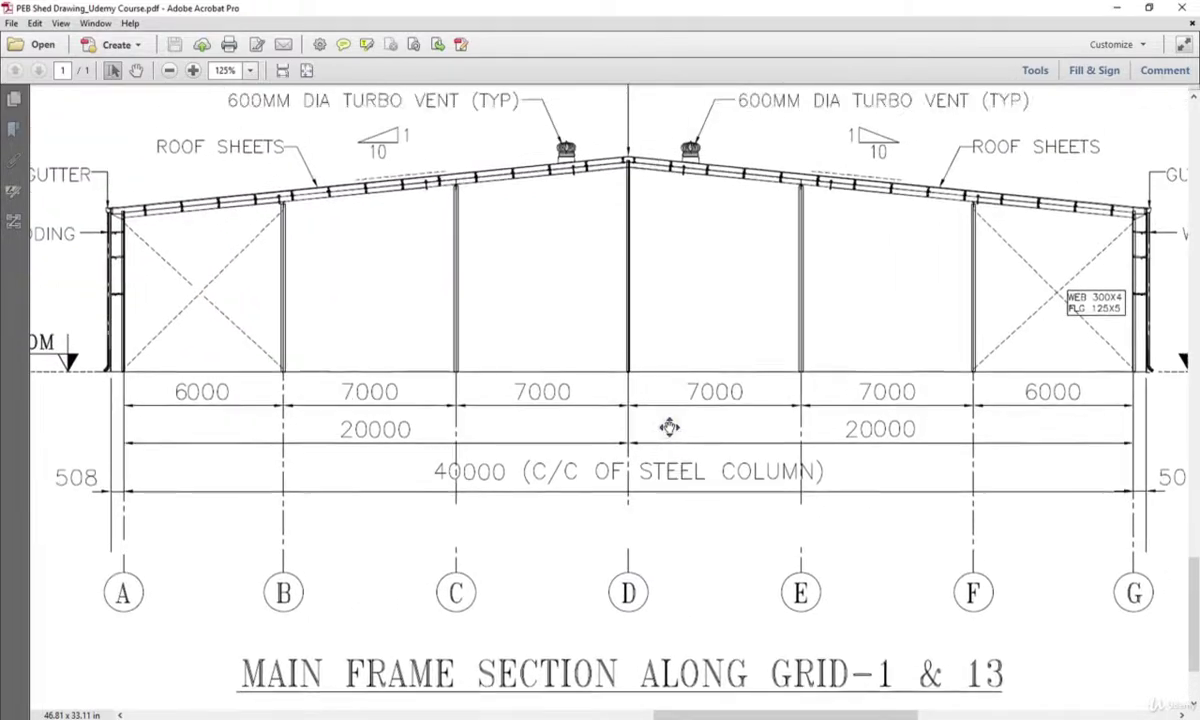
{"action": "middle_click", "coordinate": [666, 430]}
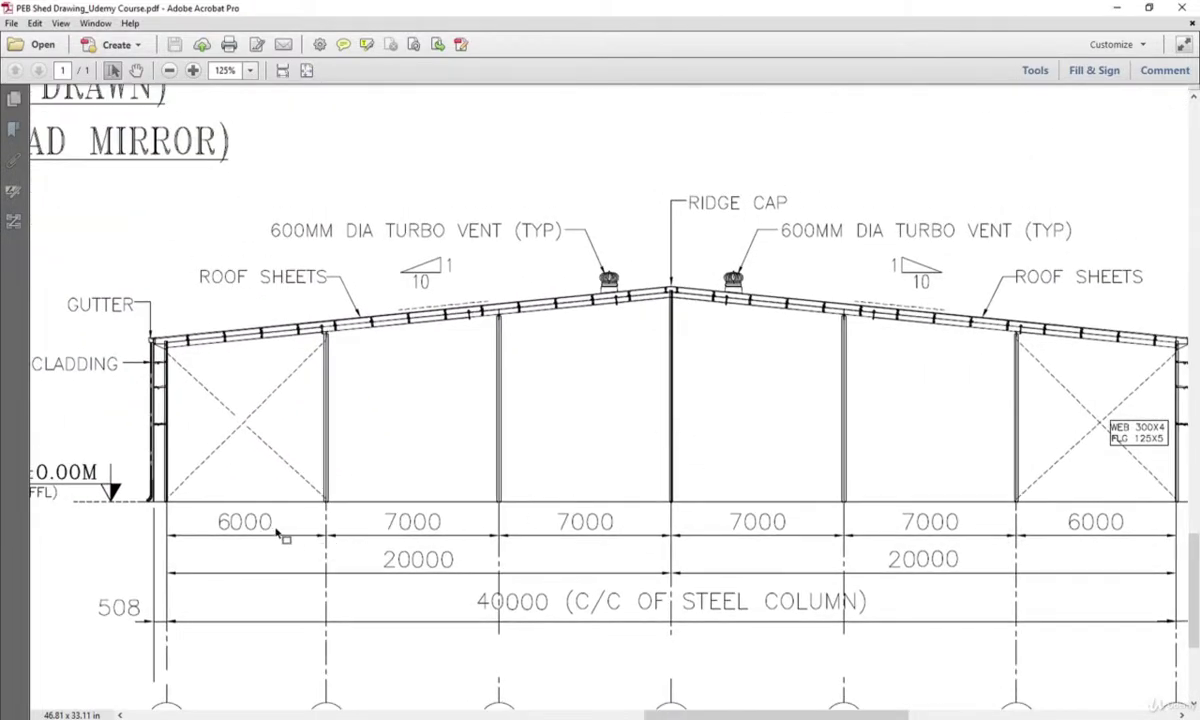
{"action": "left_click", "coordinate": [1117, 12]}
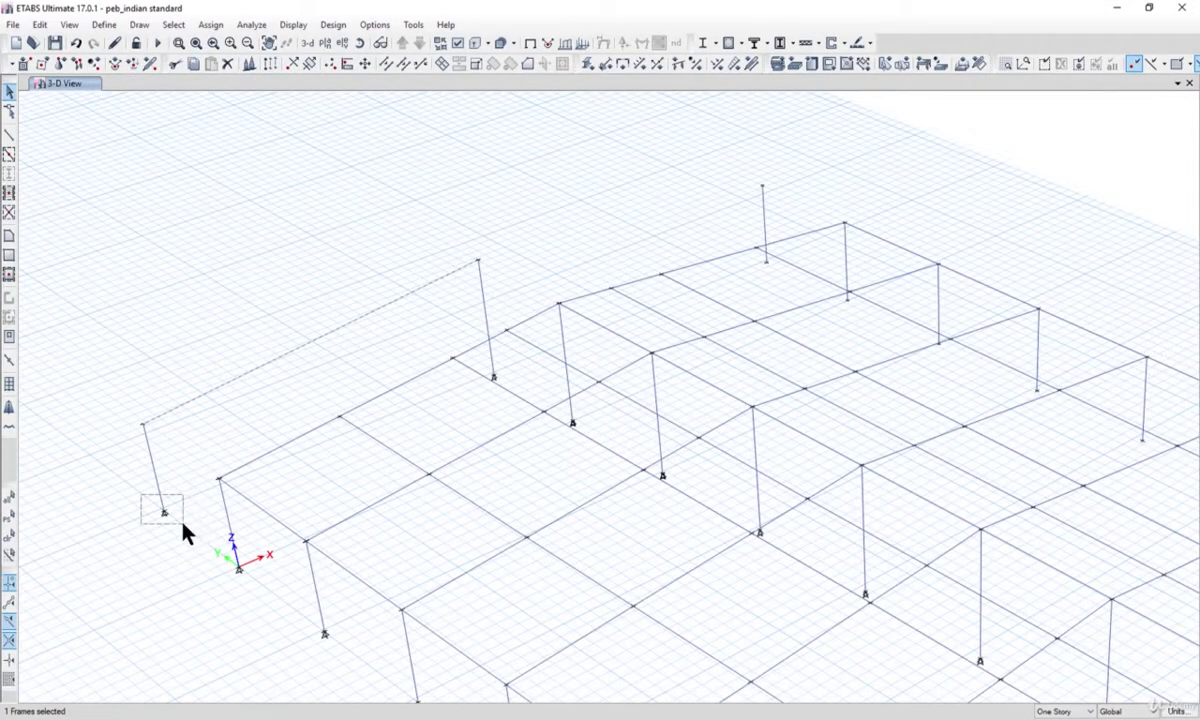
{"action": "left_click_drag", "start_coordinate": [147, 498], "coordinate": [175, 541]}
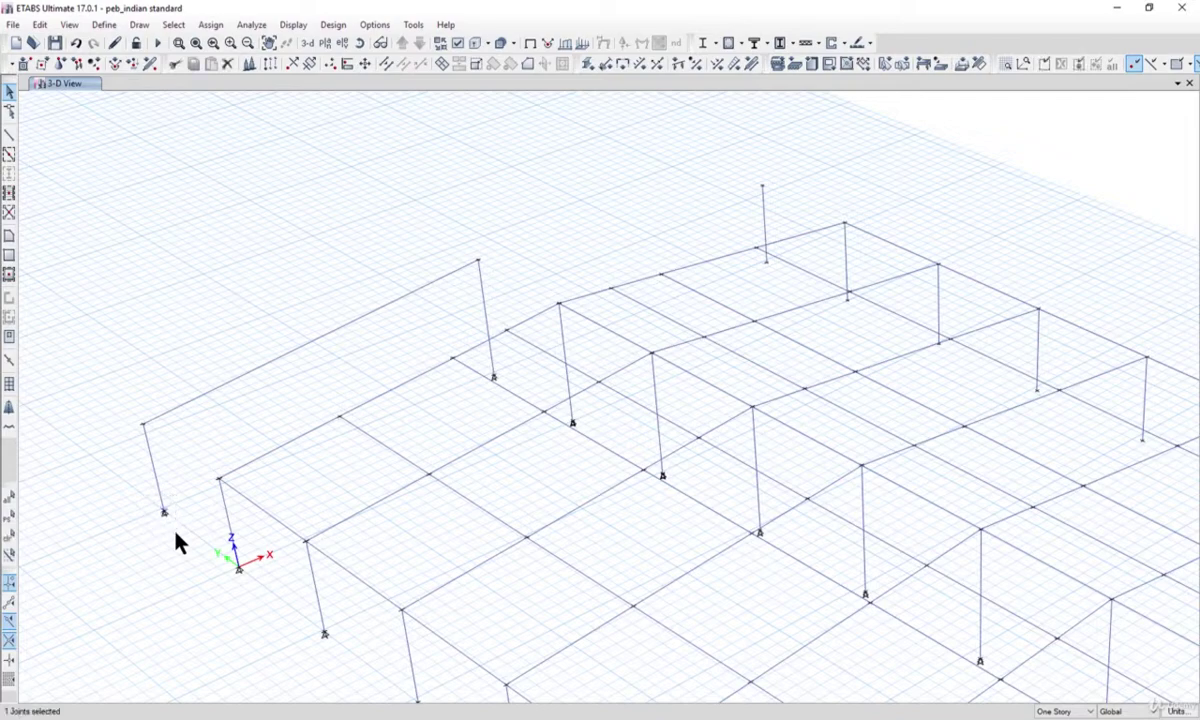
{"action": "left_click", "coordinate": [40, 24]}
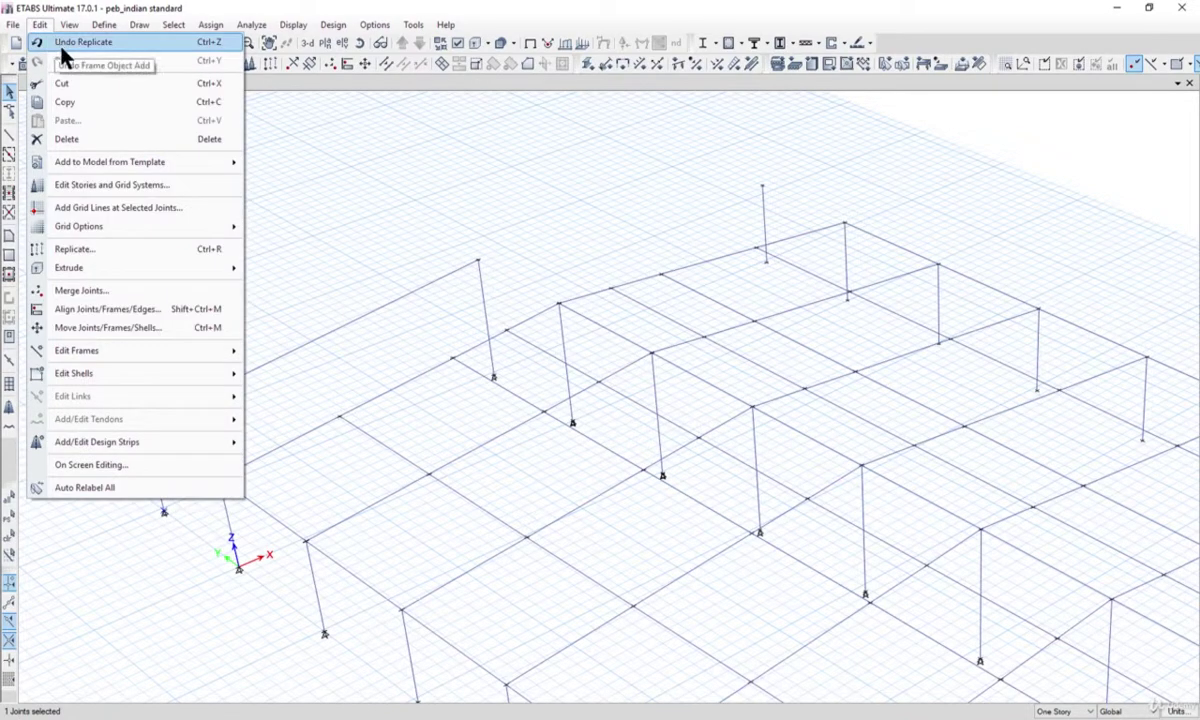
{"action": "mouse_move", "coordinate": [116, 166]}
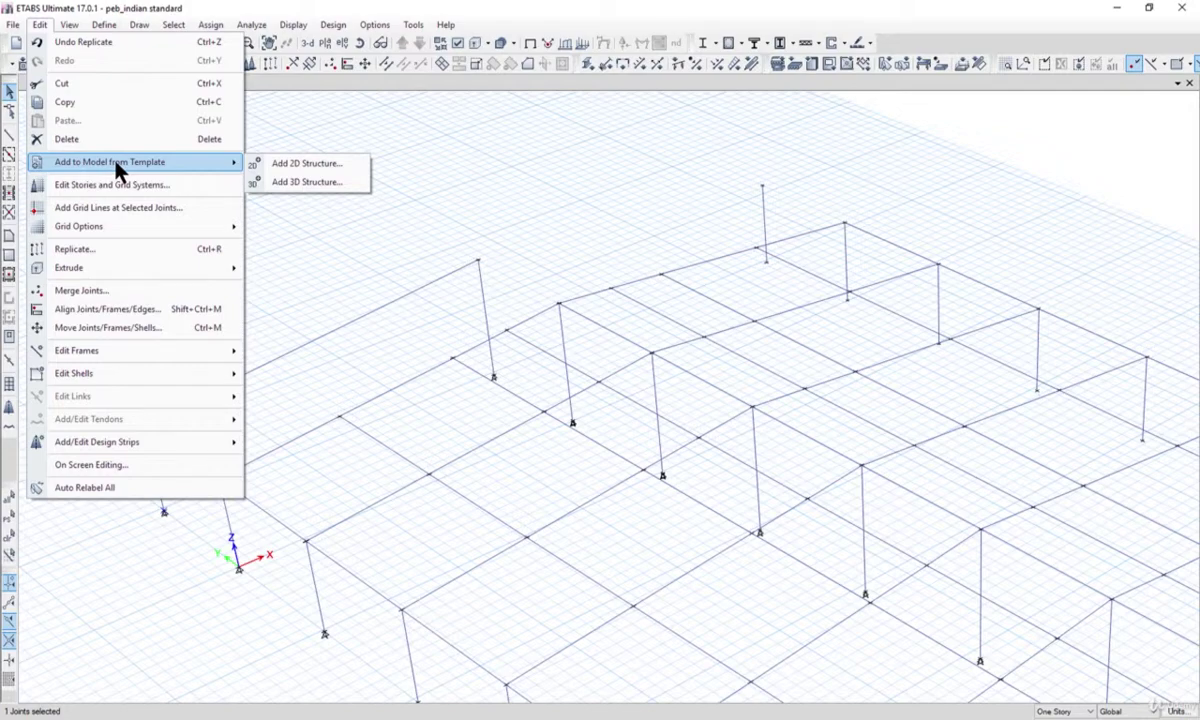
{"action": "left_click", "coordinate": [40, 24]}
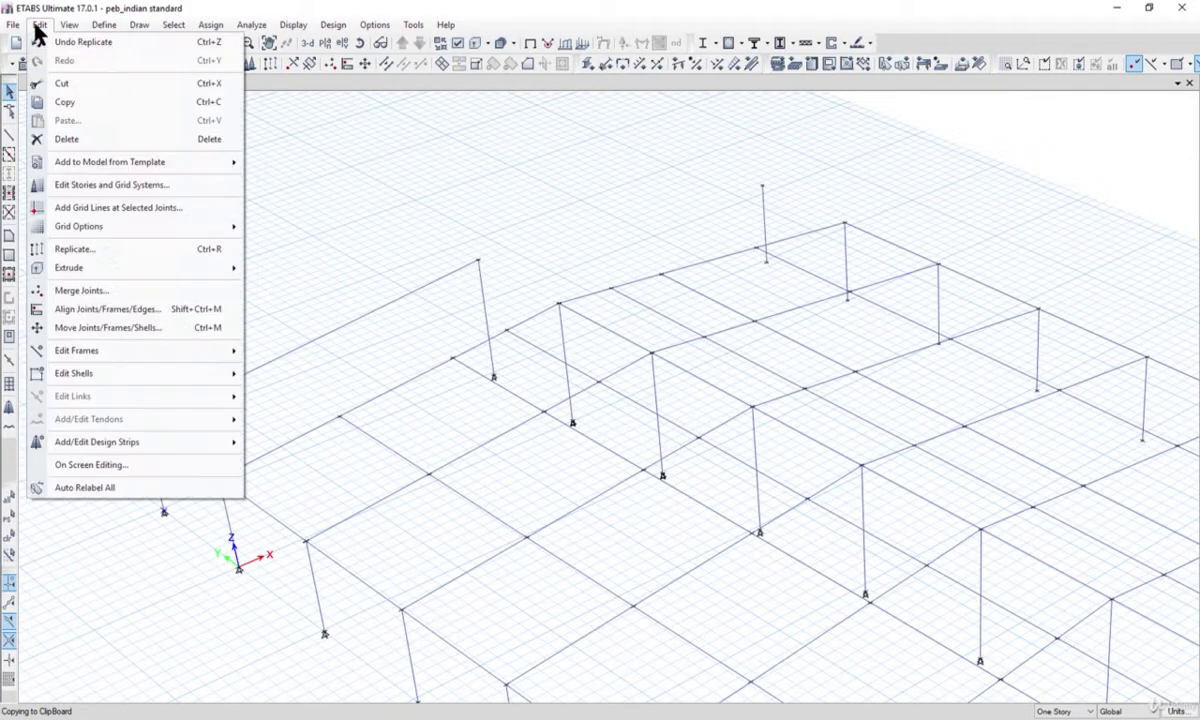
{"action": "left_click", "coordinate": [207, 565]}
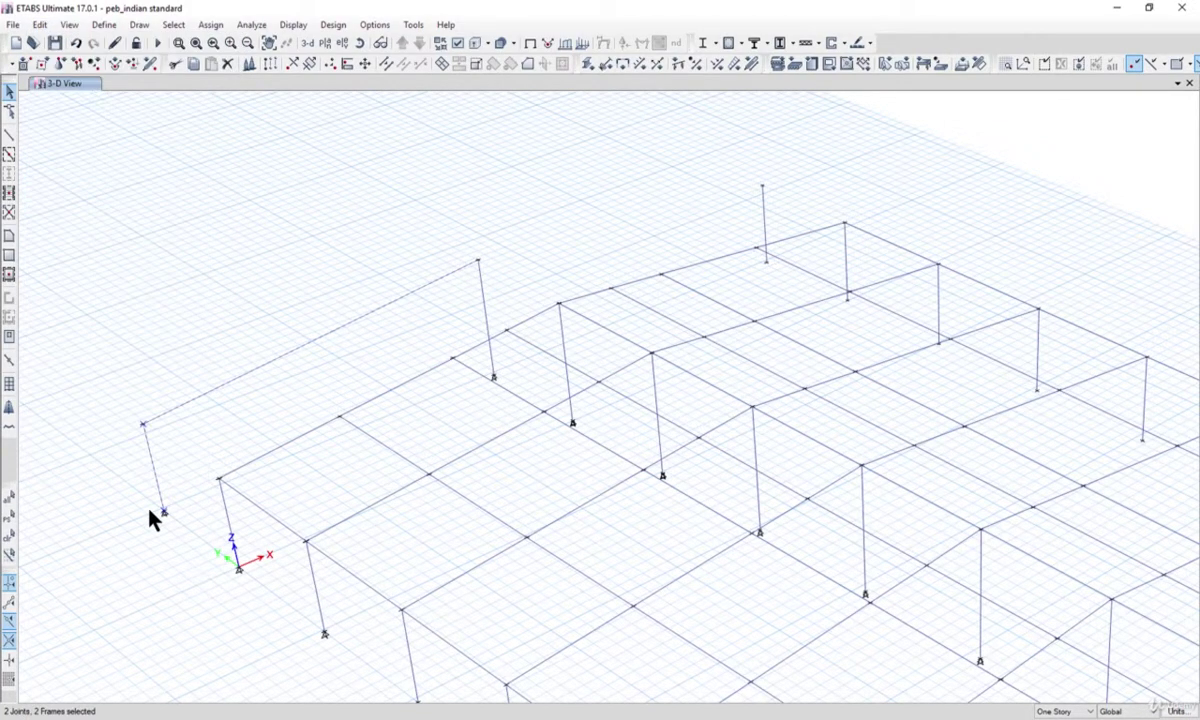
{"action": "key", "text": "ctrl+q"}
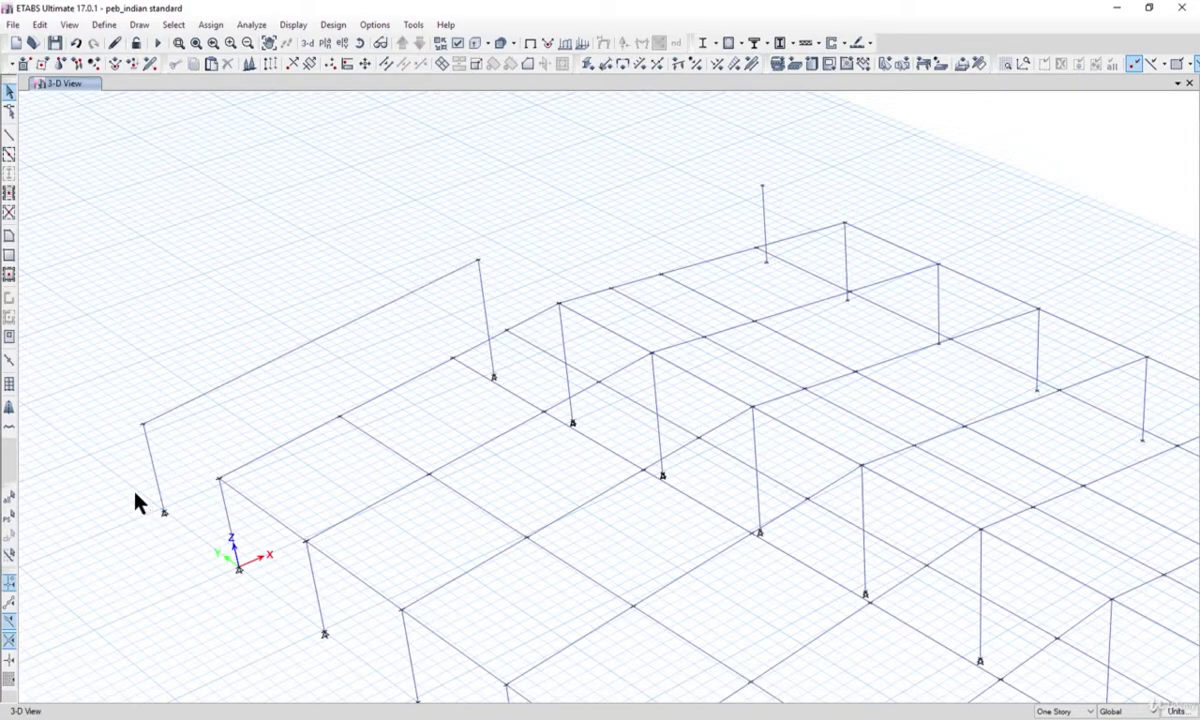
Step: Copy the end frame's corner base joint and paste it at grid B with a Delta X of 6 m
{"action": "left_click_drag", "start_coordinate": [180, 530], "coordinate": [176, 524]}
{"action": "left_click", "coordinate": [40, 24]}
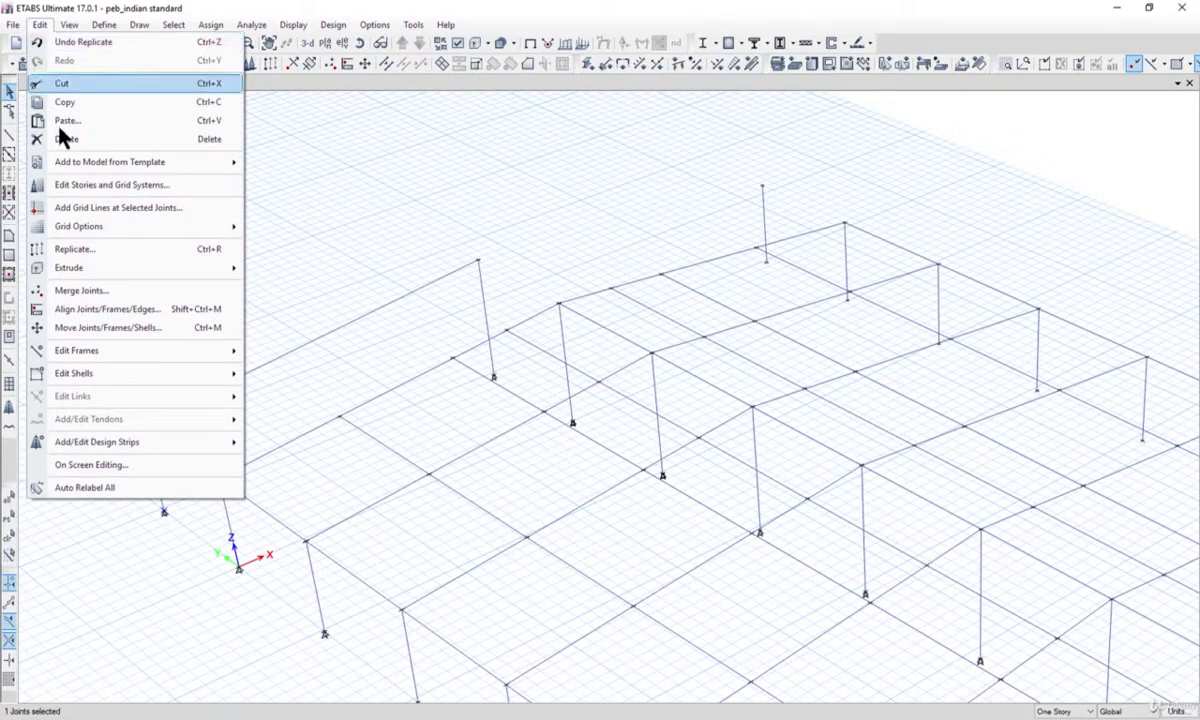
{"action": "left_click", "coordinate": [64, 101]}
{"action": "left_click", "coordinate": [40, 24]}
{"action": "left_click", "coordinate": [66, 120]}
{"action": "type", "text": "40"}
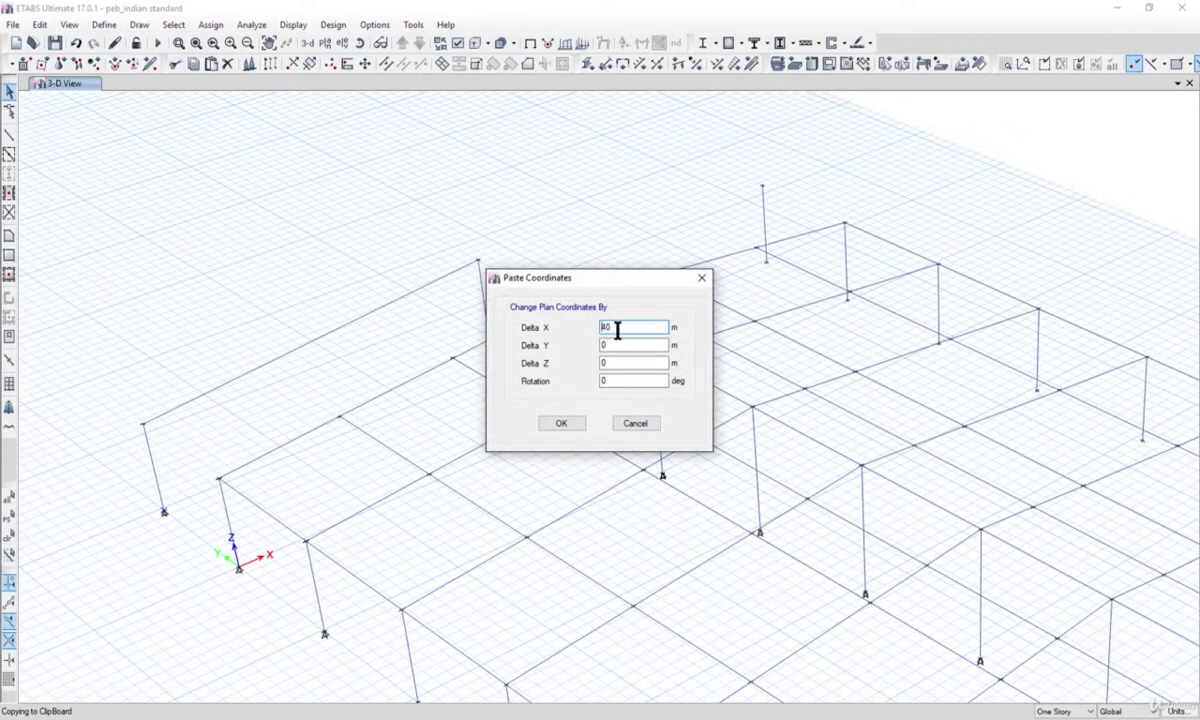
{"action": "left_click_drag", "start_coordinate": [618, 332], "coordinate": [513, 334]}
{"action": "left_click", "coordinate": [562, 424]}
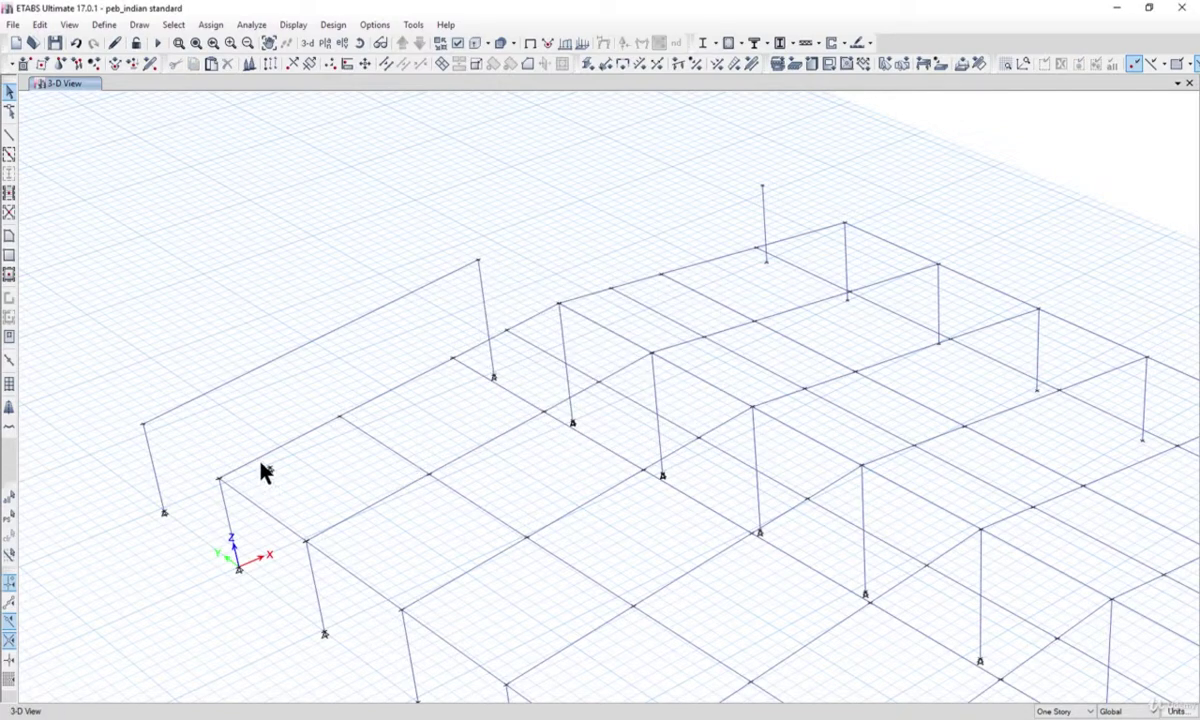
Step: Copy the grid B base joint and paste it at grid C with a Delta X of 7 m
{"action": "left_click", "coordinate": [283, 479]}
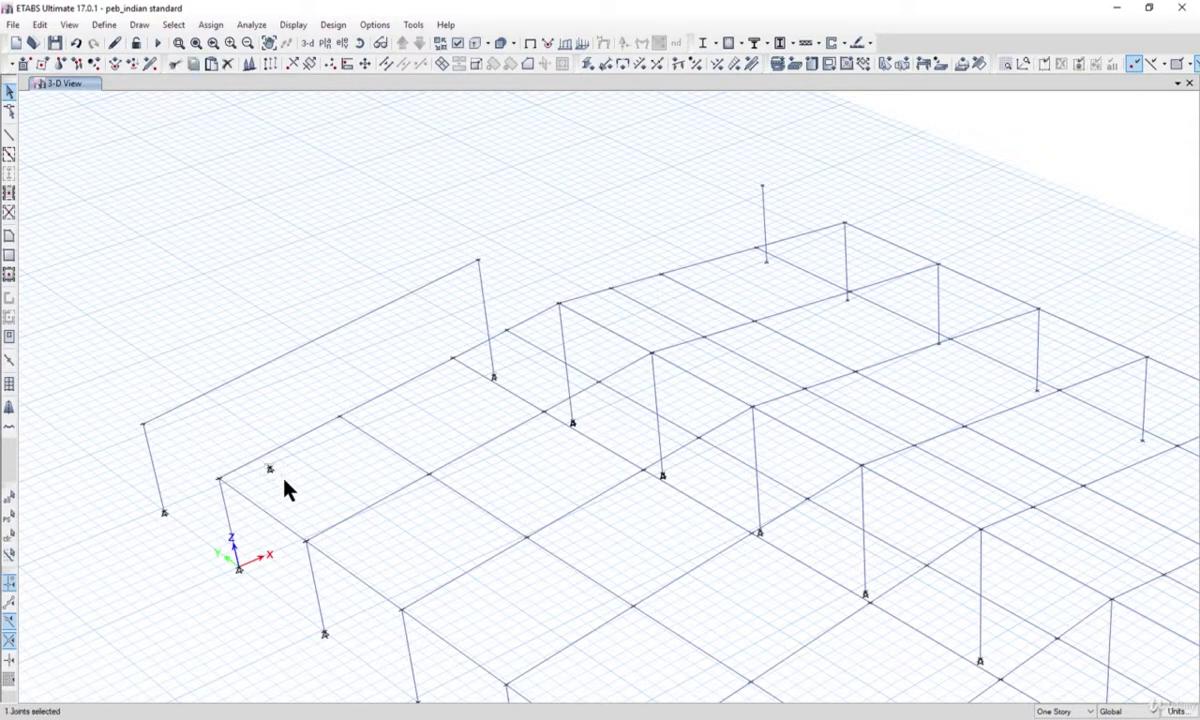
{"action": "left_click", "coordinate": [40, 25]}
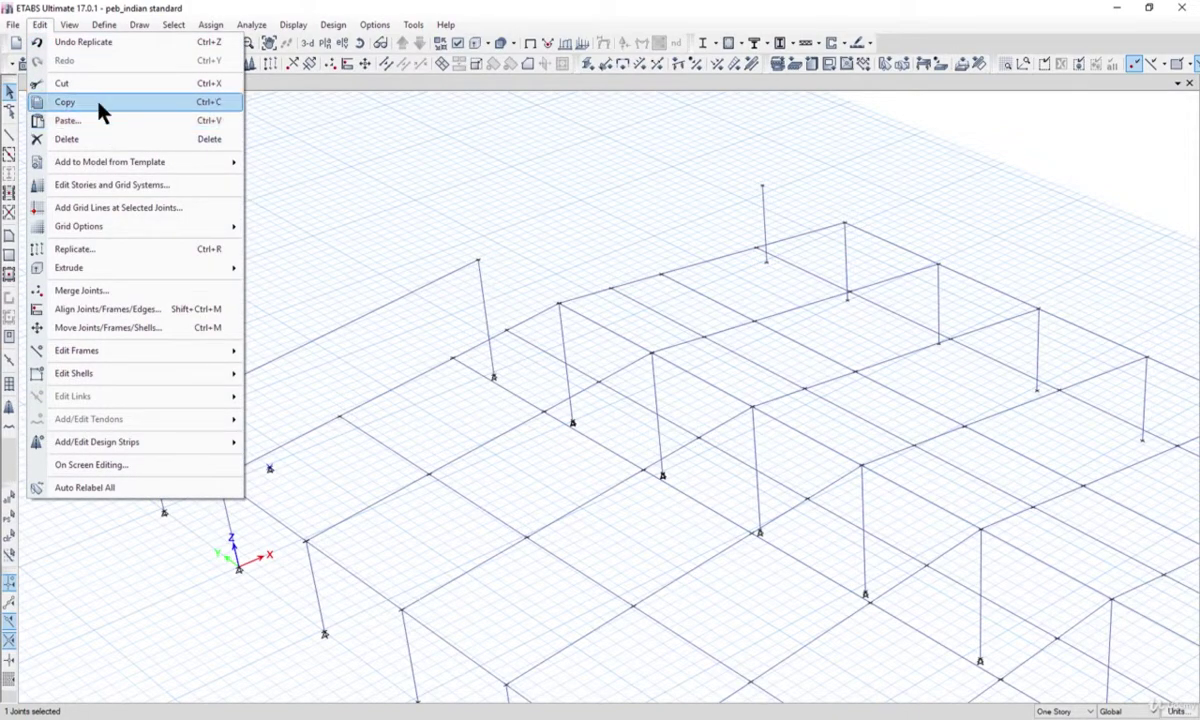
{"action": "left_click", "coordinate": [92, 101]}
{"action": "left_click", "coordinate": [40, 25]}
{"action": "left_click", "coordinate": [74, 119]}
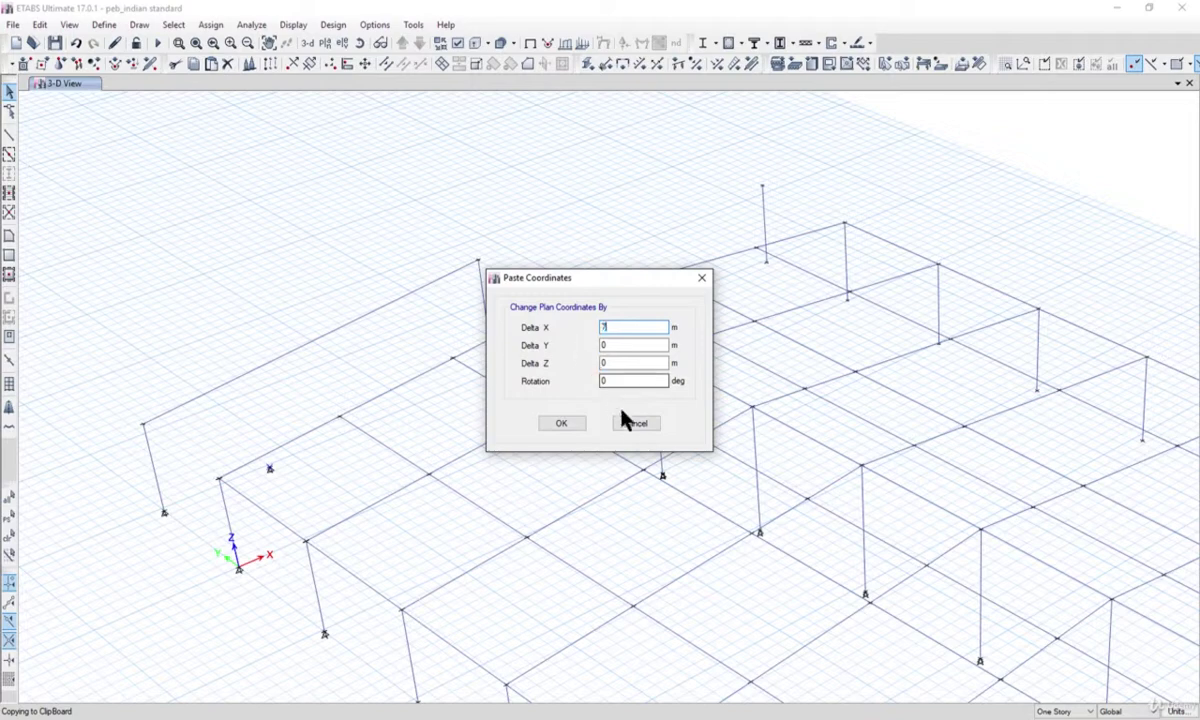
{"action": "type", "text": "7"}
{"action": "left_click", "coordinate": [566, 423]}
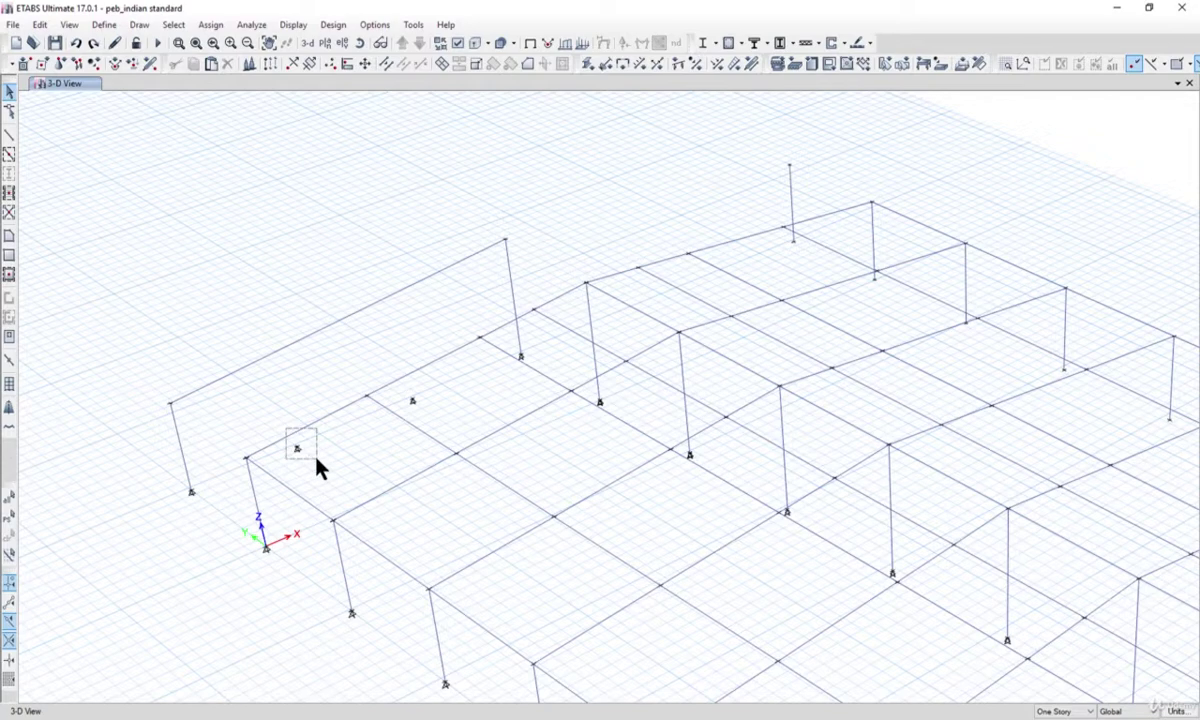
Step: Copy the grid B base joint and paste it above itself with Delta X 0 and Delta Z 7 m
{"action": "left_click_drag", "start_coordinate": [316, 459], "coordinate": [316, 459]}
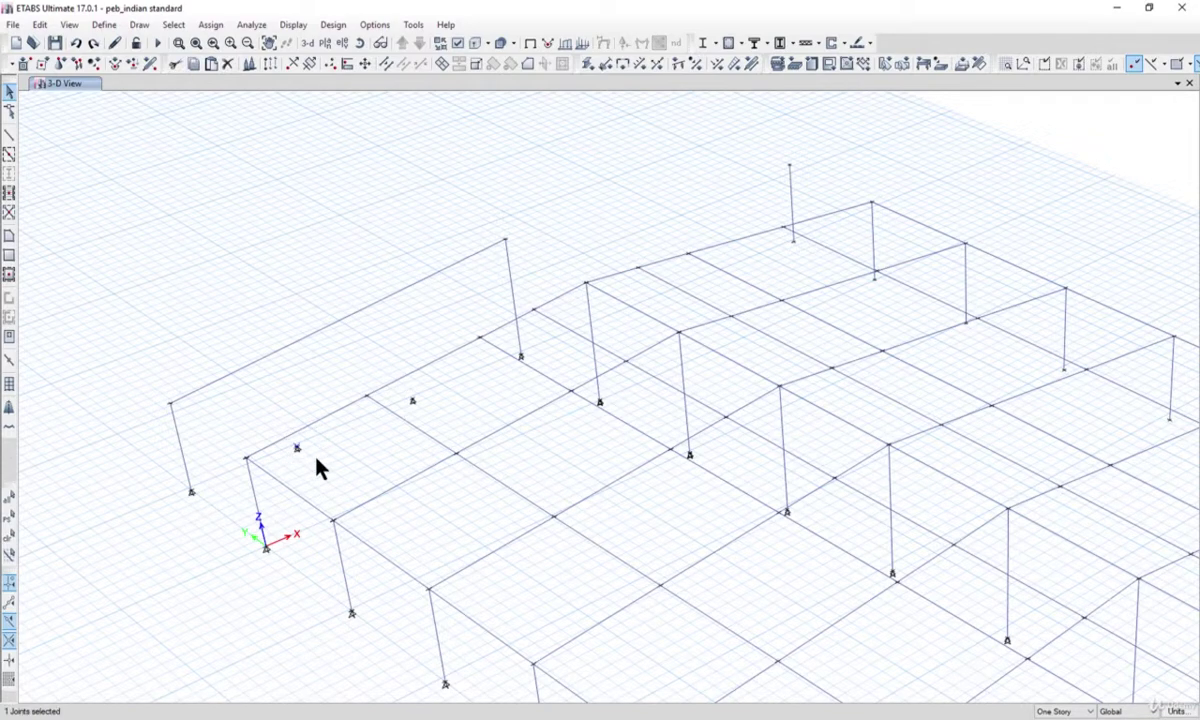
{"action": "left_click", "coordinate": [40, 24]}
{"action": "left_click", "coordinate": [72, 104]}
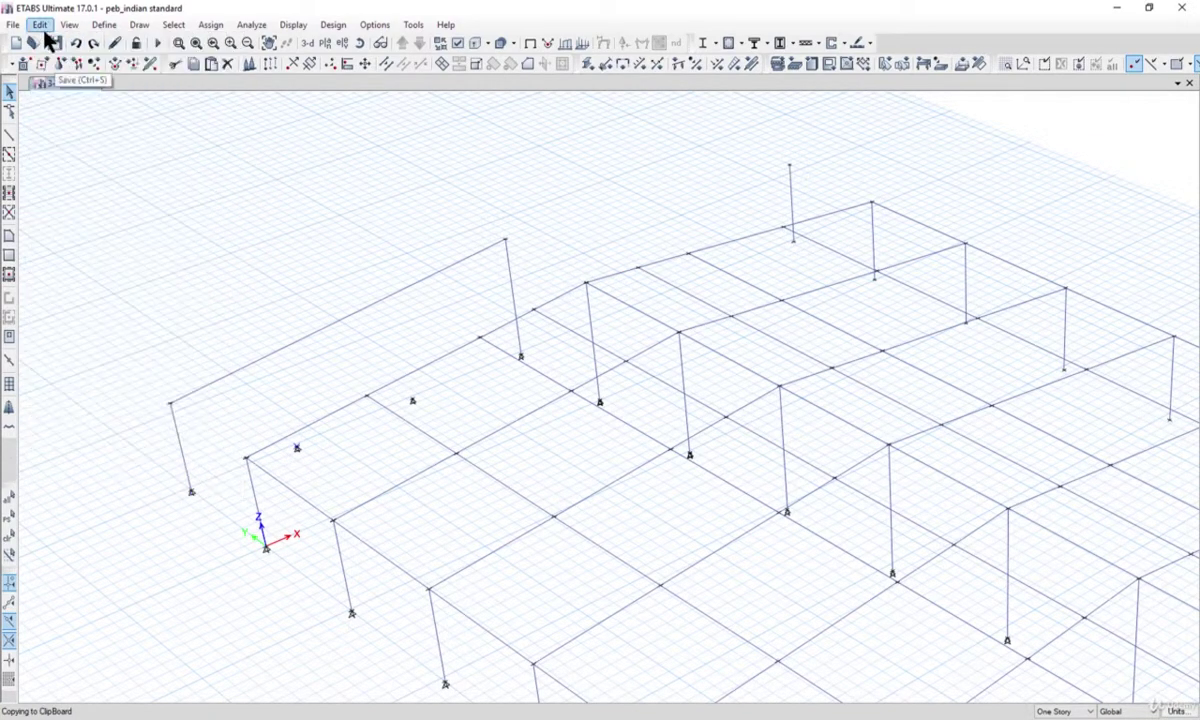
{"action": "left_click", "coordinate": [40, 24]}
{"action": "left_click", "coordinate": [70, 120]}
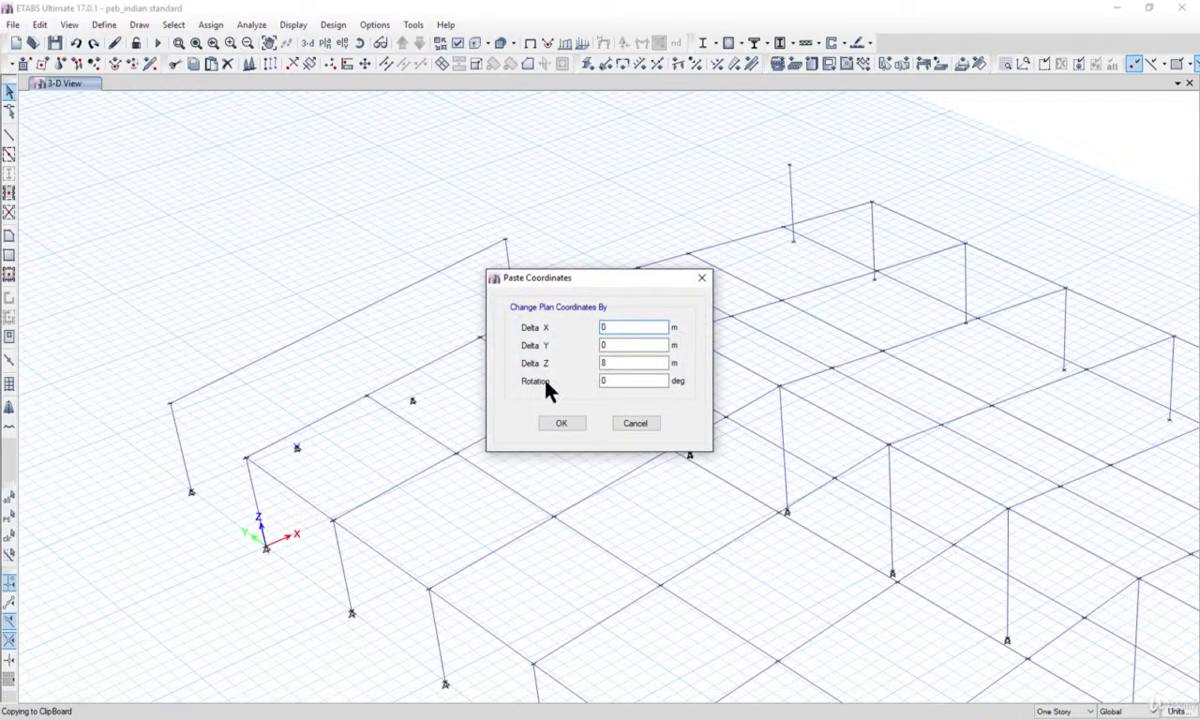
{"action": "left_click_drag", "start_coordinate": [620, 365], "coordinate": [578, 366]}
{"action": "type", "text": "7"}
{"action": "left_click", "coordinate": [561, 424]}
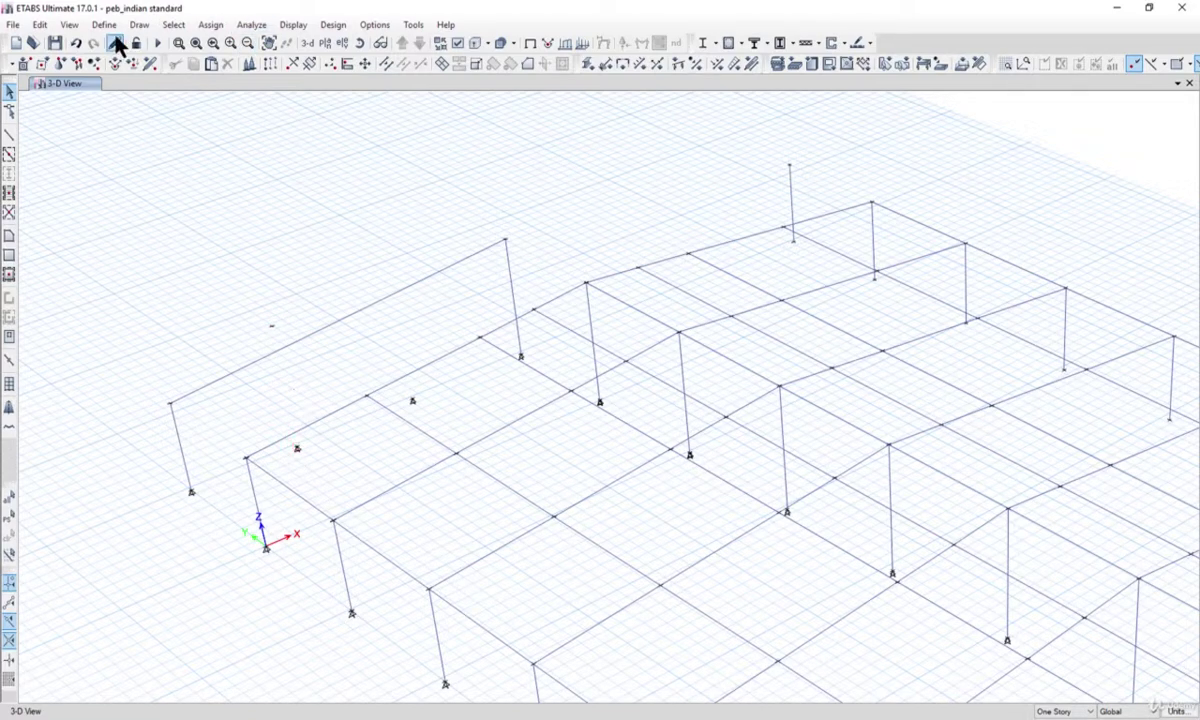
Step: Draw a column with the col_350depth section at grid B, from the base joint to the joint above it
{"action": "left_click", "coordinate": [139, 25]}
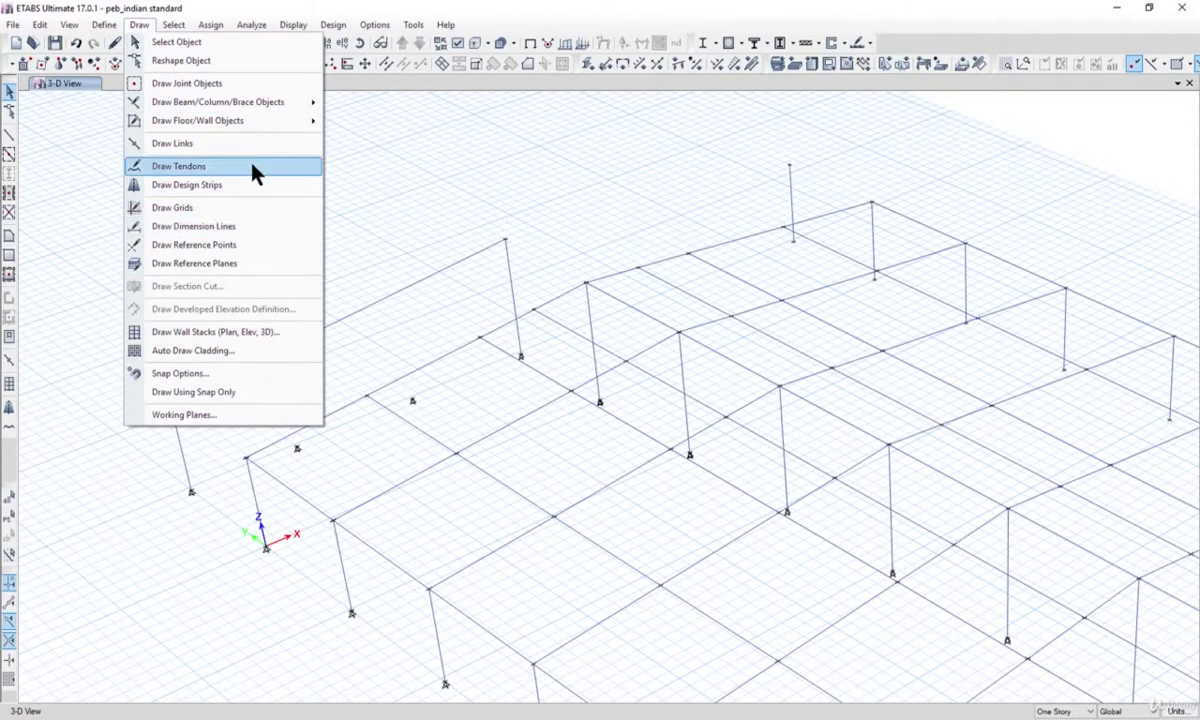
{"action": "mouse_move", "coordinate": [265, 102]}
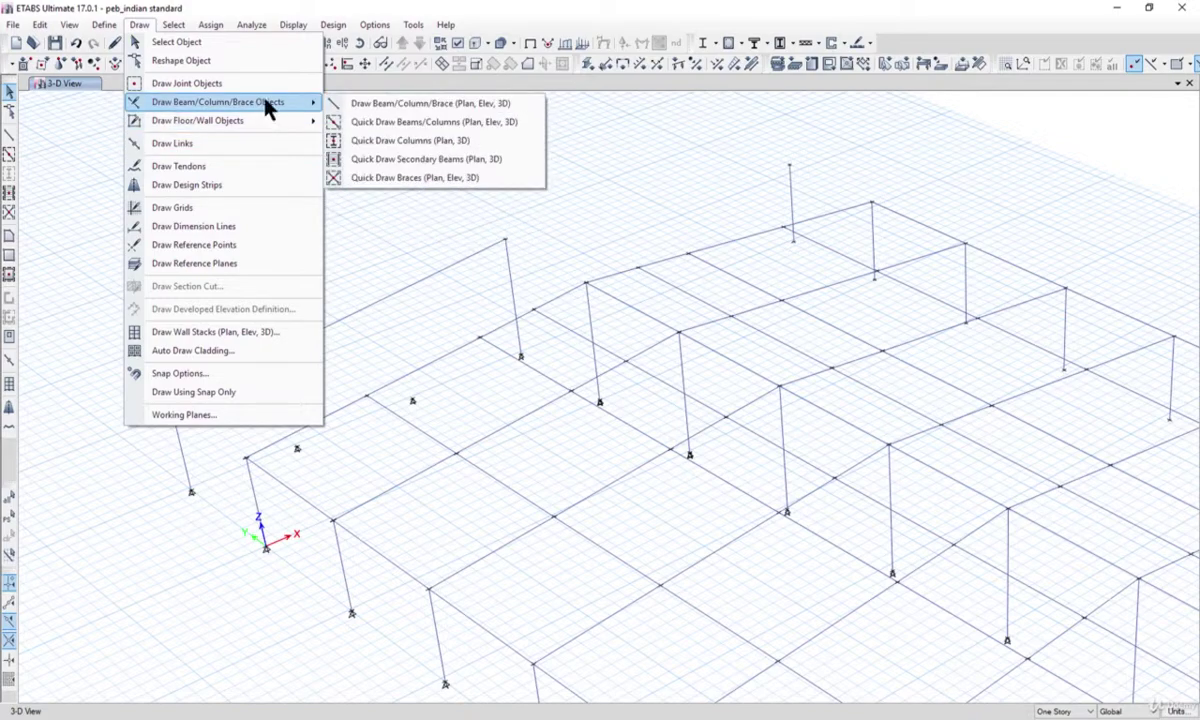
{"action": "left_click", "coordinate": [358, 104]}
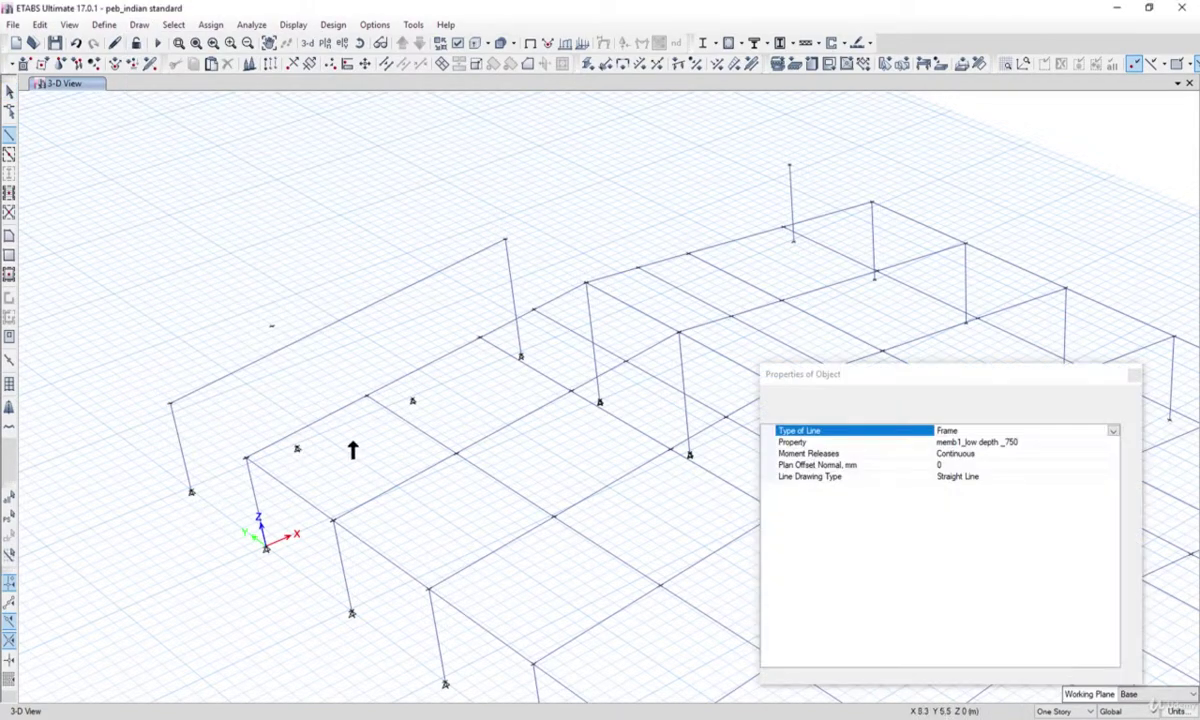
{"action": "left_click", "coordinate": [1104, 404]}
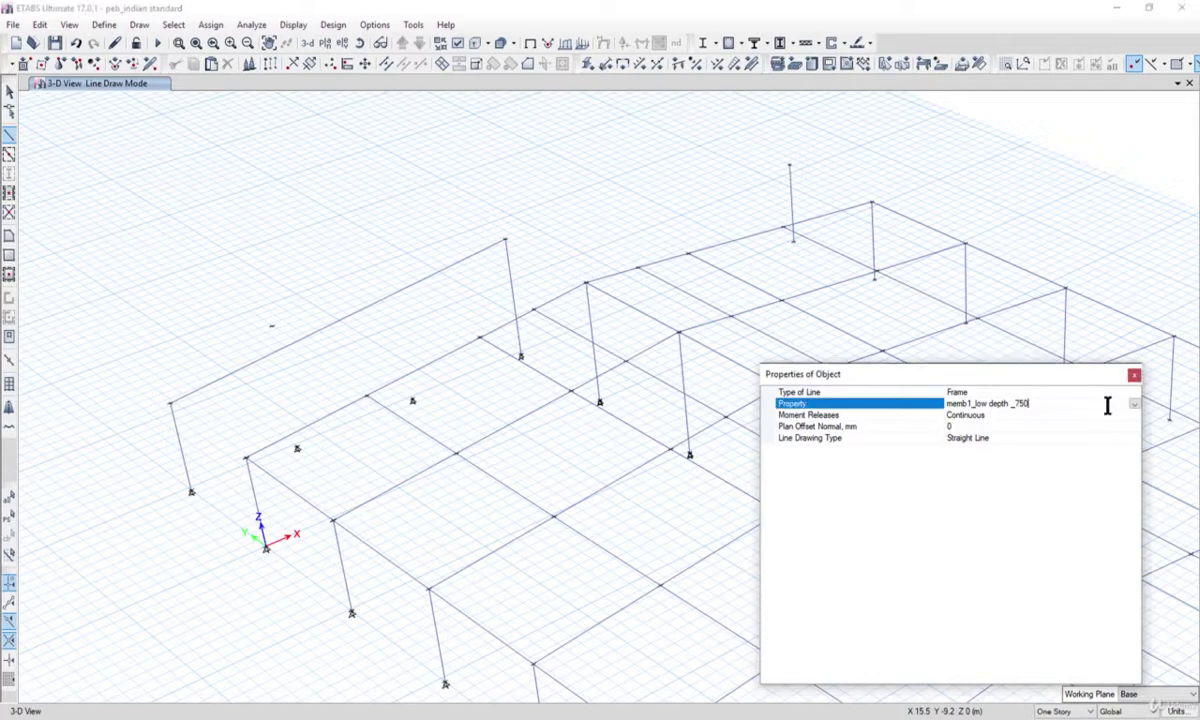
{"action": "left_click", "coordinate": [1134, 404]}
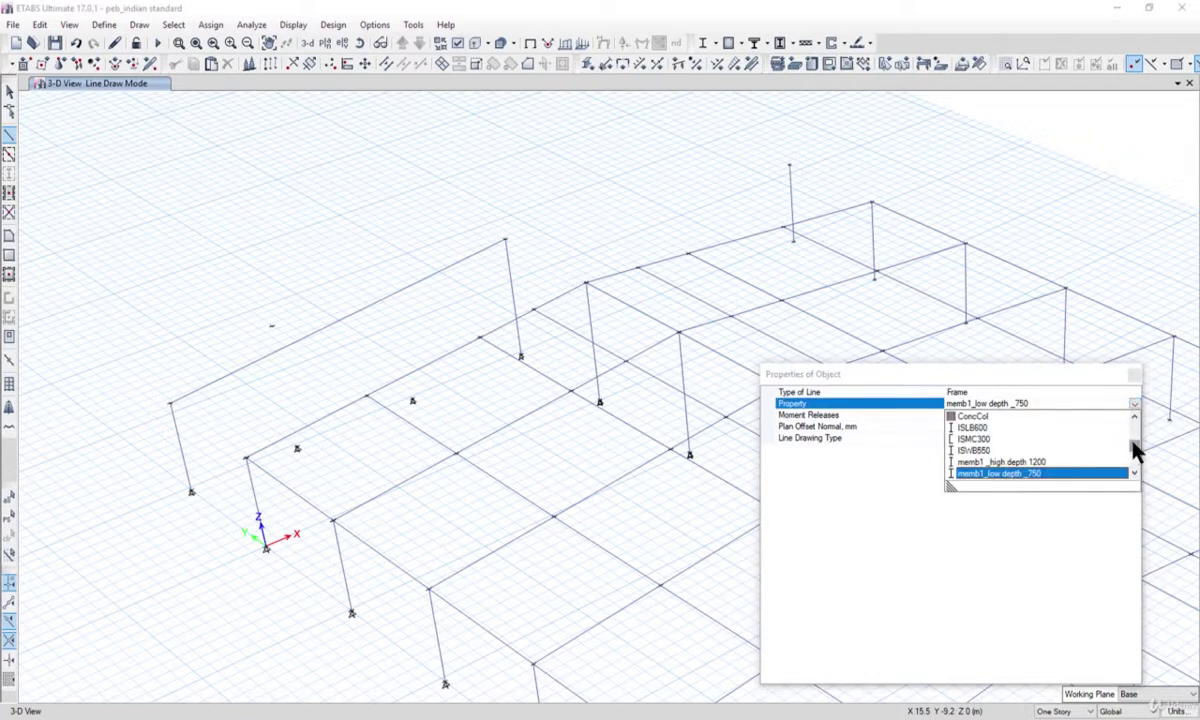
{"action": "mouse_move", "coordinate": [1134, 450]}
{"action": "left_mouse_down"}
{"action": "mouse_move", "coordinate": [1136, 460]}
{"action": "mouse_move", "coordinate": [1138, 437]}
{"action": "mouse_move", "coordinate": [1147, 442]}
{"action": "left_mouse_up"}
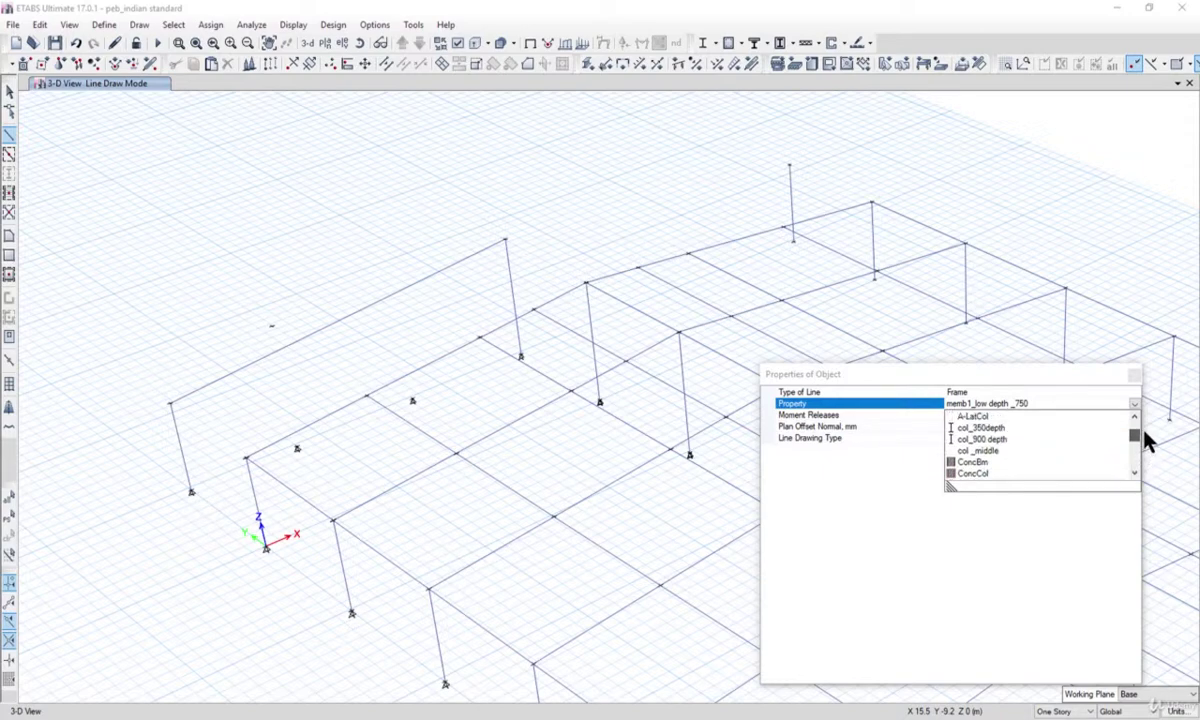
{"action": "left_click", "coordinate": [993, 428]}
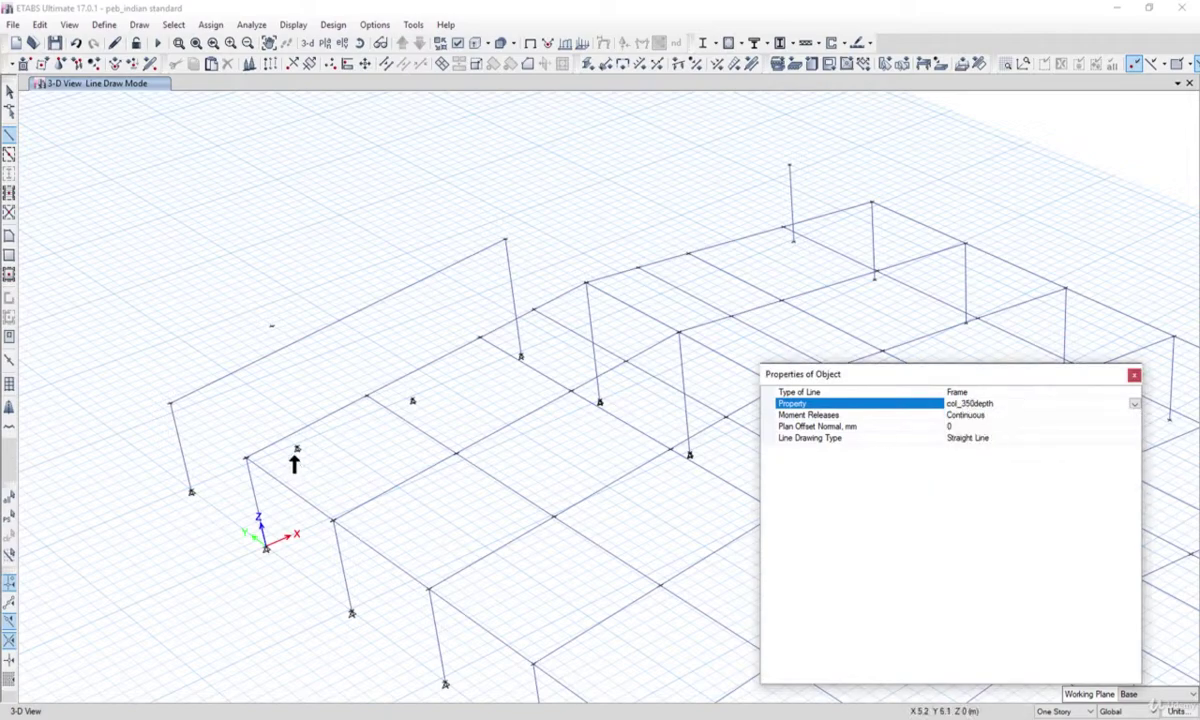
{"action": "left_click", "coordinate": [296, 448]}
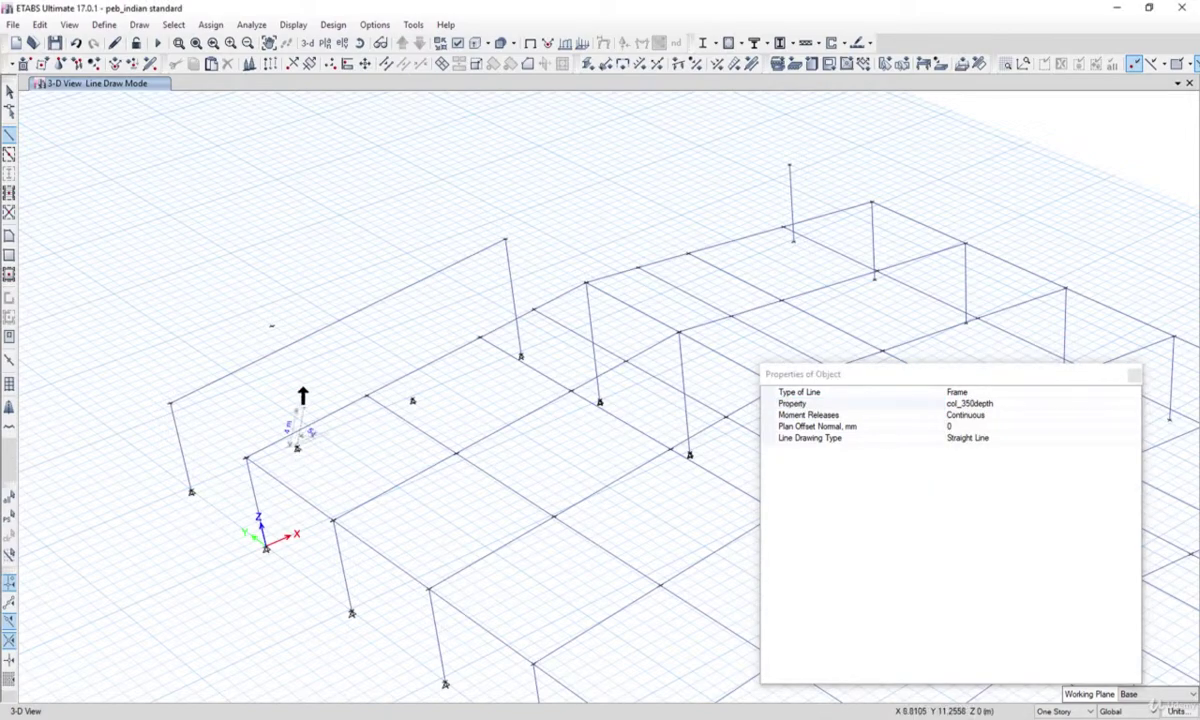
{"action": "double_click", "coordinate": [272, 326]}
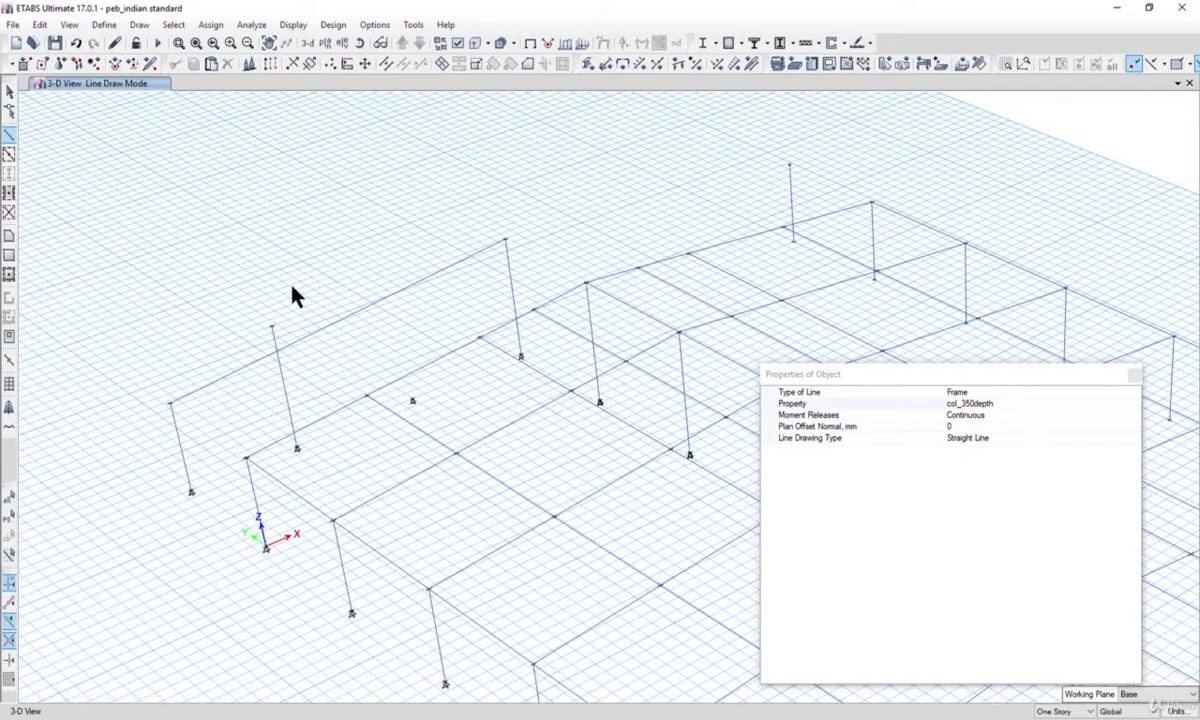
{"action": "left_click", "coordinate": [9, 91]}
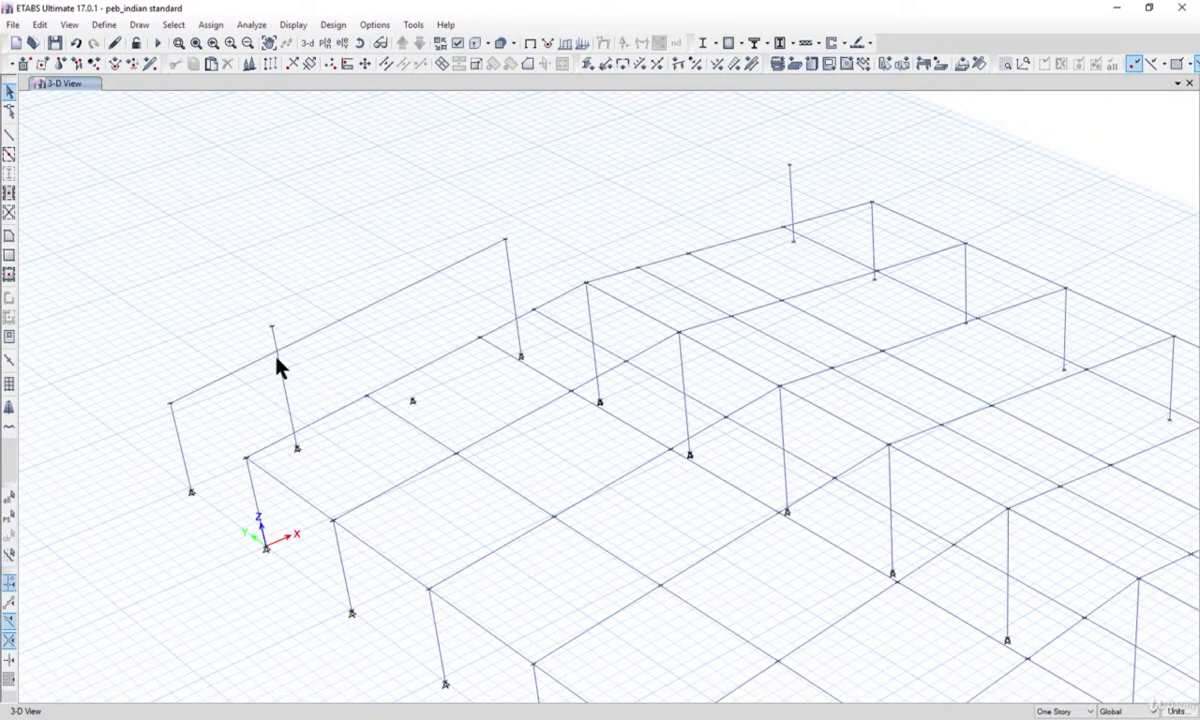
Step: Divide the end frame's rafter and the grid B column by breaking them at intersections with selected frames and joints
{"action": "left_click_drag", "start_coordinate": [243, 336], "coordinate": [243, 337]}
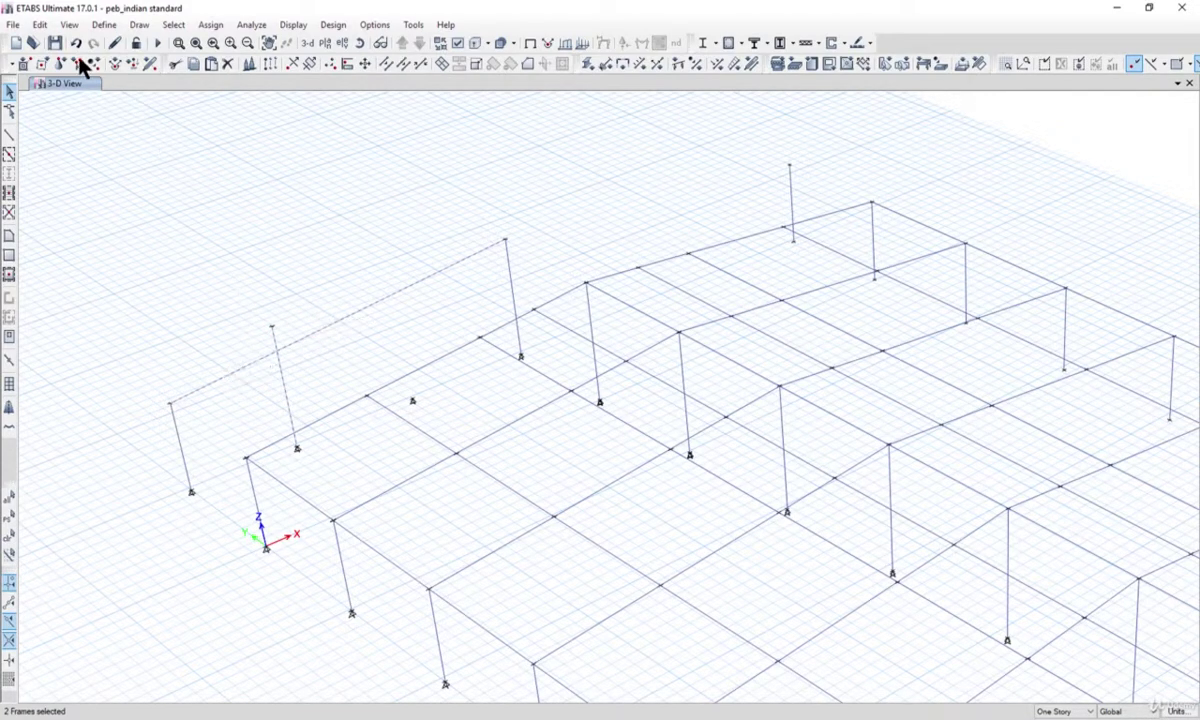
{"action": "left_click", "coordinate": [40, 28]}
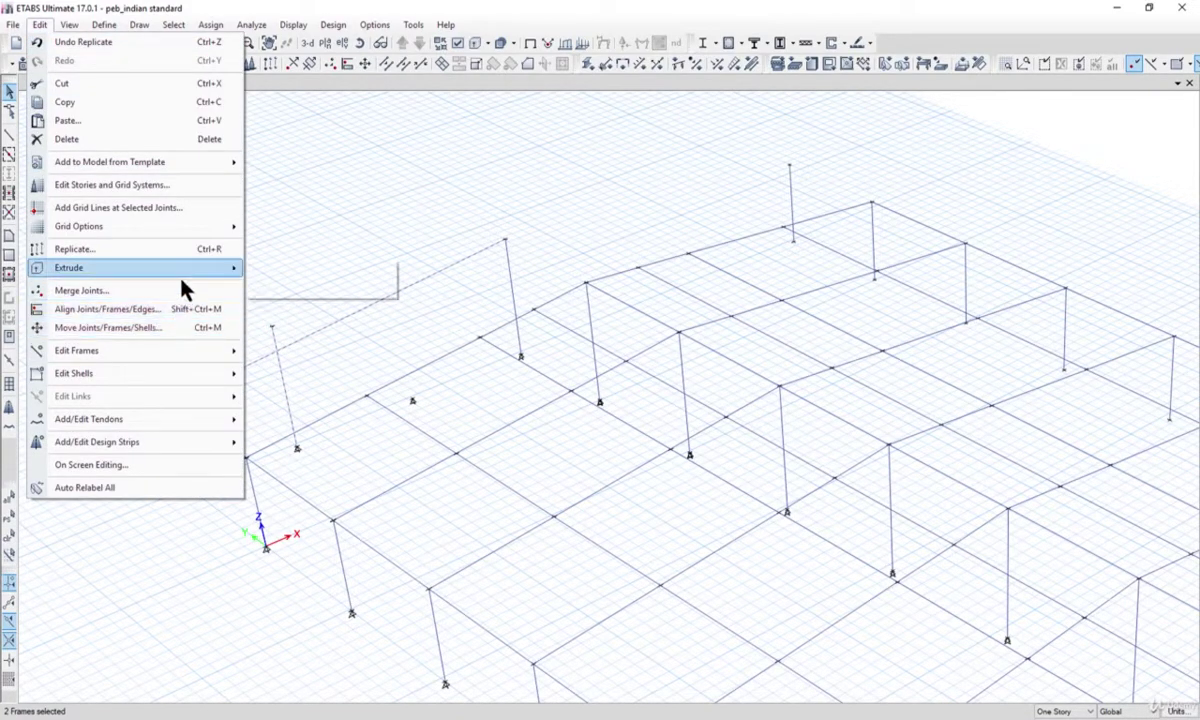
{"action": "mouse_move", "coordinate": [192, 355]}
{"action": "left_click", "coordinate": [296, 352]}
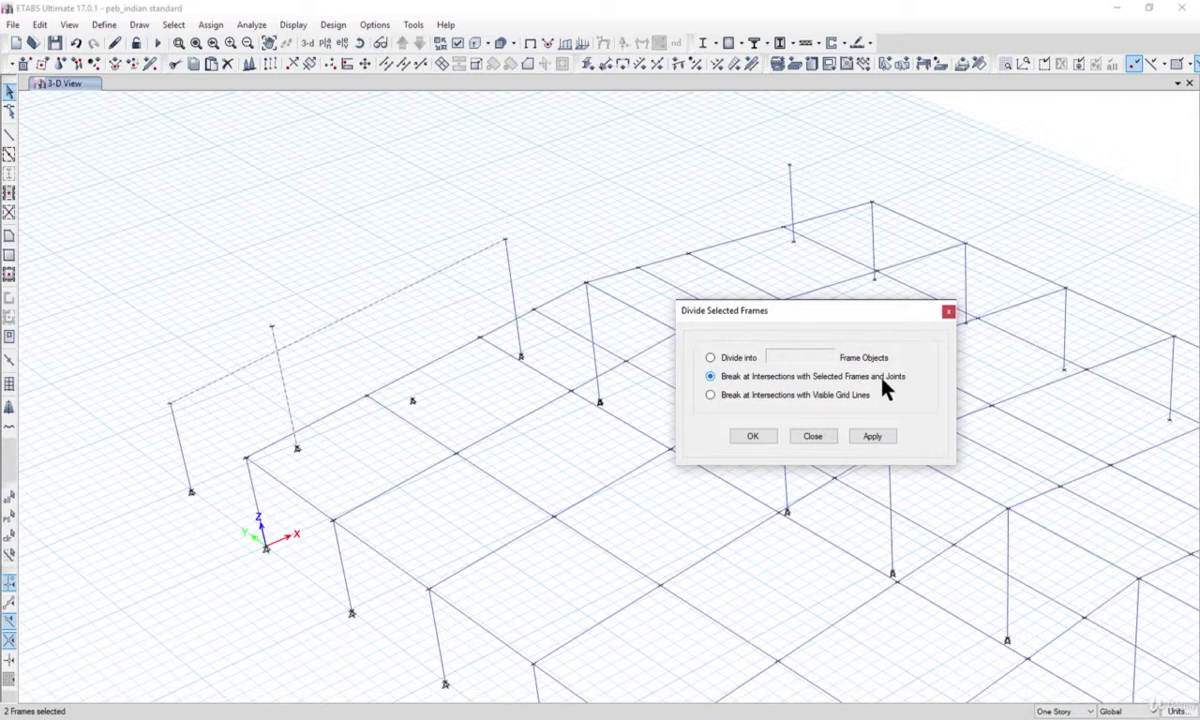
{"action": "left_click", "coordinate": [876, 437]}
{"action": "left_click", "coordinate": [753, 437]}
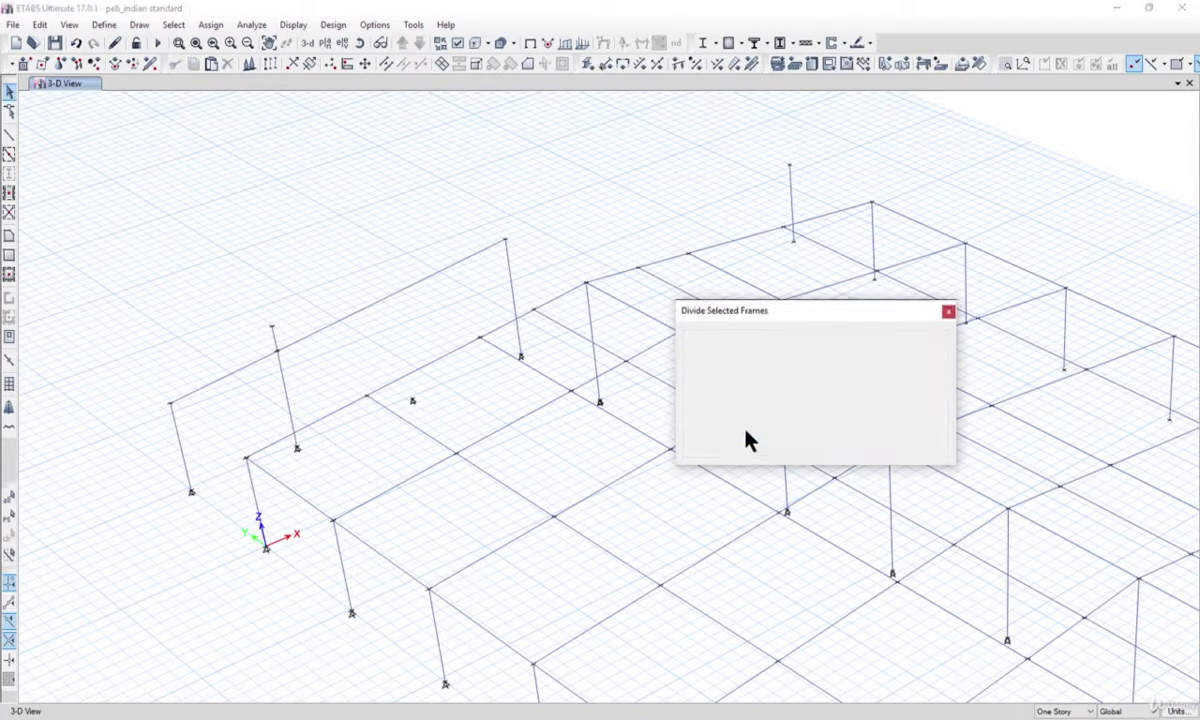
Step: Delete the part of the grid B column that projects above the rafter, together with its top joint
{"action": "left_click", "coordinate": [279, 338]}
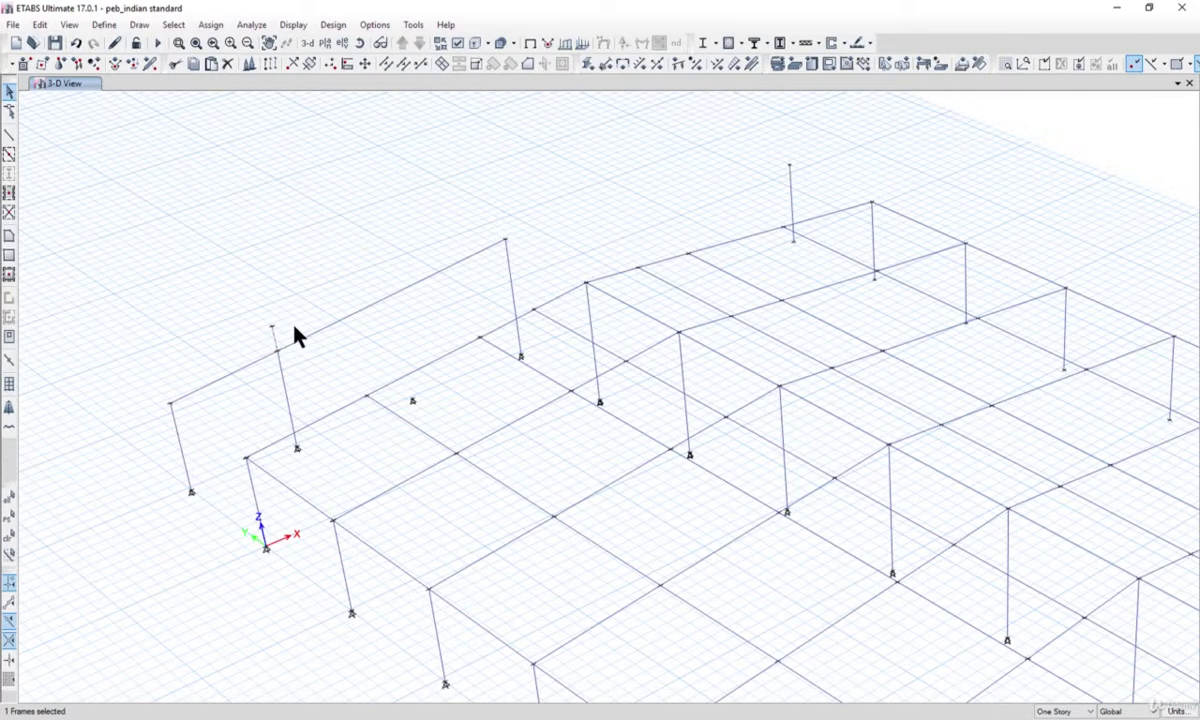
{"action": "key", "text": "Delete"}
{"action": "left_click_drag", "start_coordinate": [282, 335], "coordinate": [237, 312]}
{"action": "key", "text": "Delete"}
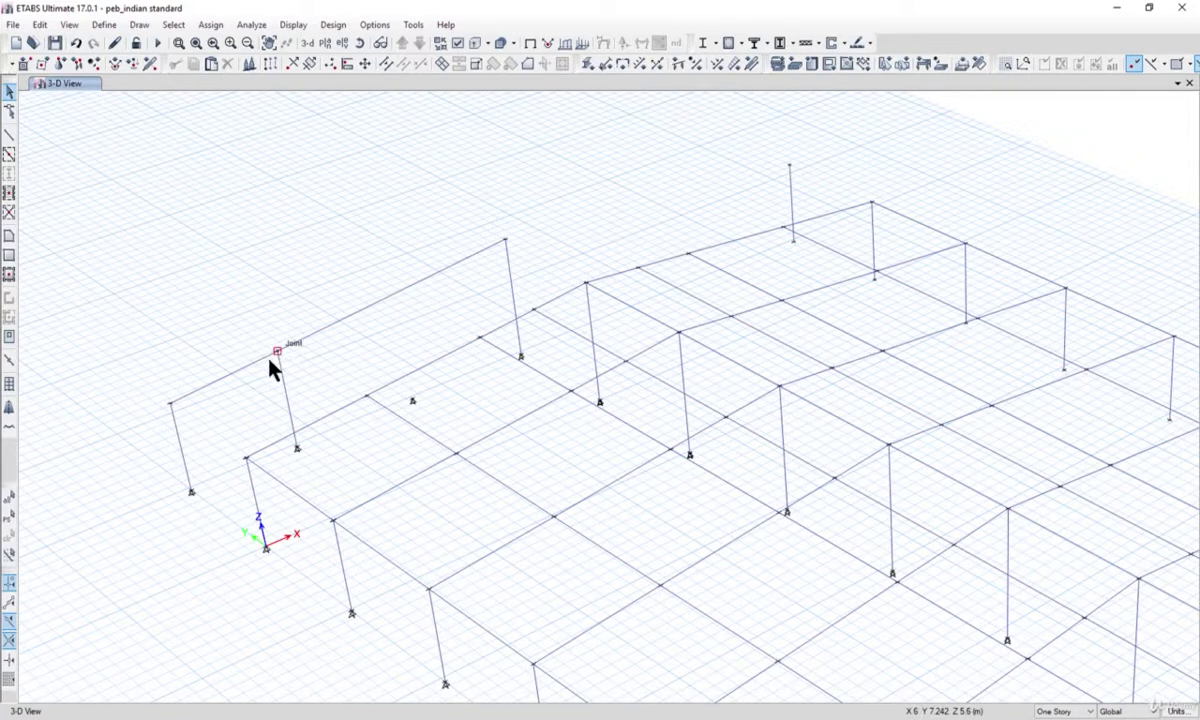
Step: Copy the grid C base joint and paste it vertically above itself, beyond the rafter, using a Delta Z offset
{"action": "left_click", "coordinate": [427, 409]}
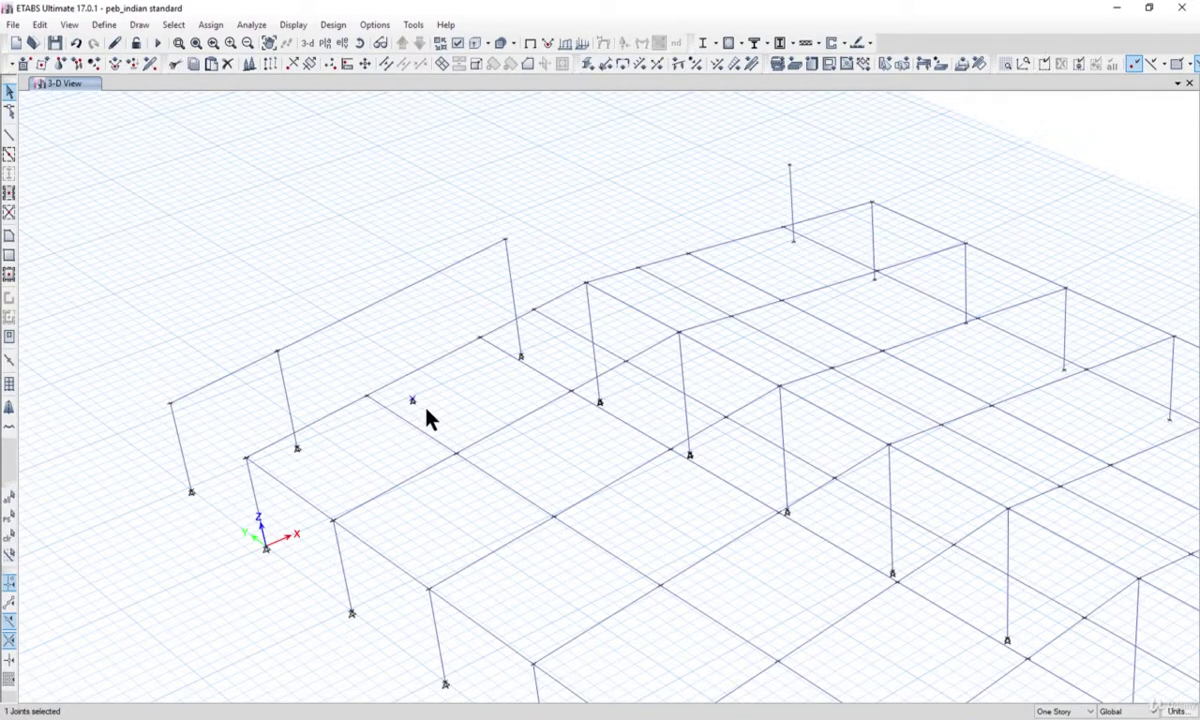
{"action": "key", "text": "ctrl+c"}
{"action": "key", "text": "ctrl+v"}
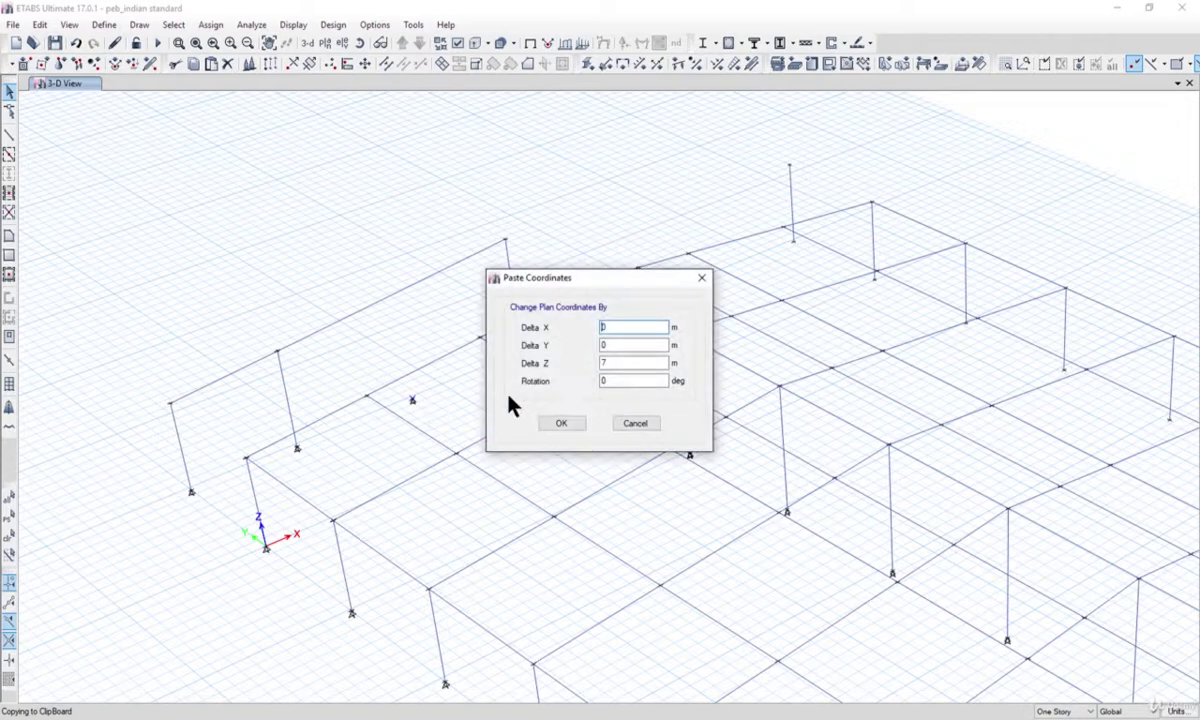
{"action": "double_click", "coordinate": [619, 363]}
{"action": "left_click", "coordinate": [562, 425]}
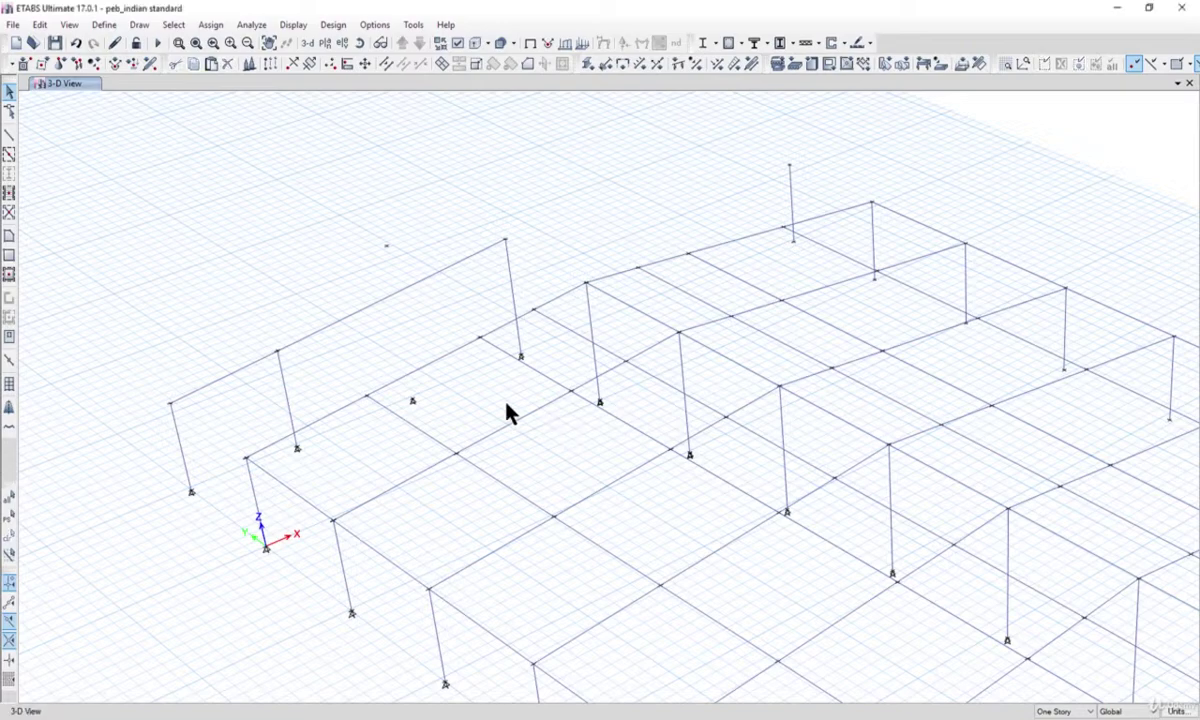
Step: Draw a col_350depth column at grid C from its base joint to the copied joint above the rafter
{"action": "left_click", "coordinate": [139, 24]}
{"action": "mouse_move", "coordinate": [200, 102]}
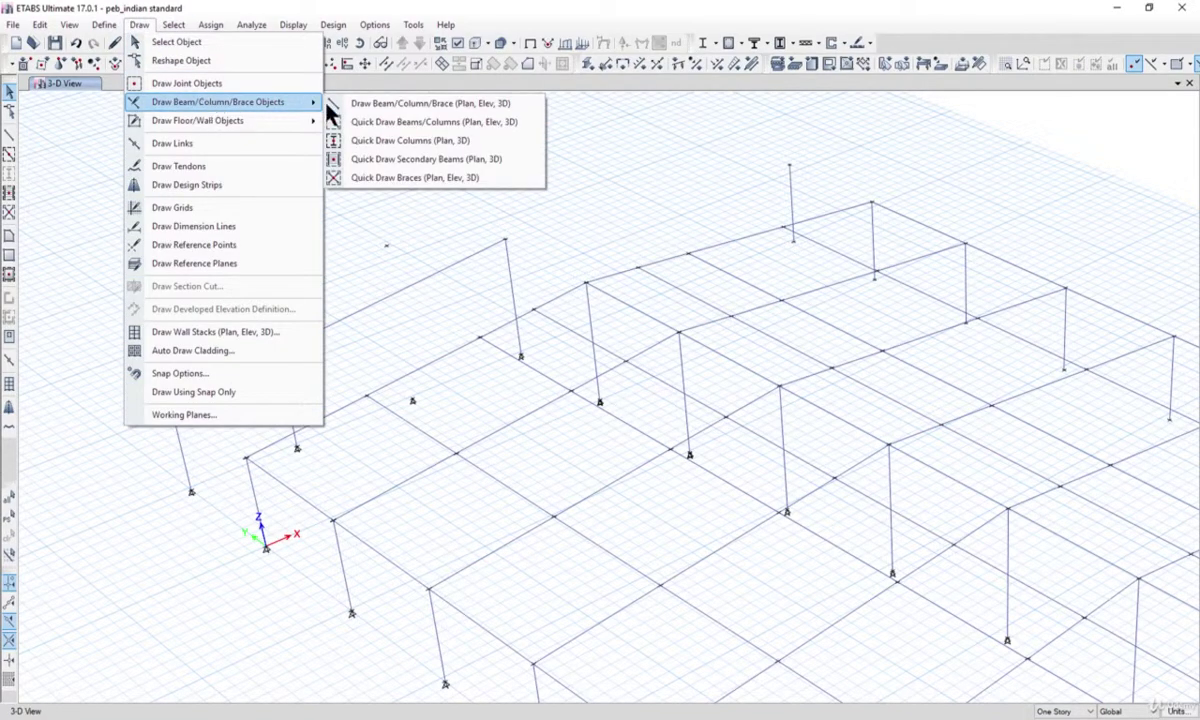
{"action": "left_click", "coordinate": [418, 122]}
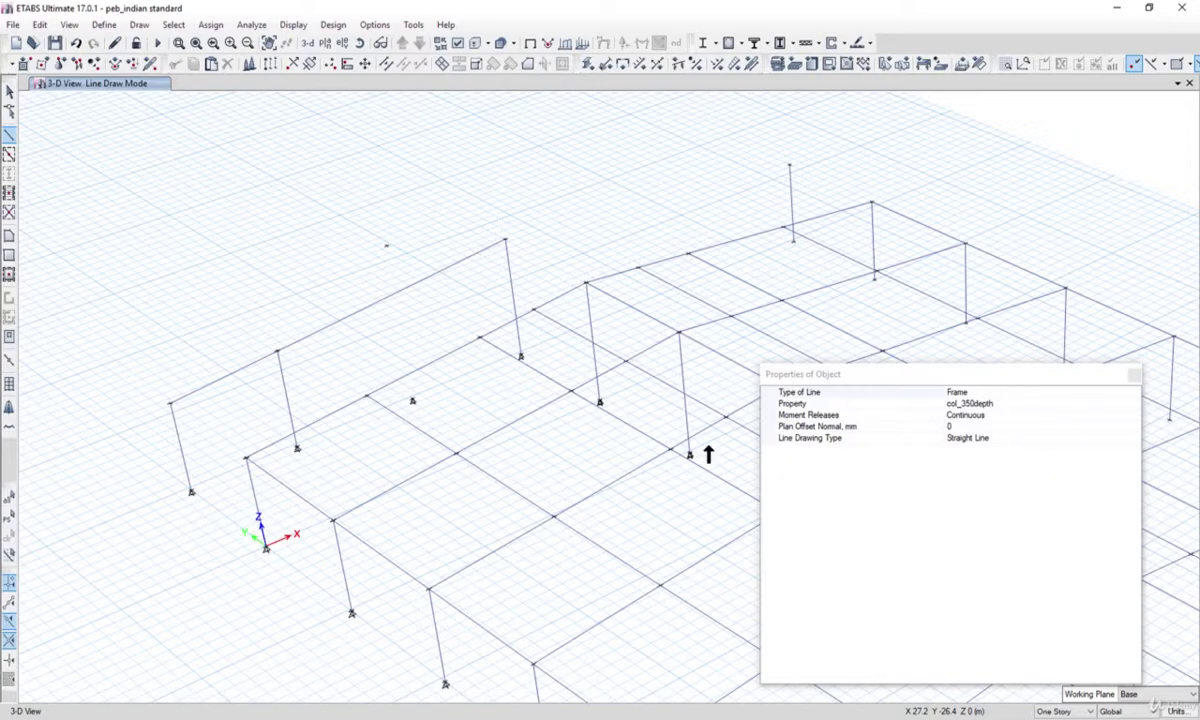
{"action": "left_click", "coordinate": [412, 400]}
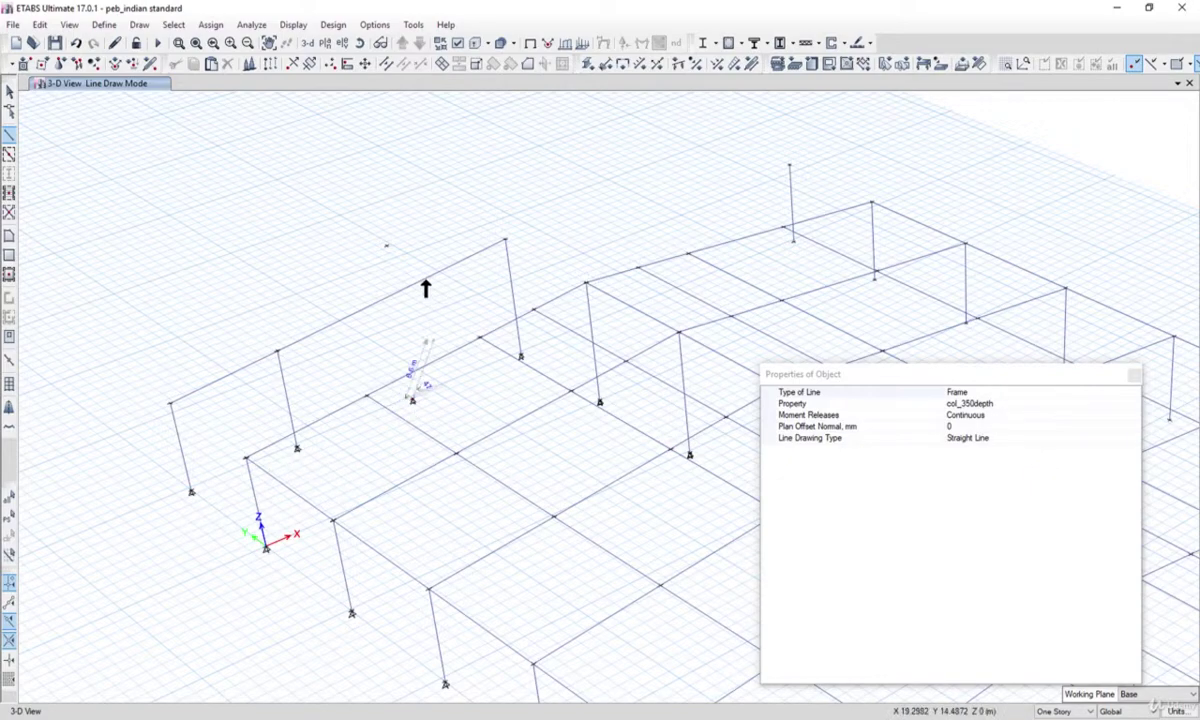
{"action": "left_click", "coordinate": [388, 245]}
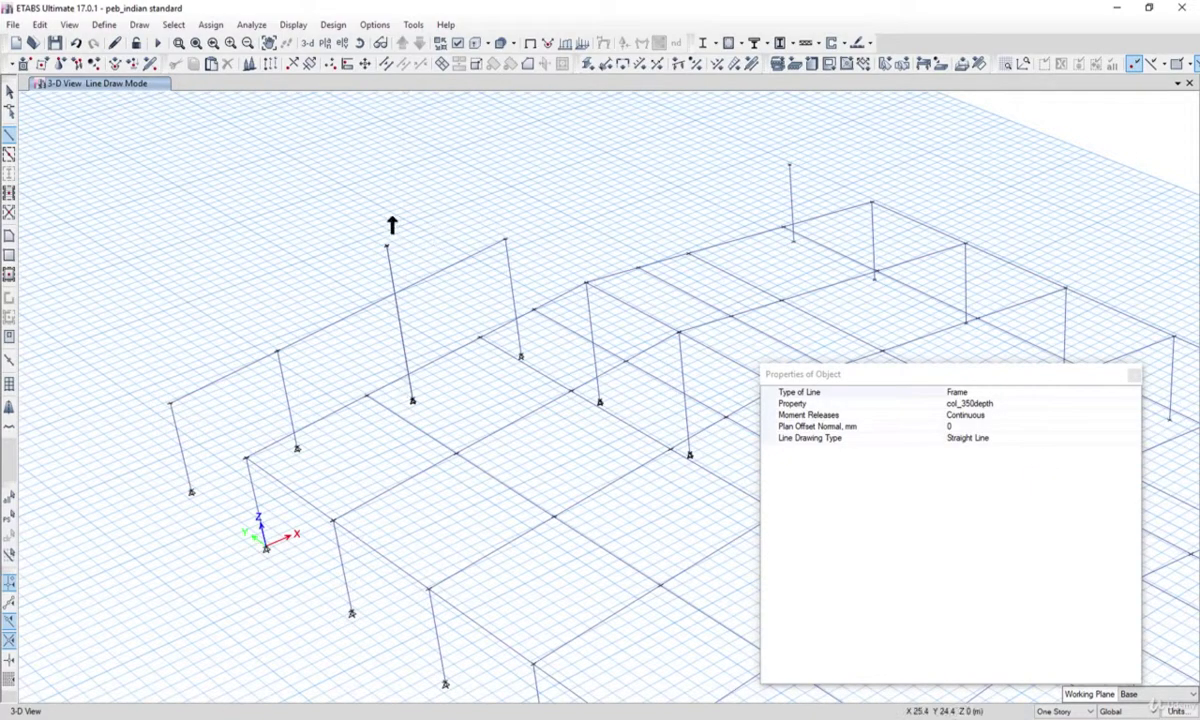
{"action": "left_click", "coordinate": [10, 91]}
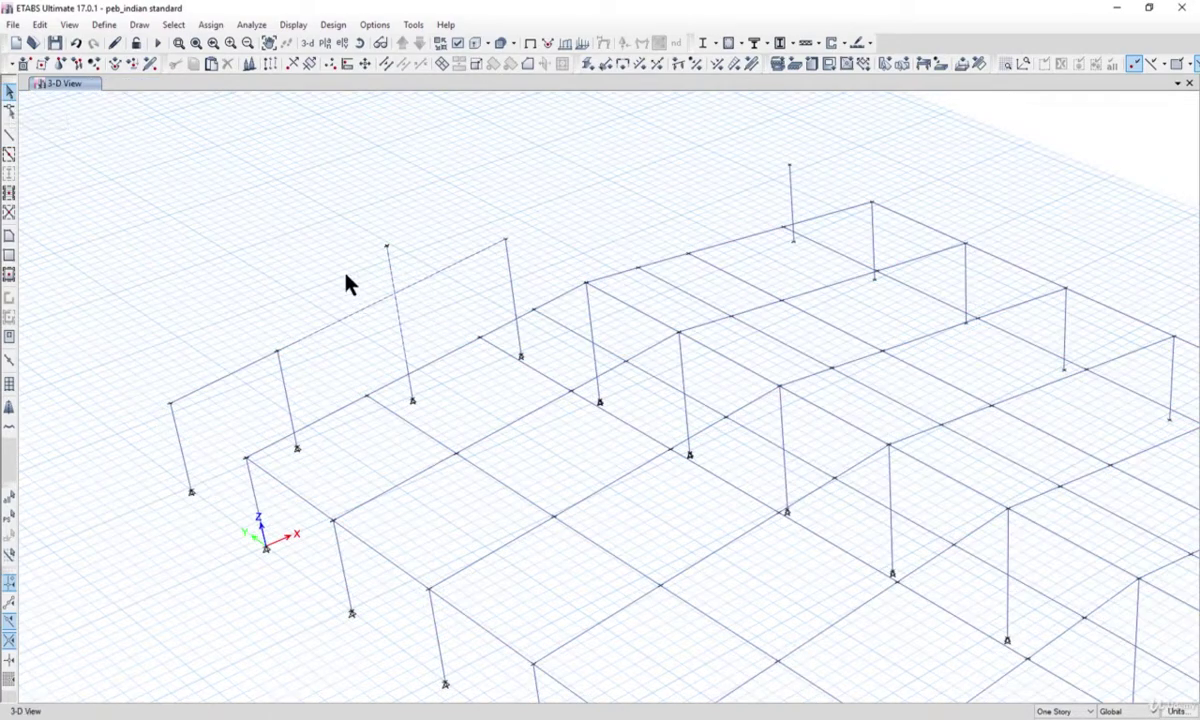
Step: Divide the grid C column and the rafter it crosses by breaking them at intersections with selected frames and joints
{"action": "left_click", "coordinate": [40, 24]}
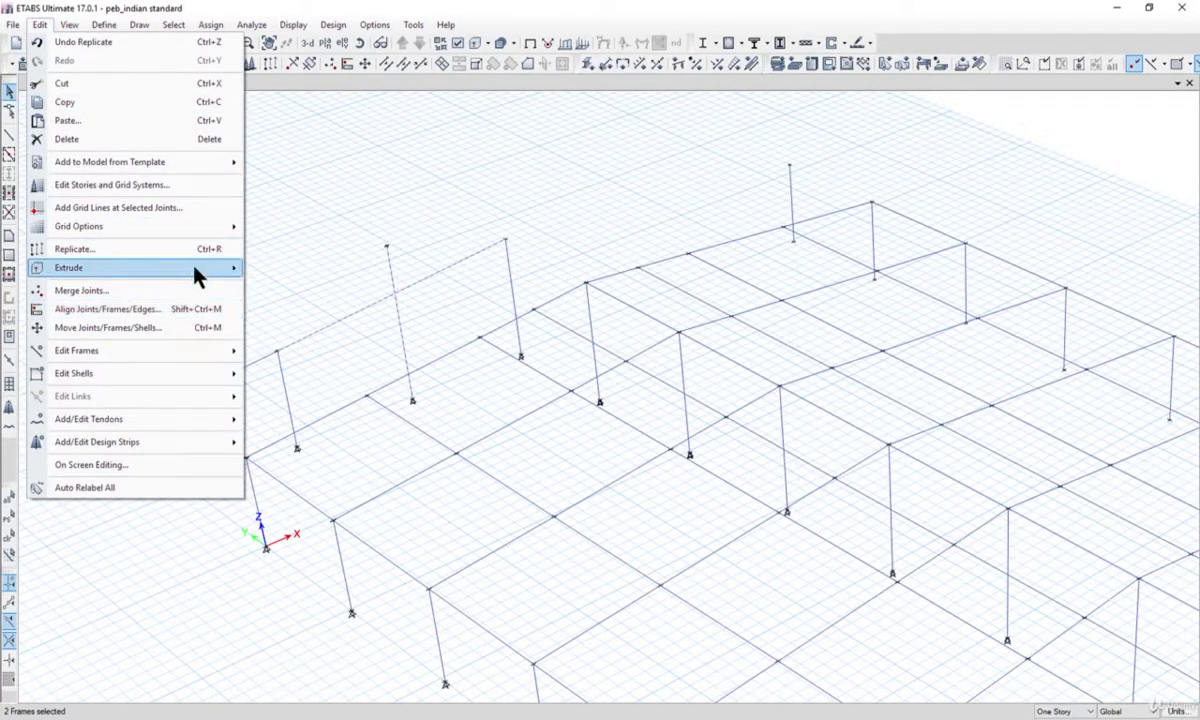
{"action": "mouse_move", "coordinate": [206, 352]}
{"action": "left_click", "coordinate": [302, 352]}
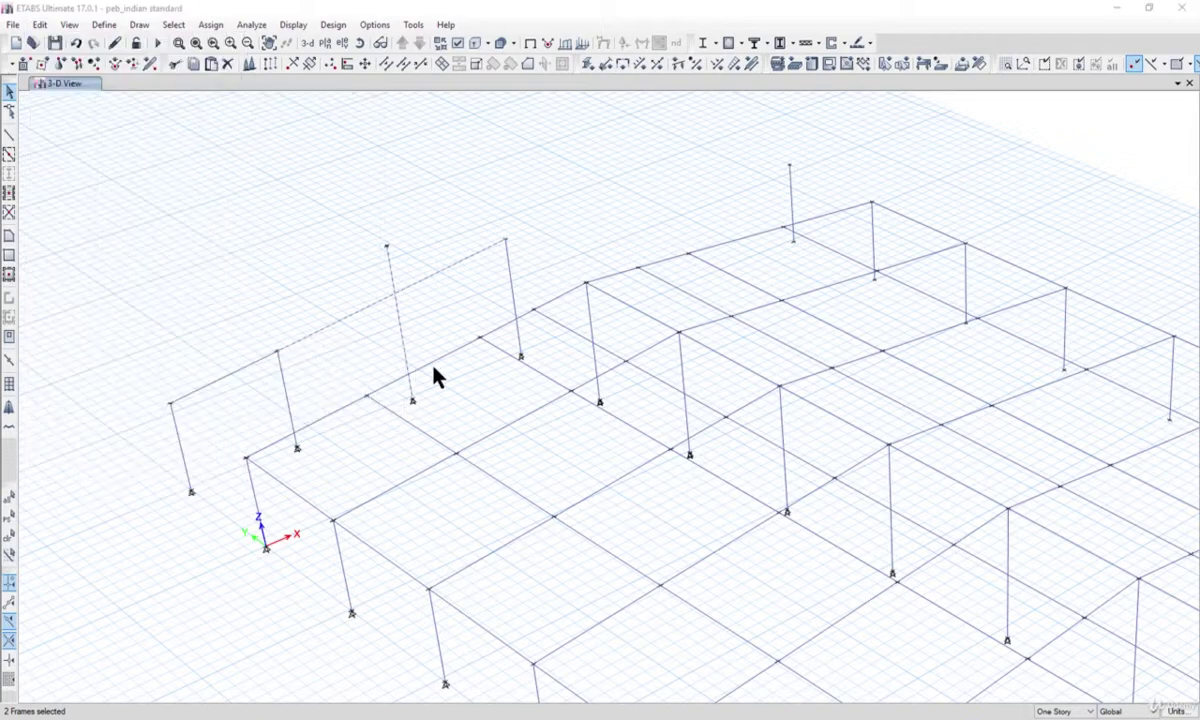
{"action": "left_click", "coordinate": [872, 437]}
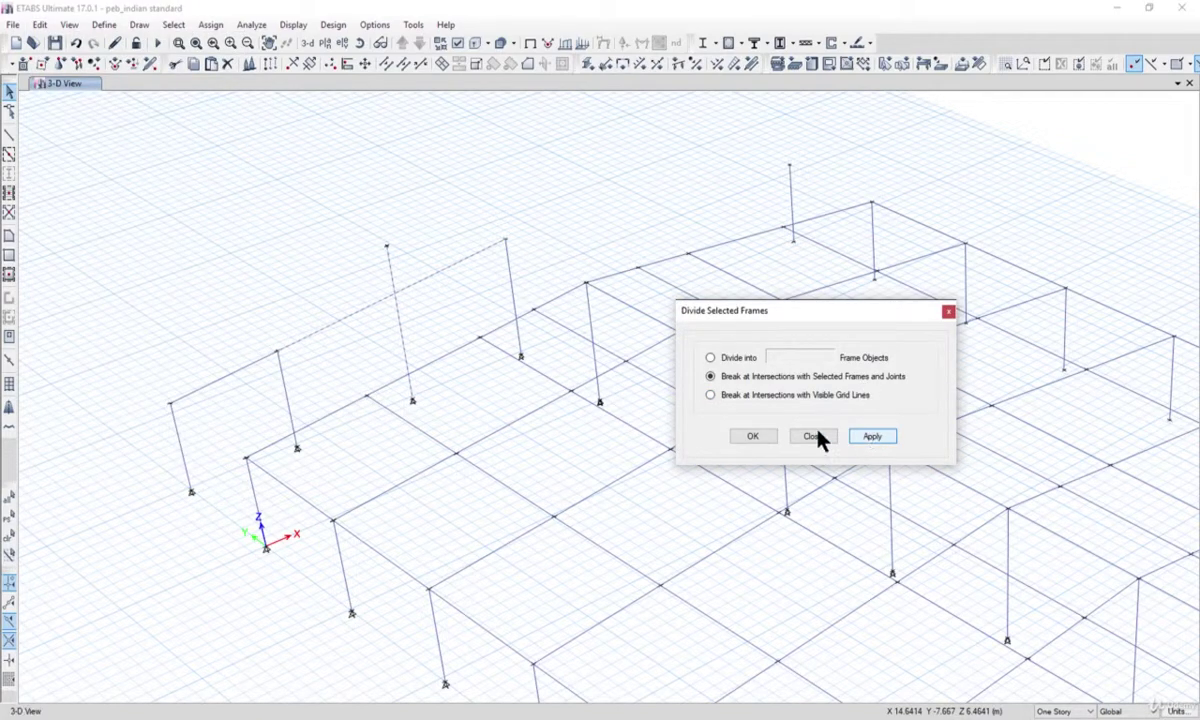
{"action": "left_click", "coordinate": [754, 438]}
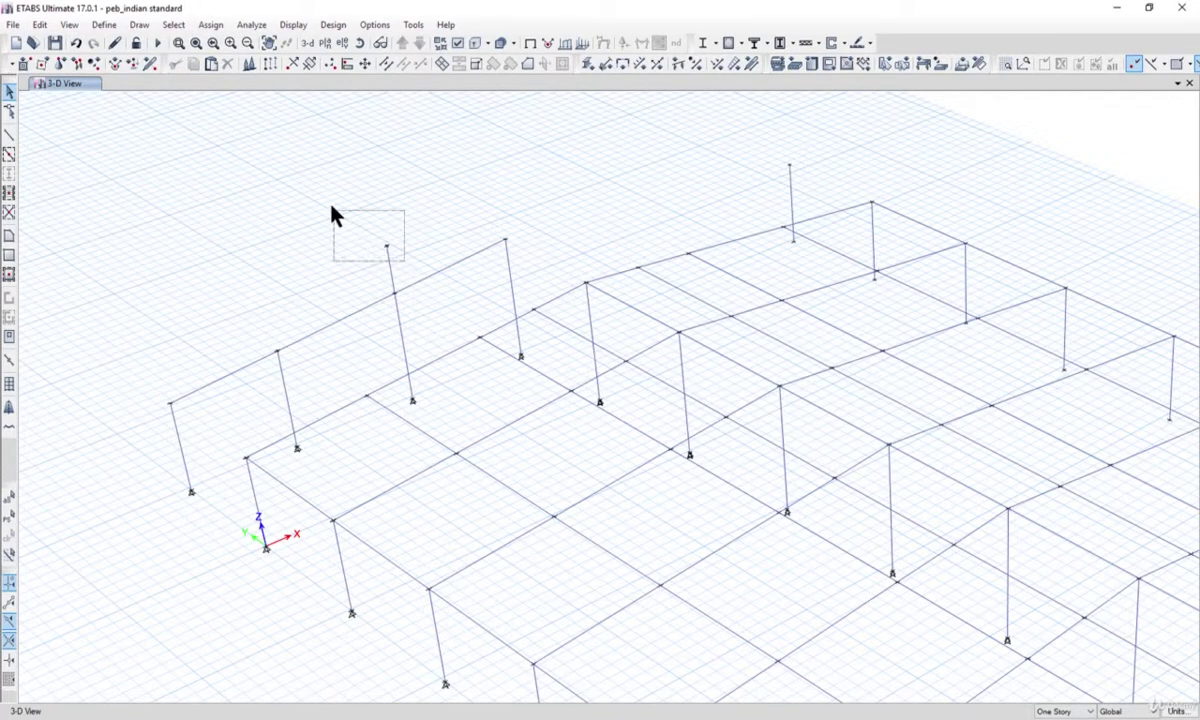
Step: Delete the part of the grid C column that projects above the rafter, together with its top joint
{"action": "left_click_drag", "start_coordinate": [334, 214], "coordinate": [334, 214]}
{"action": "key", "text": "Delete"}
{"action": "left_click_drag", "start_coordinate": [429, 340], "coordinate": [335, 236]}
Step: Delete the isolated column and its top joint at the end frame's opposite eave
{"action": "middle_click_drag", "start_coordinate": [589, 316], "coordinate": [407, 358]}
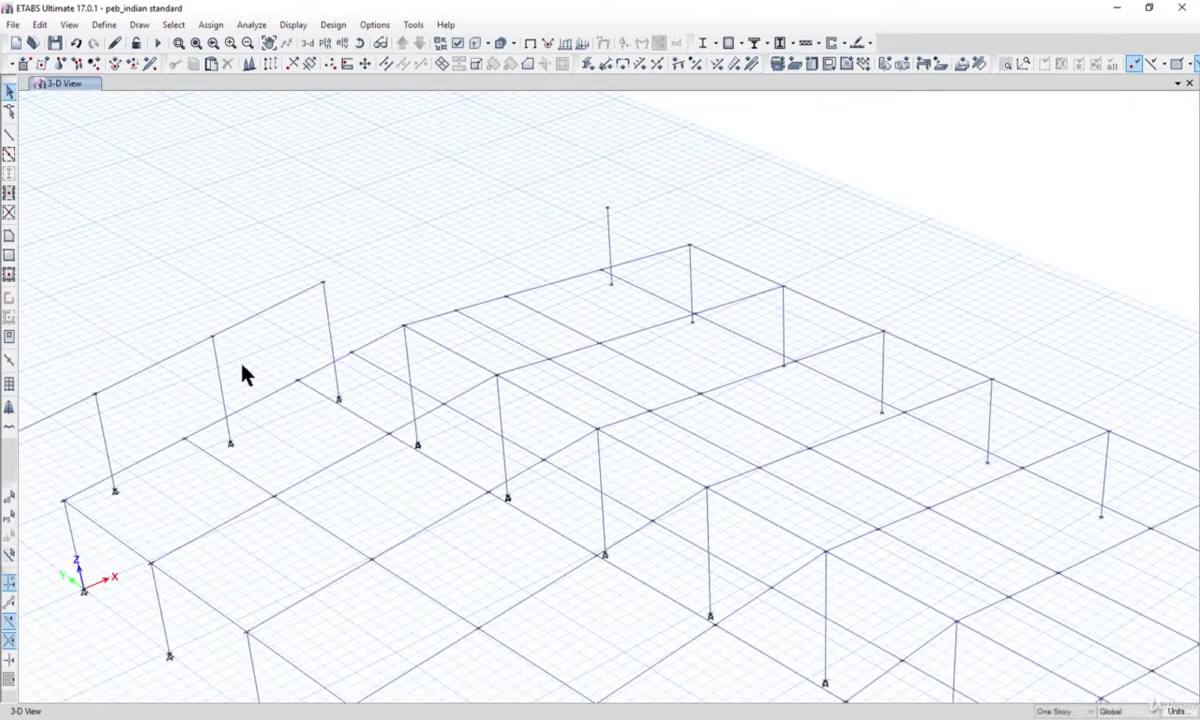
{"action": "left_click_drag", "start_coordinate": [642, 233], "coordinate": [599, 216]}
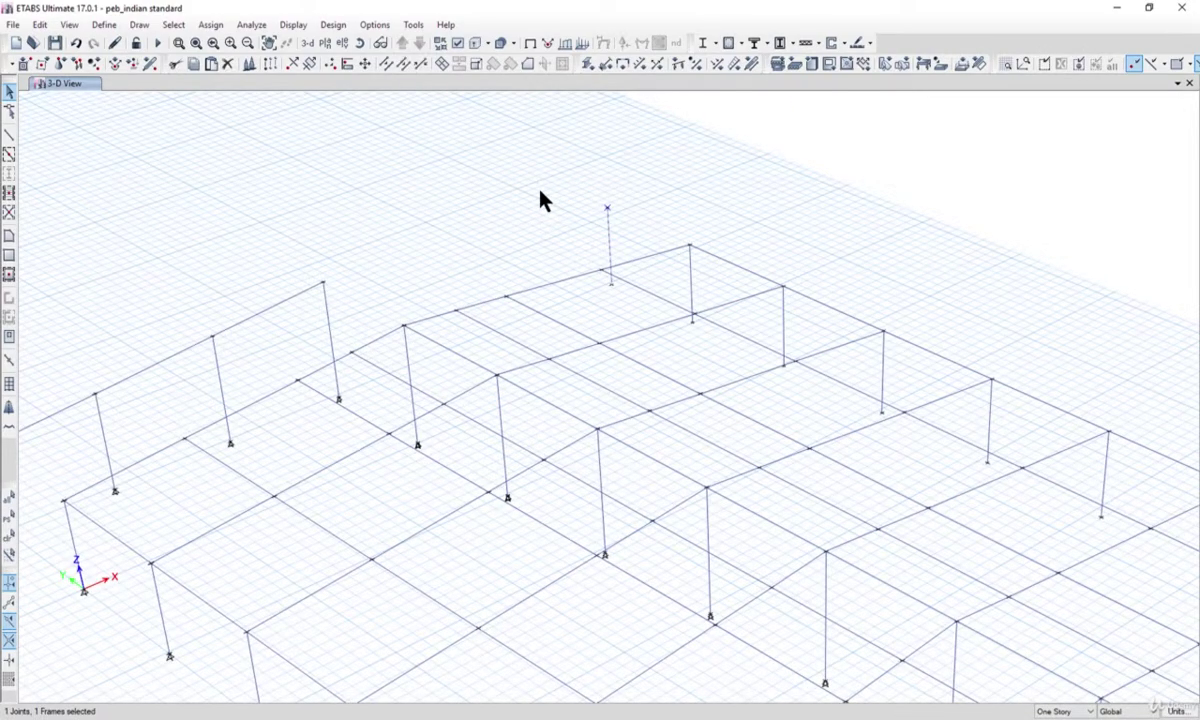
{"action": "key", "text": "Delete"}
Step: Replicate the selected half of the gable end frame radially by 180 degrees about its ridge joint at X 20, Y 7.242 m
{"action": "middle_click_drag", "start_coordinate": [530, 241], "coordinate": [627, 241]}
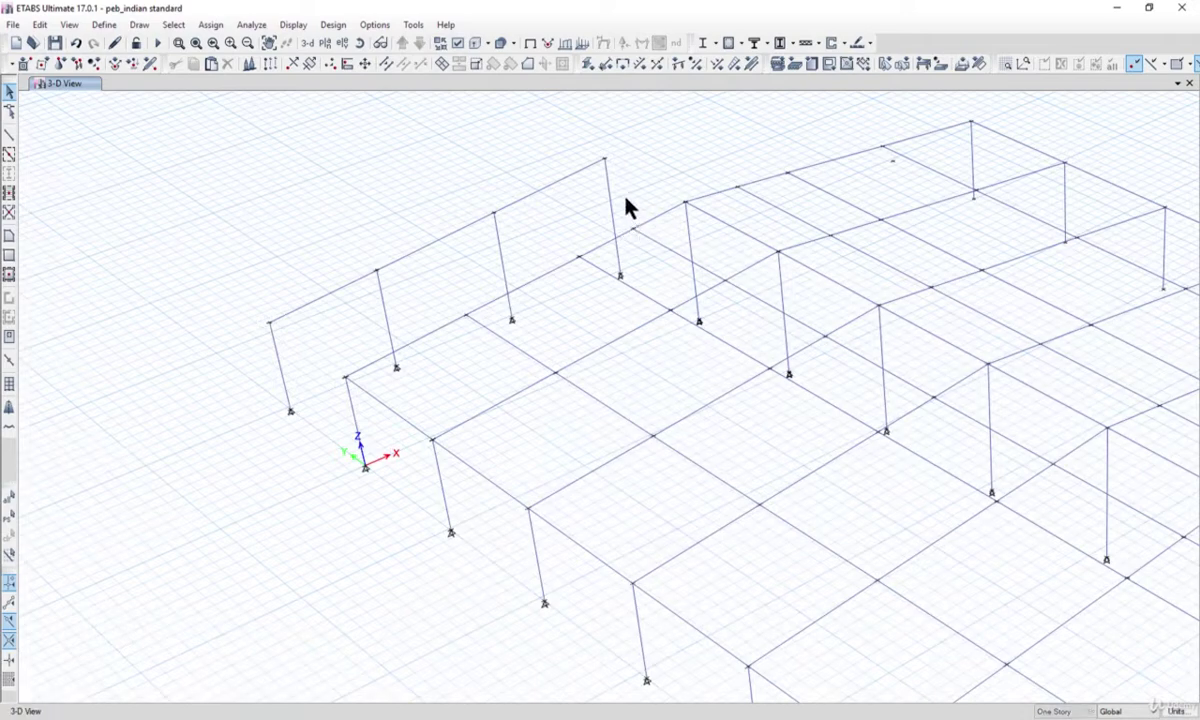
{"action": "left_click_drag", "start_coordinate": [624, 193], "coordinate": [428, 134]}
{"action": "left_click_drag", "start_coordinate": [517, 260], "coordinate": [419, 190]}
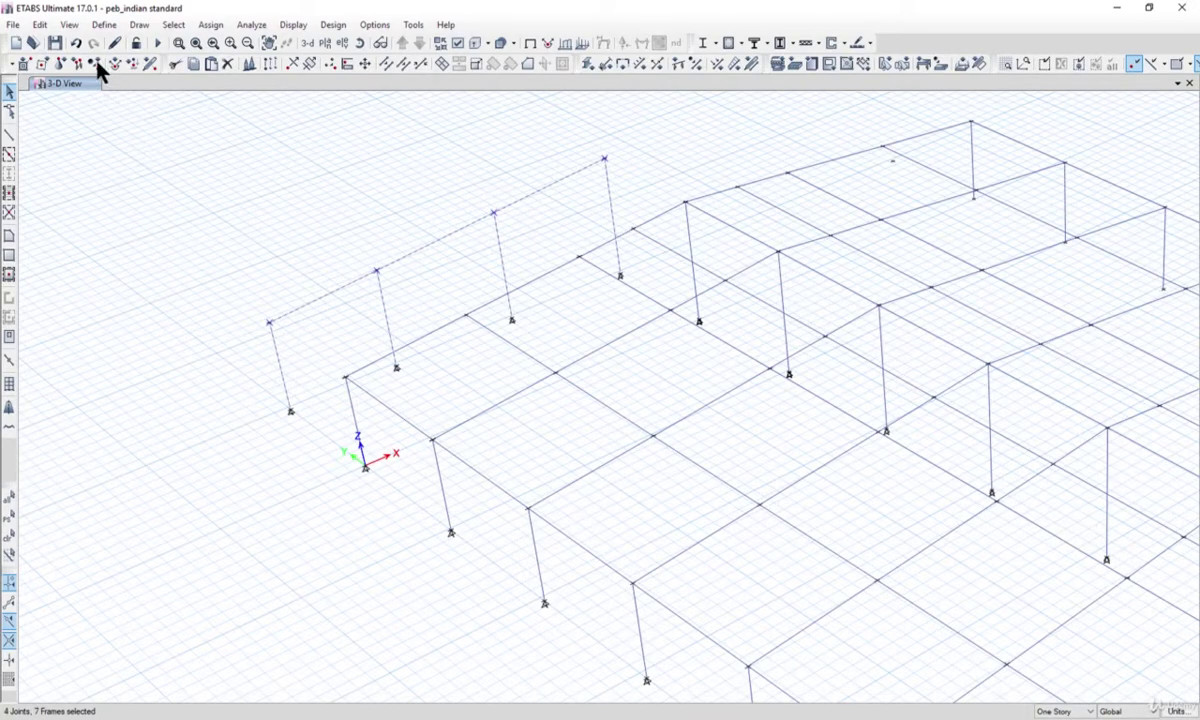
{"action": "left_click", "coordinate": [40, 24]}
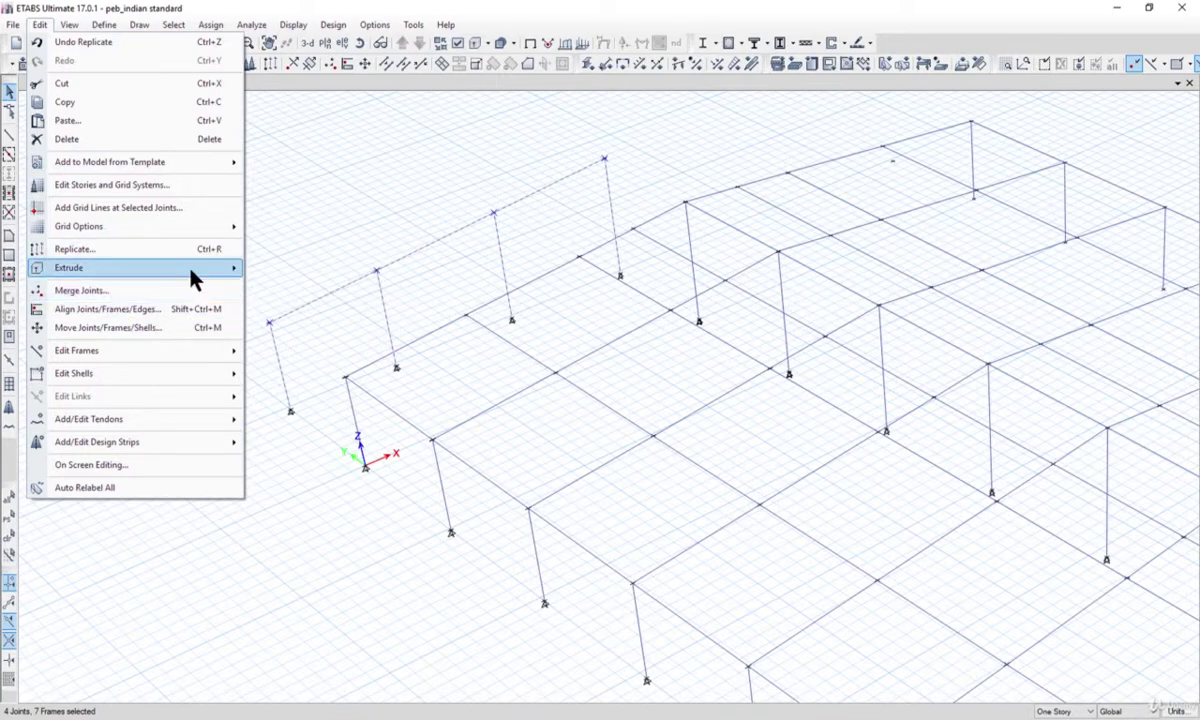
{"action": "left_click", "coordinate": [190, 250]}
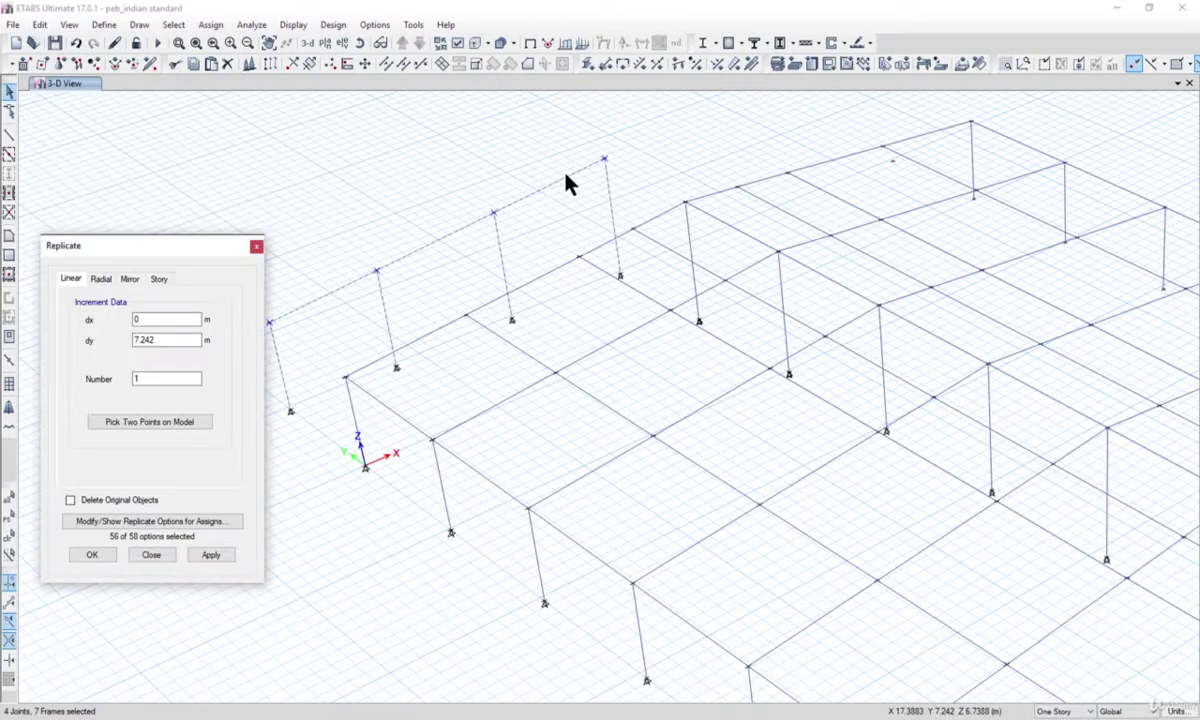
{"action": "left_click", "coordinate": [101, 279]}
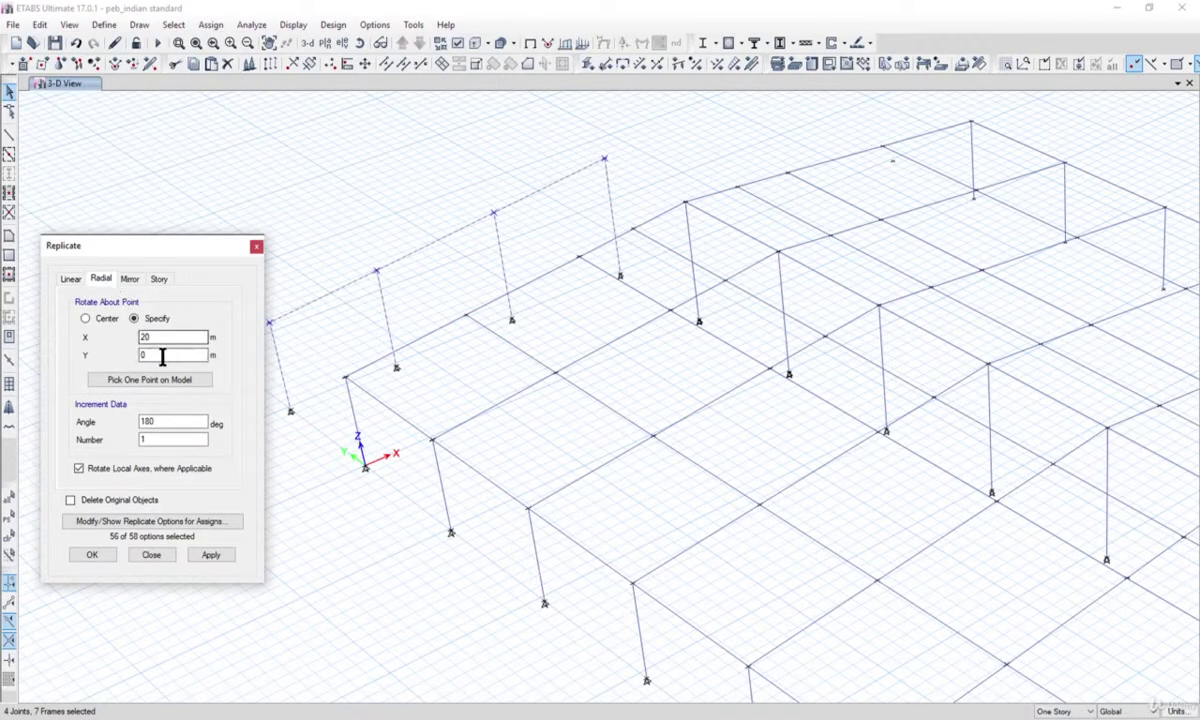
{"action": "left_click", "coordinate": [161, 381]}
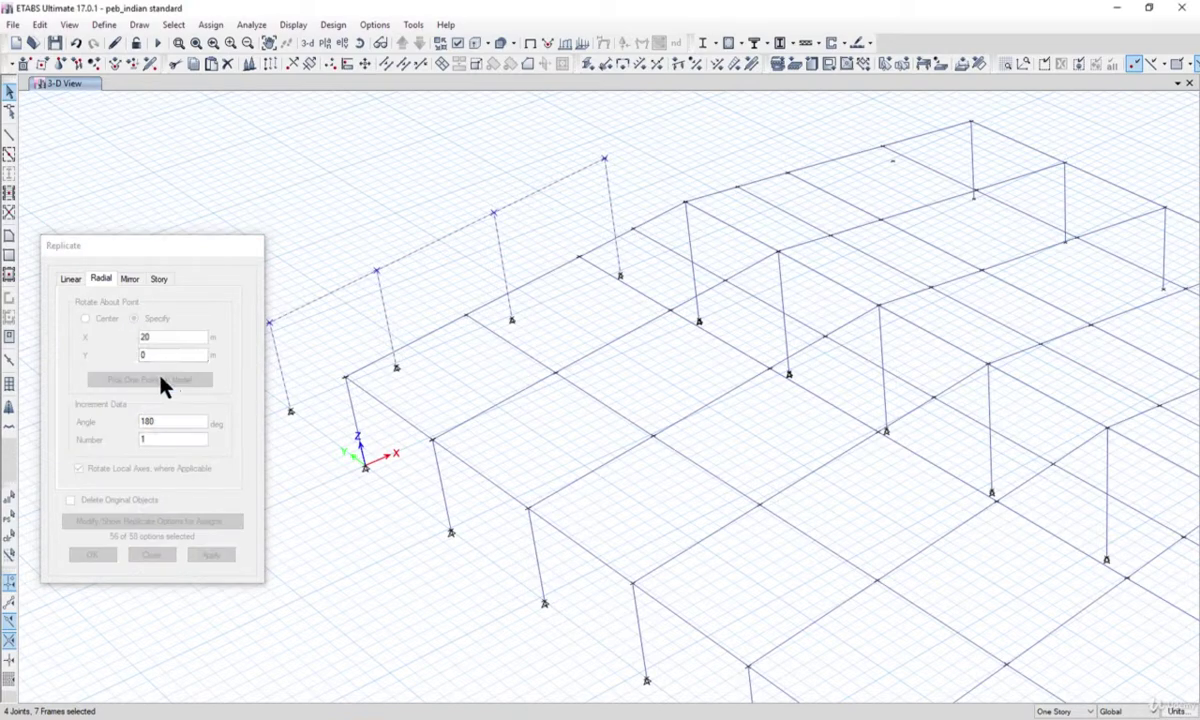
{"action": "left_click", "coordinate": [604, 158]}
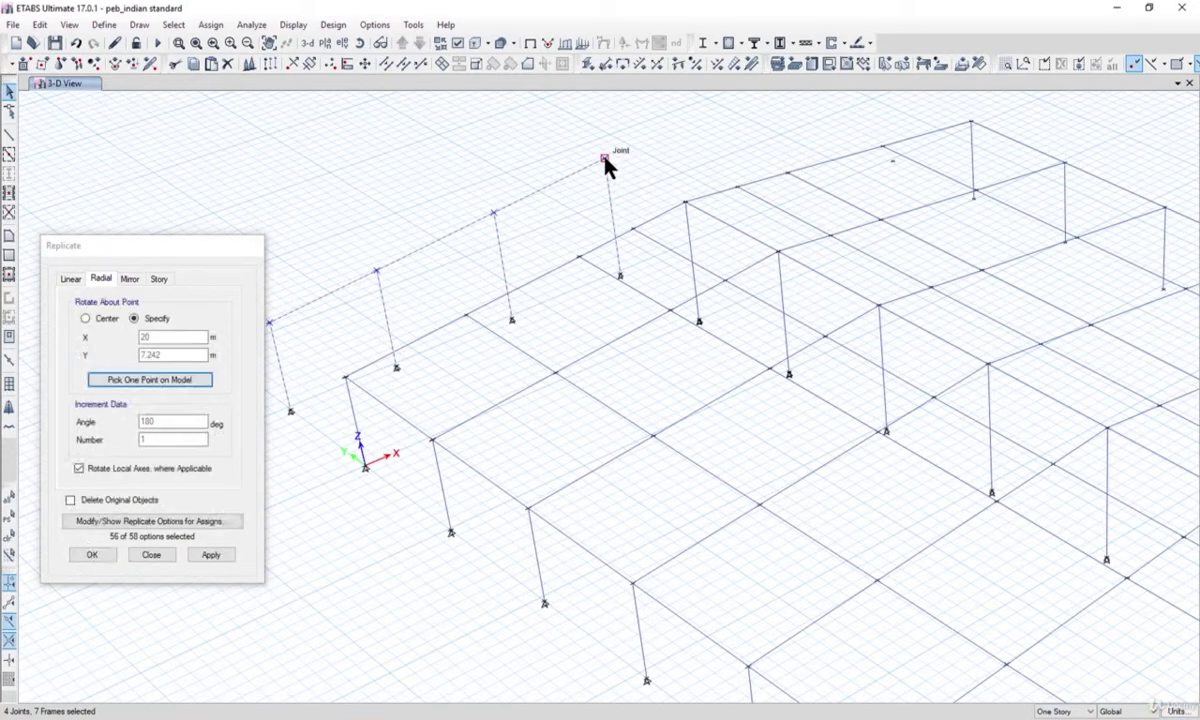
{"action": "left_click", "coordinate": [212, 556]}
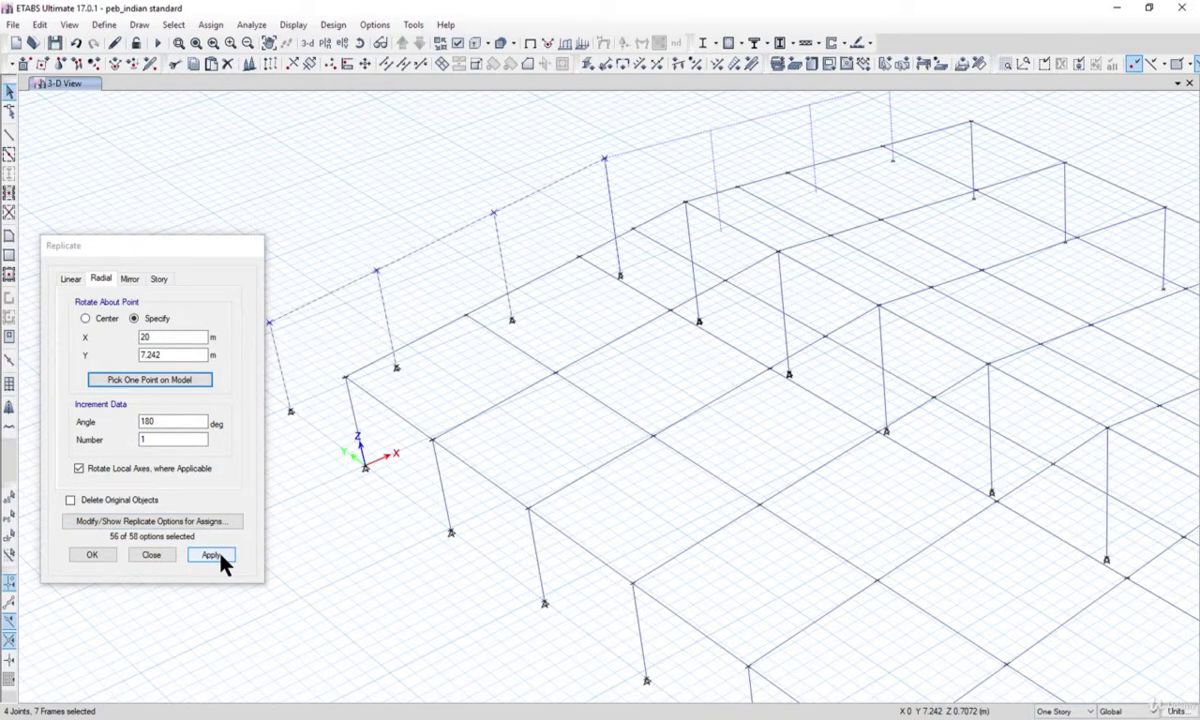
{"action": "left_click", "coordinate": [91, 555]}
Step: Inspect the whole model with its completed end frame, and check the bay spacings along grids 1 to 13 in the PEB shed drawing PDF
{"action": "scroll", "coordinate": [646, 495], "scroll_direction": "down", "scroll_amount": 5}
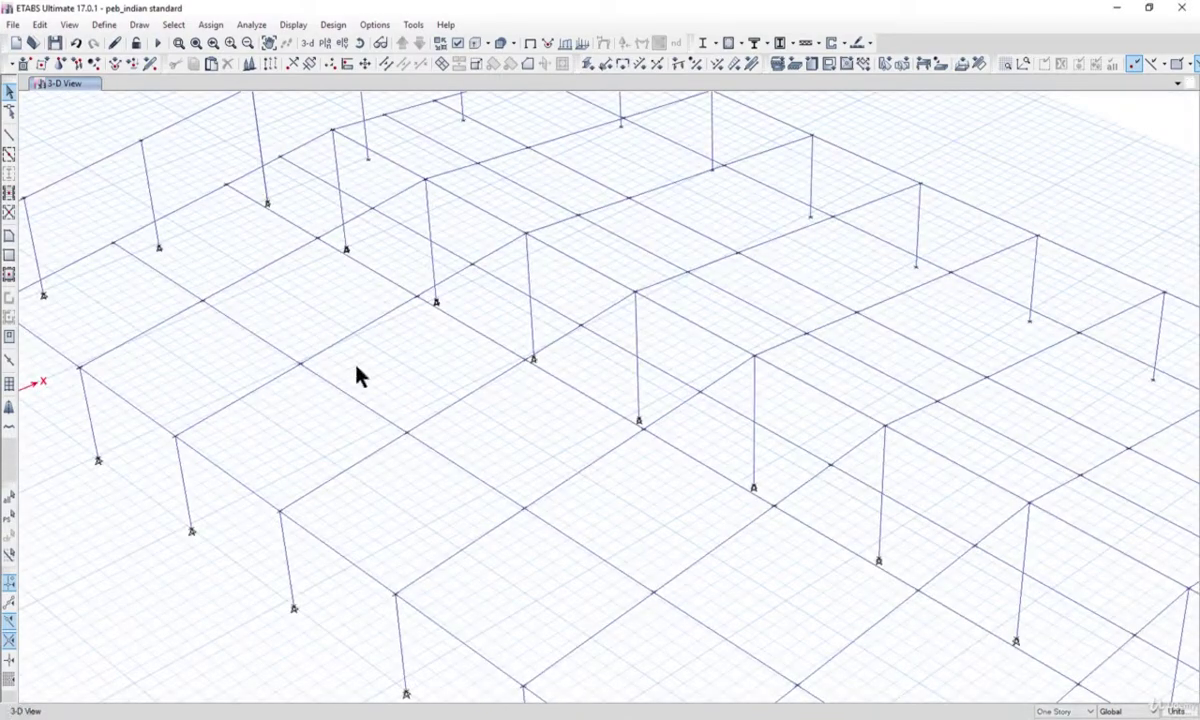
{"action": "scroll", "coordinate": [378, 325], "scroll_direction": "down", "scroll_amount": 4}
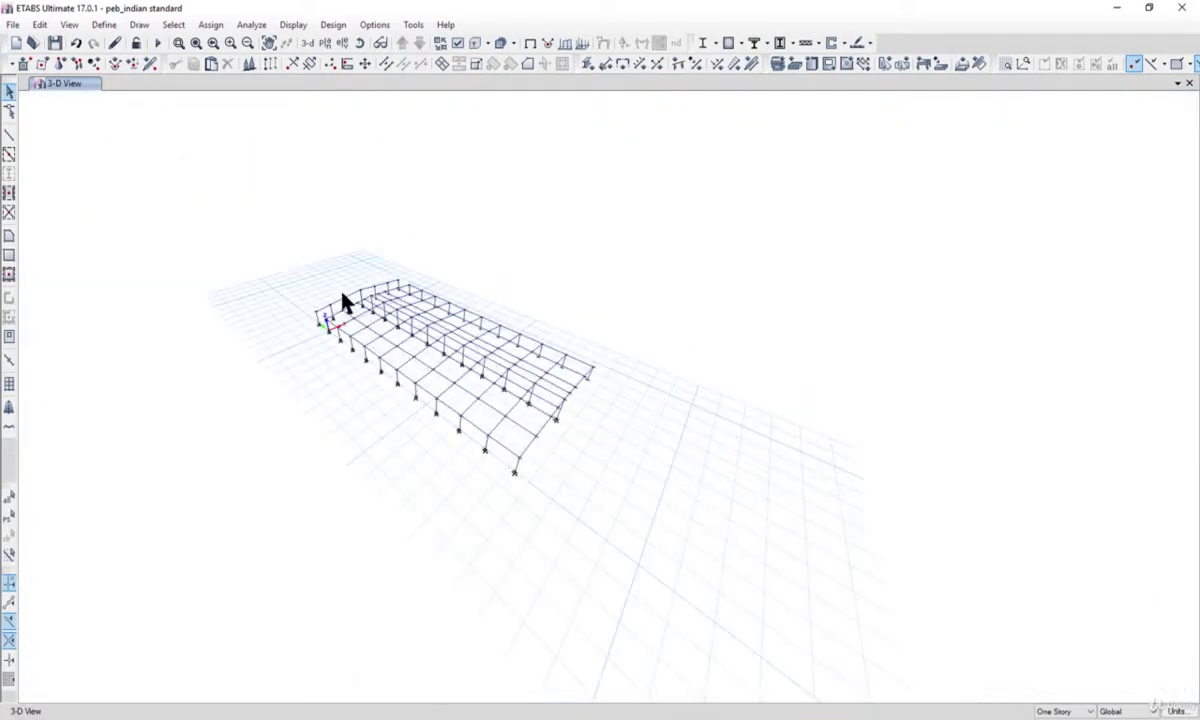
{"action": "scroll", "coordinate": [360, 315], "scroll_direction": "up", "scroll_amount": 3}
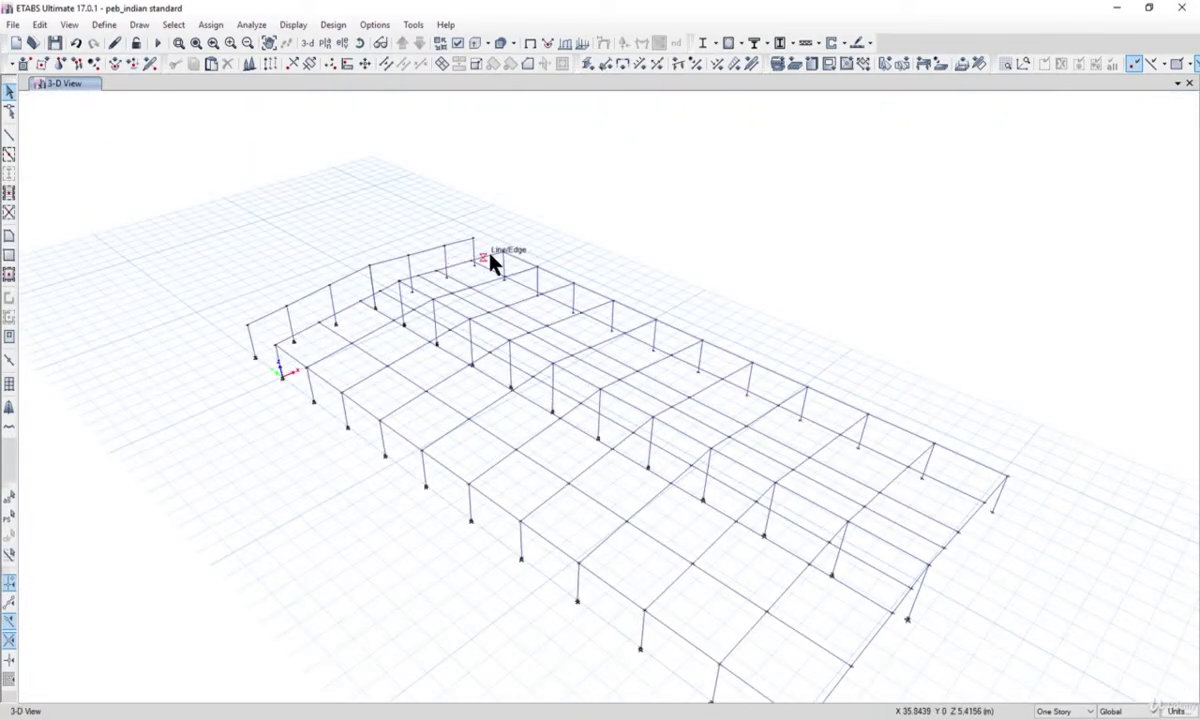
{"action": "middle_click_drag", "start_coordinate": [822, 480], "coordinate": [672, 418]}
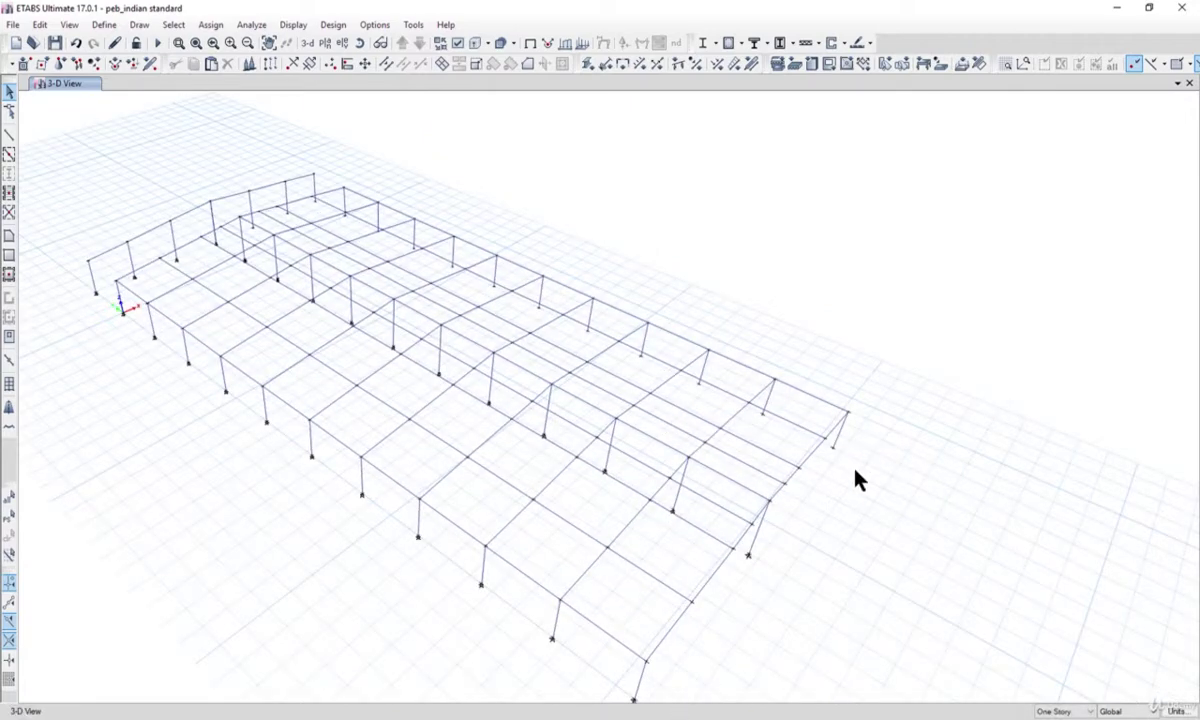
{"action": "middle_click_drag", "start_coordinate": [723, 611], "coordinate": [745, 546]}
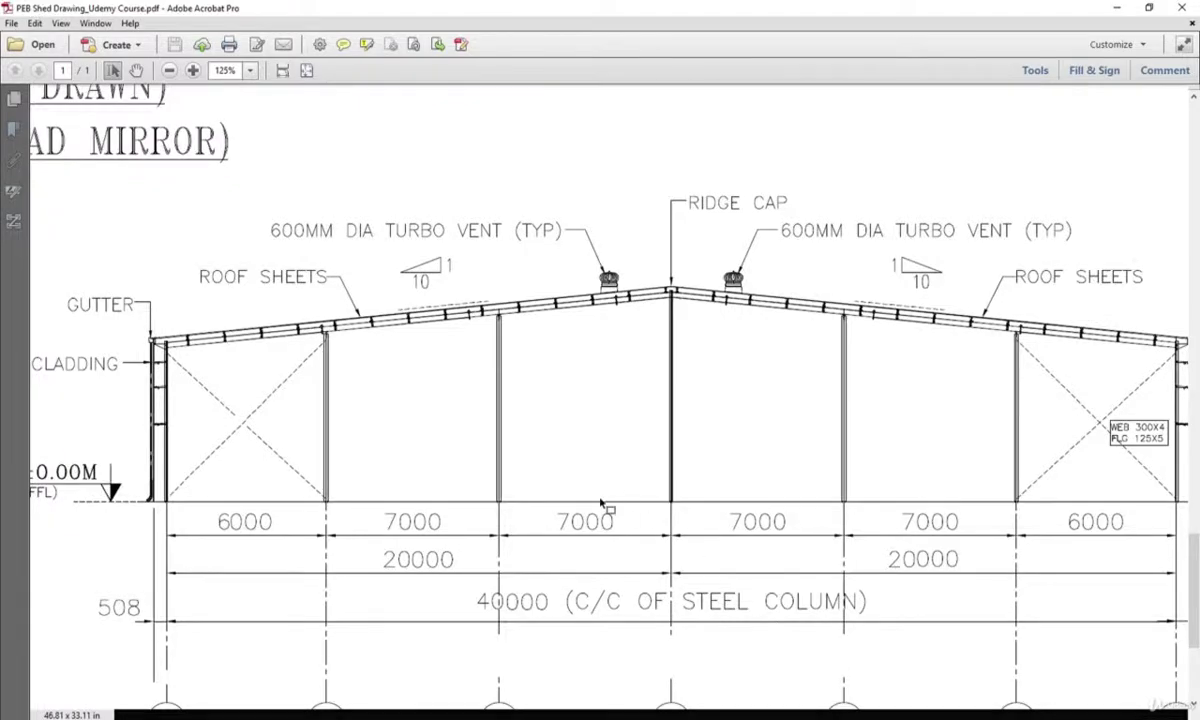
{"action": "scroll", "coordinate": [607, 484], "scroll_direction": "down", "scroll_amount": 2, "text": "ctrl"}
{"action": "scroll", "coordinate": [607, 484], "scroll_direction": "down", "scroll_amount": 4, "text": "ctrl"}
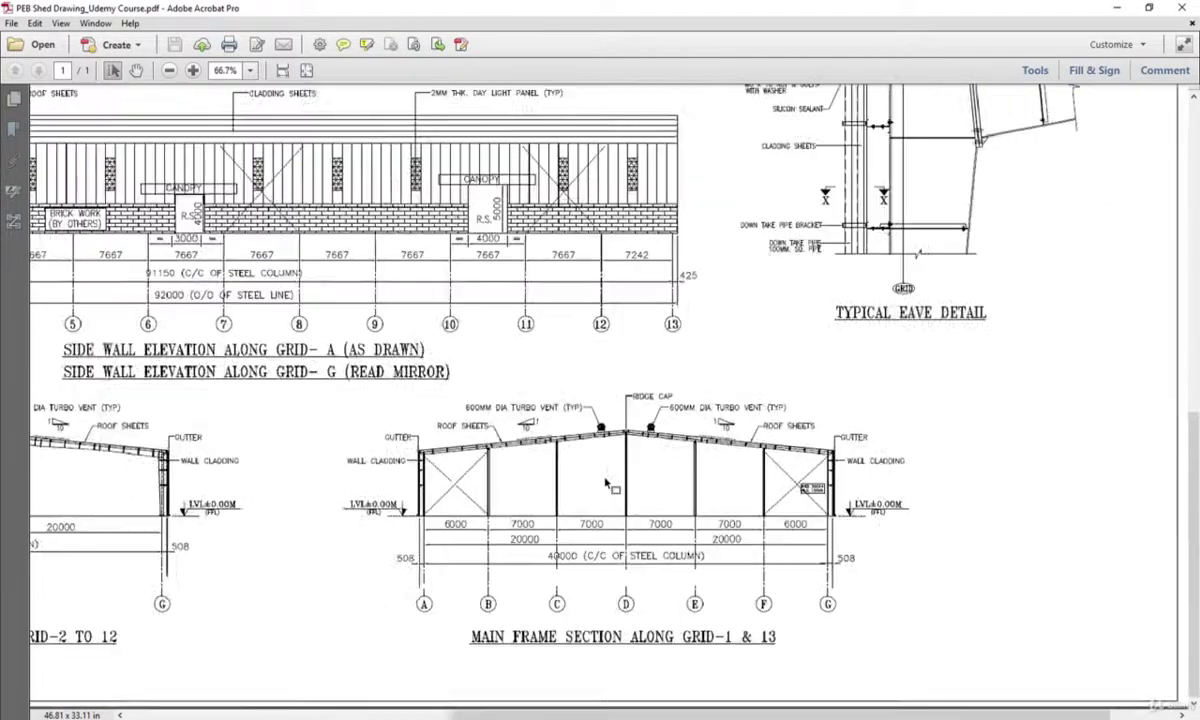
{"action": "scroll", "coordinate": [367, 530], "scroll_direction": "up", "scroll_amount": 2, "text": "ctrl"}
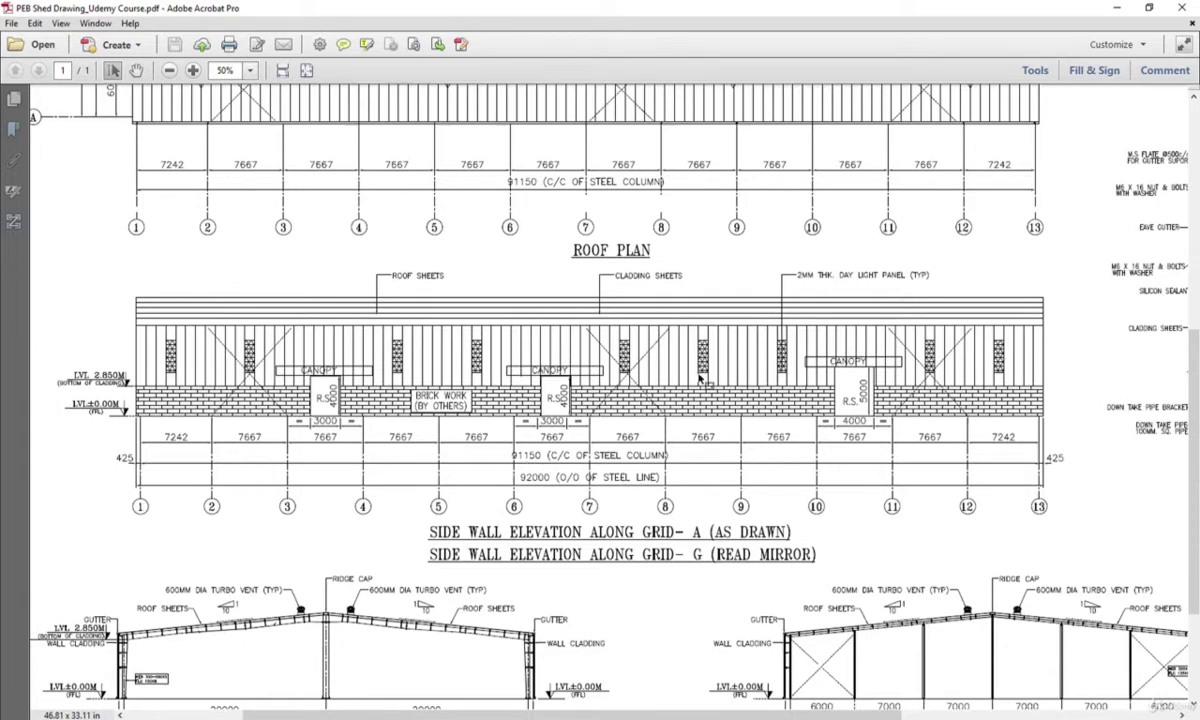
{"action": "left_click", "coordinate": [1120, 8]}
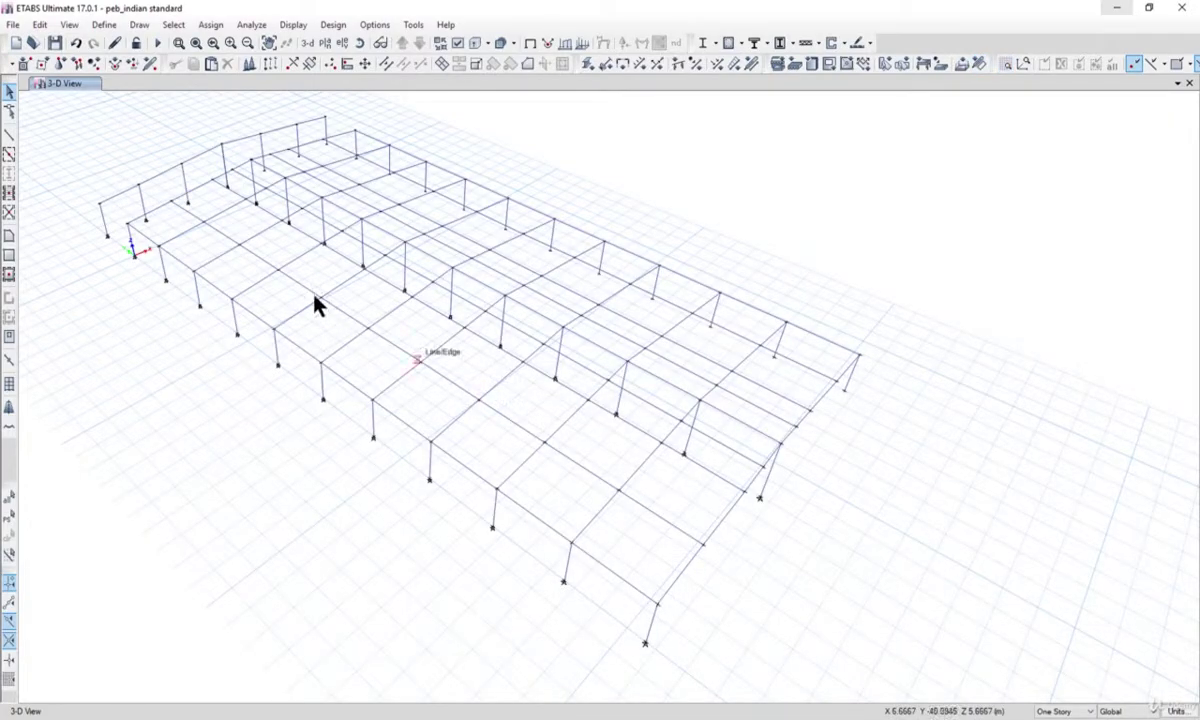
Step: Copy the complete gable end frame and paste it beyond the opposite end of the shed using a Delta Y offset
{"action": "middle_click_drag", "start_coordinate": [739, 284], "coordinate": [636, 432], "text": "shift"}
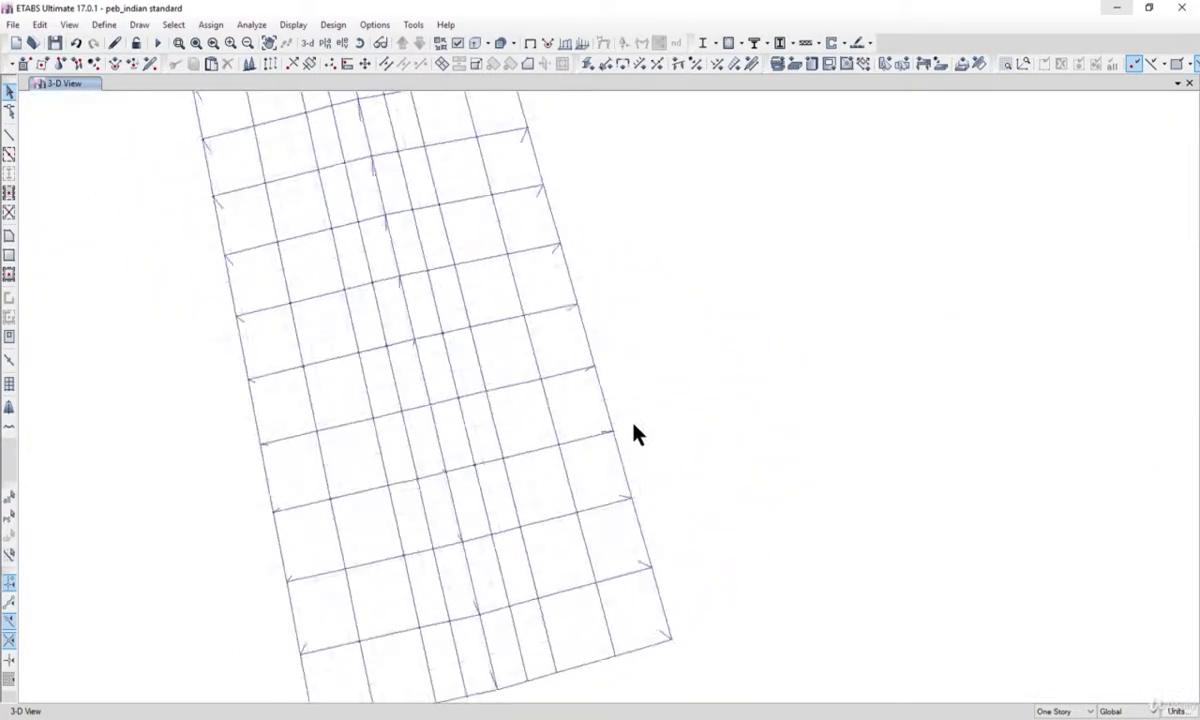
{"action": "middle_click_drag", "start_coordinate": [536, 268], "coordinate": [763, 469], "text": "shift"}
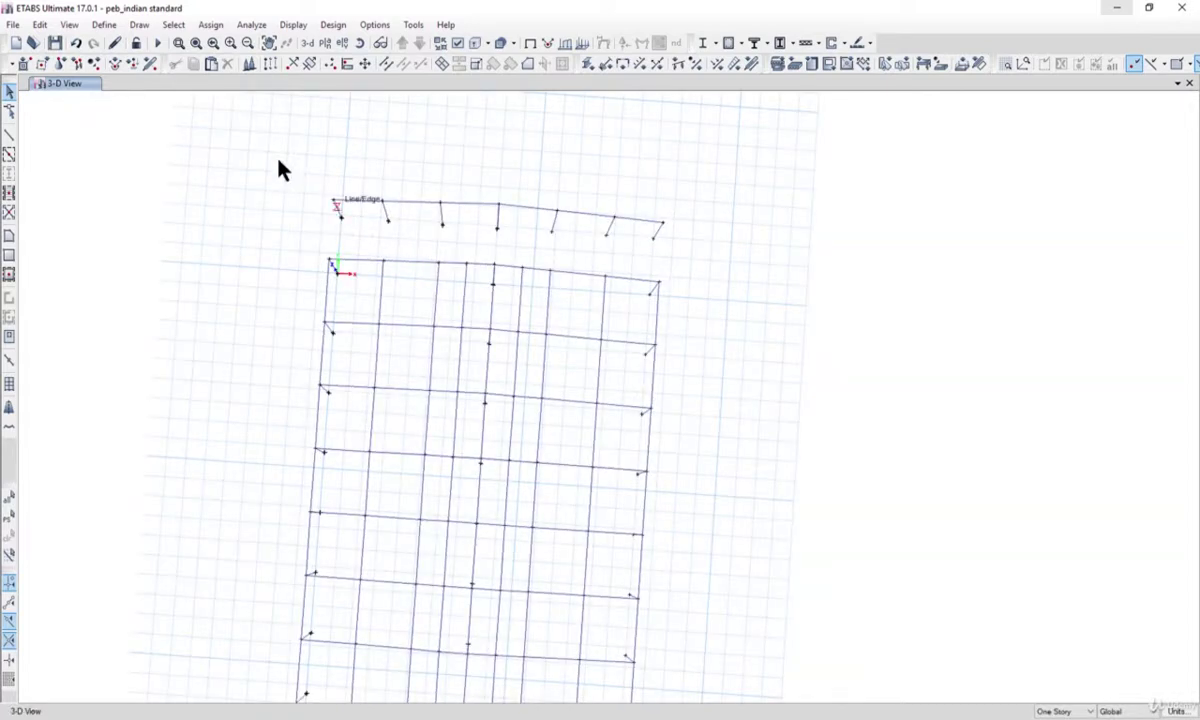
{"action": "left_click_drag", "start_coordinate": [275, 157], "coordinate": [726, 257]}
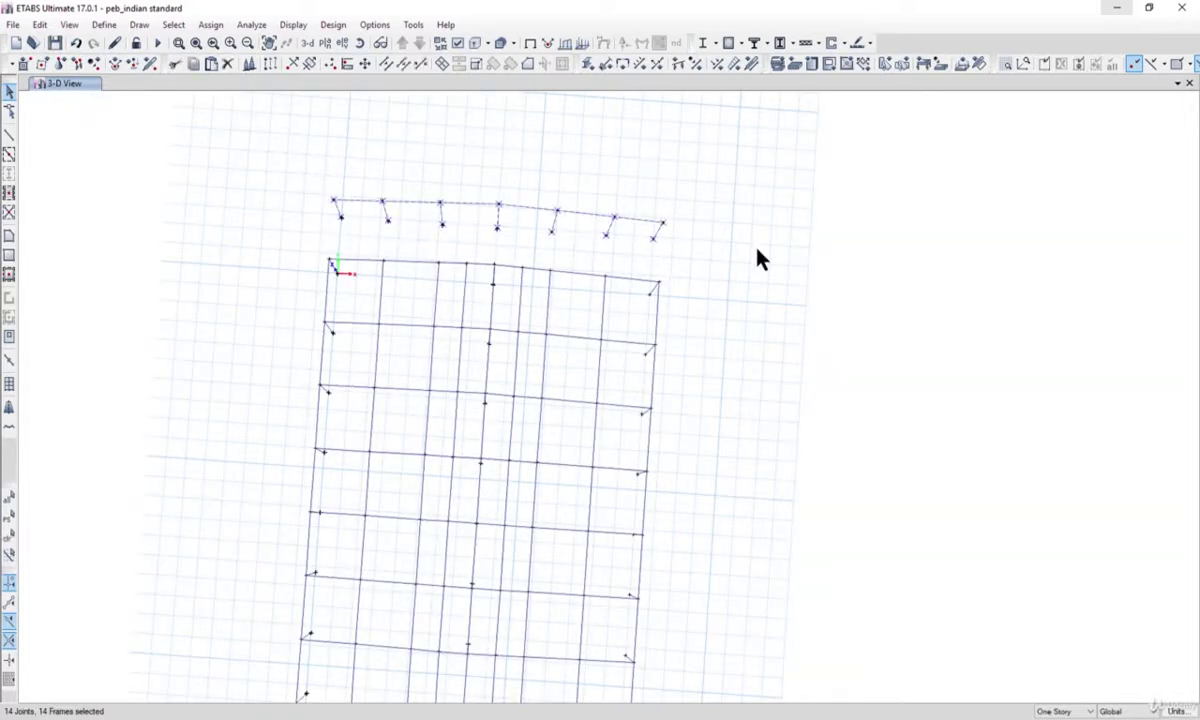
{"action": "left_click", "coordinate": [307, 43]}
{"action": "middle_click_drag", "start_coordinate": [595, 418], "coordinate": [529, 401]}
{"action": "key", "text": "ctrl+c"}
{"action": "key", "text": "ctrl+v"}
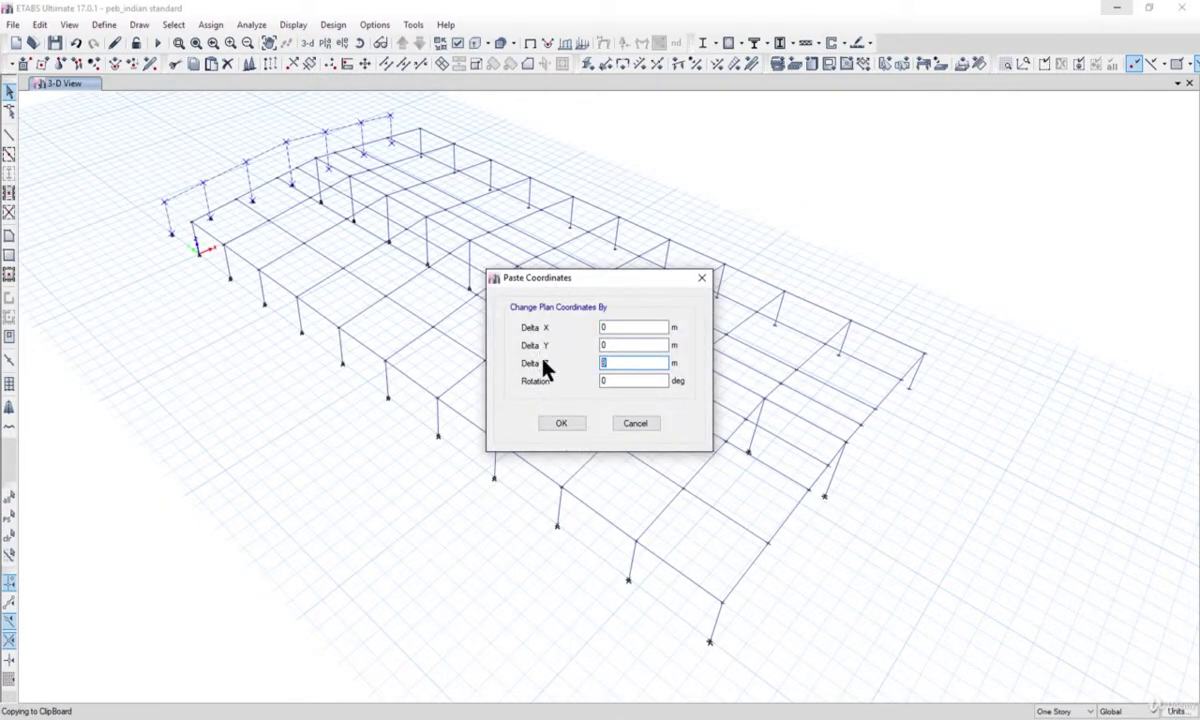
{"action": "left_click", "coordinate": [621, 343]}
{"action": "left_click", "coordinate": [571, 427]}
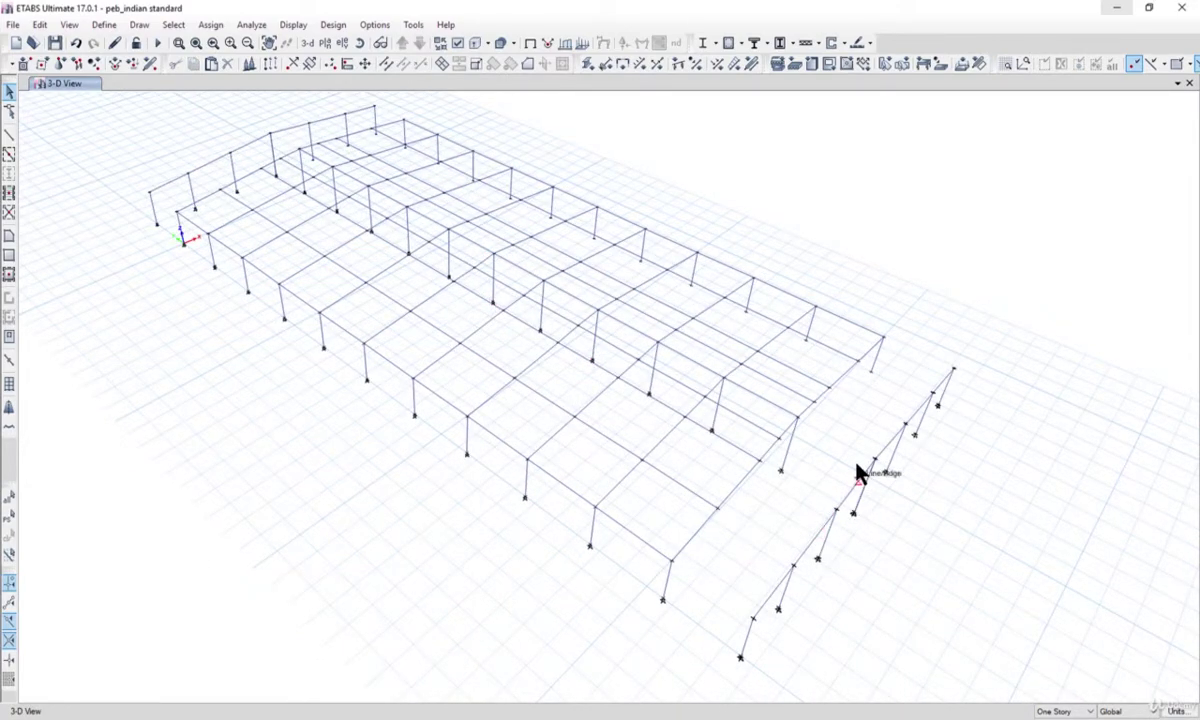
{"action": "middle_click_drag", "start_coordinate": [330, 338], "coordinate": [362, 359]}
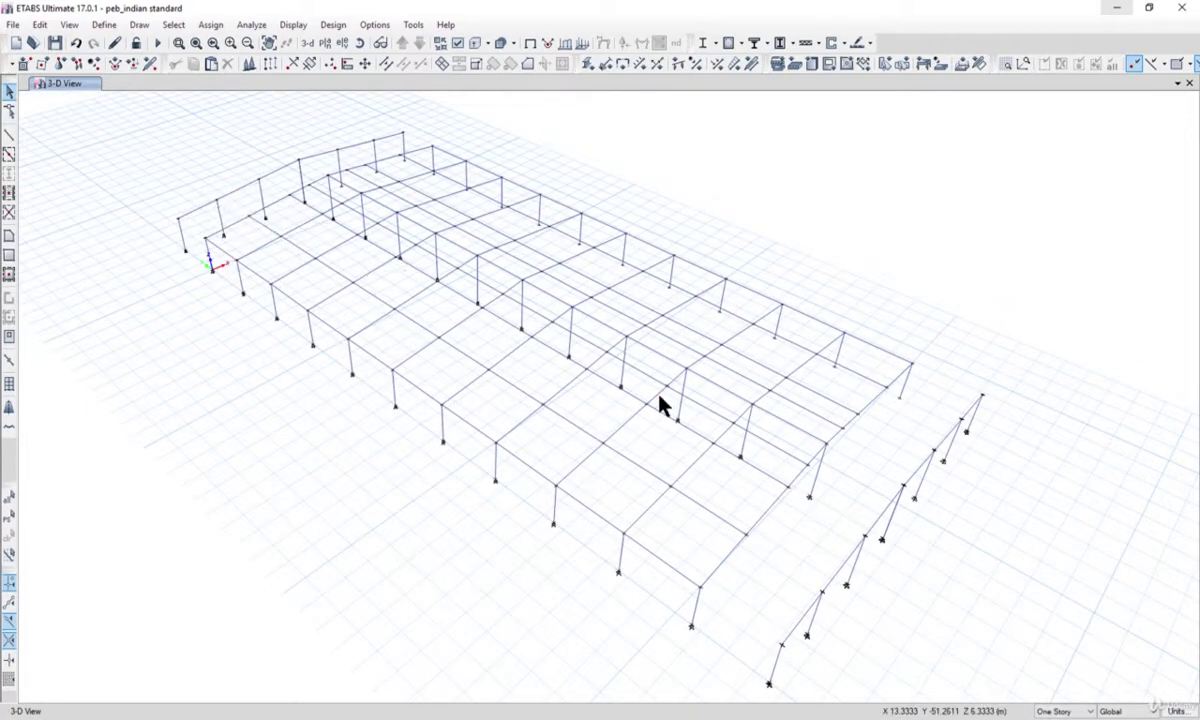
Step: Draw an ISMC300 straight frame along grid A between the eave joints of the last main frame and the pasted end frame
{"action": "middle_click_drag", "start_coordinate": [659, 402], "coordinate": [412, 278]}
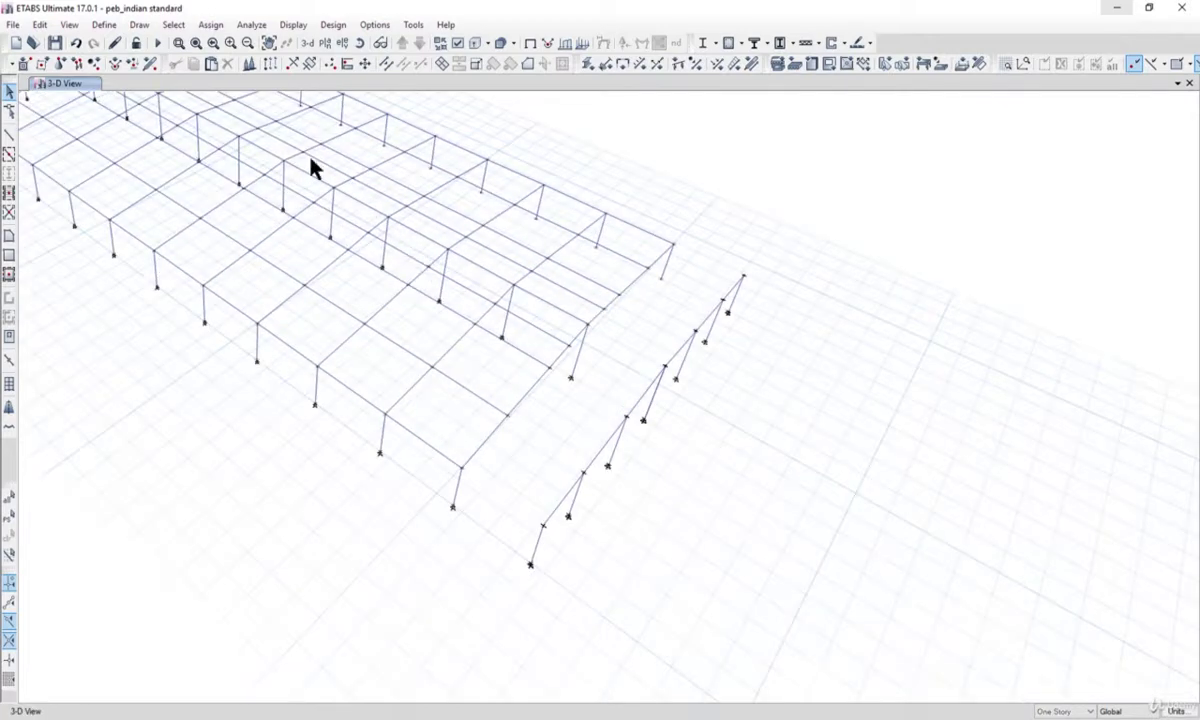
{"action": "left_click", "coordinate": [139, 24]}
{"action": "mouse_move", "coordinate": [241, 102]}
{"action": "left_click", "coordinate": [368, 104]}
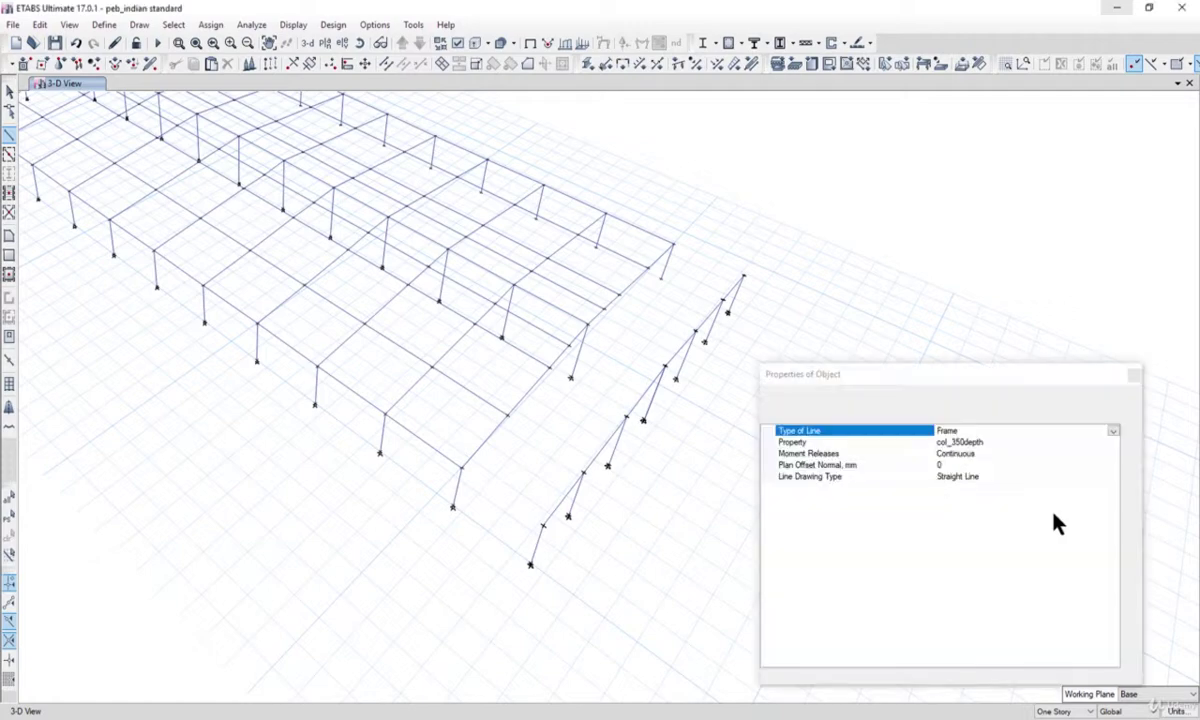
{"action": "left_click", "coordinate": [1113, 403]}
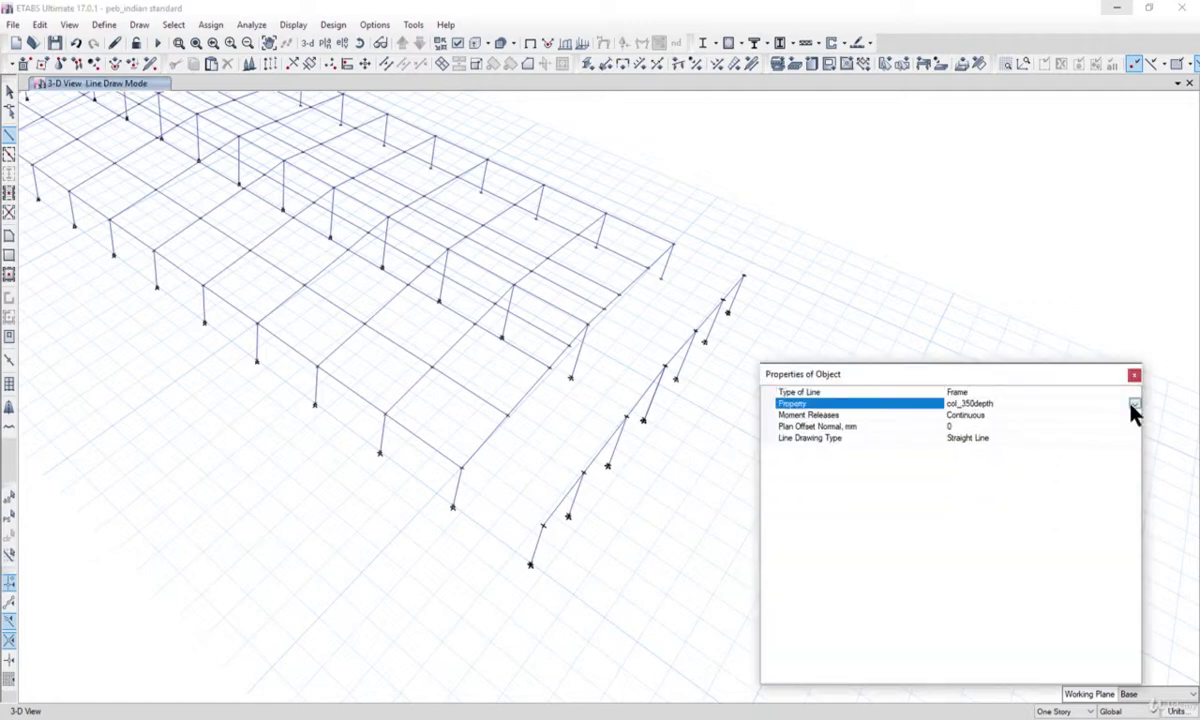
{"action": "left_click", "coordinate": [1134, 404]}
{"action": "left_click_drag", "start_coordinate": [1136, 432], "coordinate": [1137, 452]}
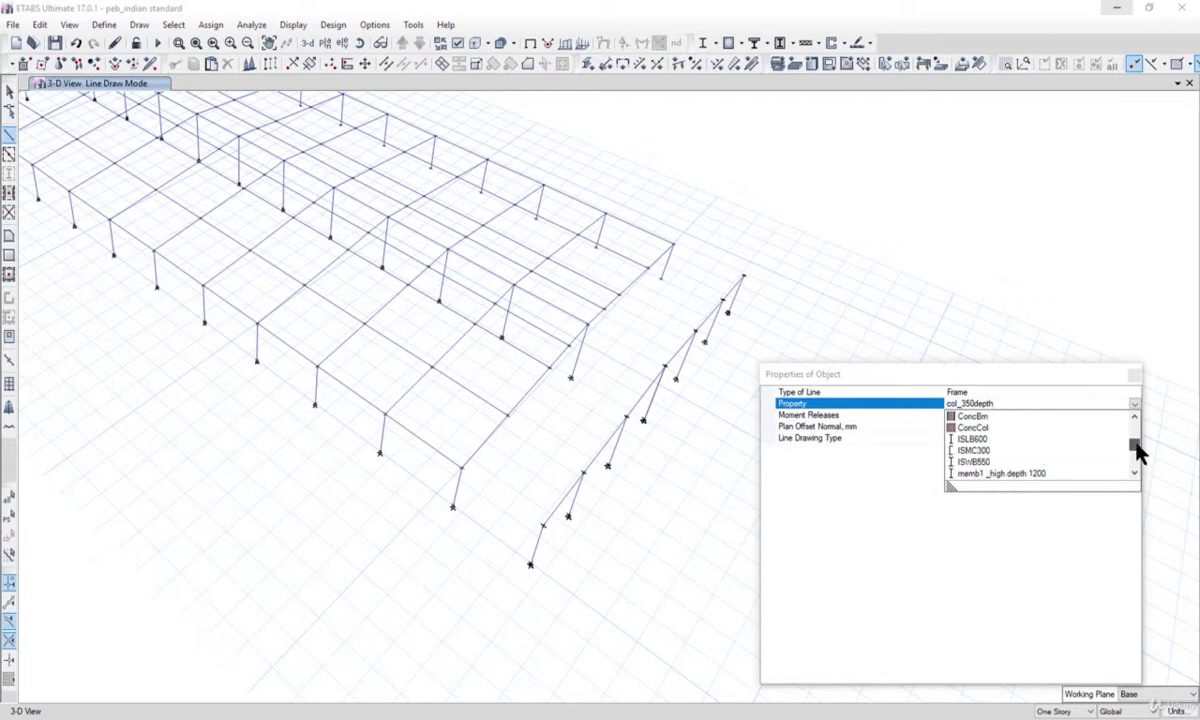
{"action": "left_click", "coordinate": [987, 455]}
{"action": "left_click", "coordinate": [461, 468]}
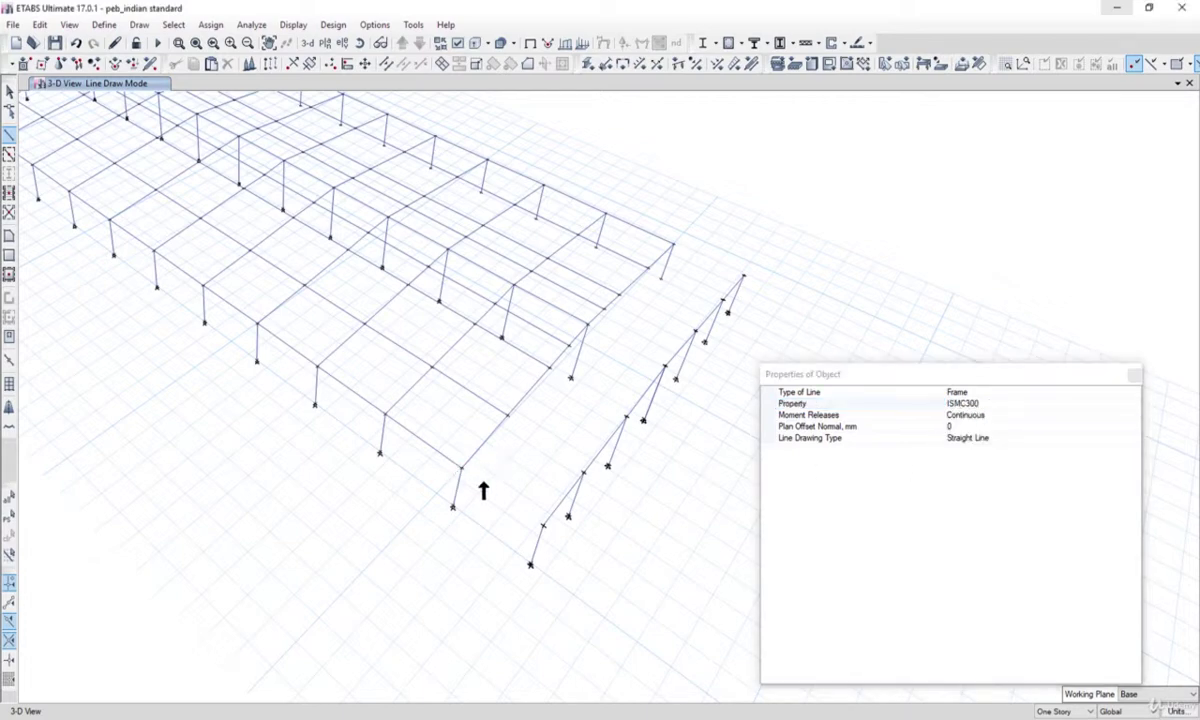
{"action": "double_click", "coordinate": [543, 525]}
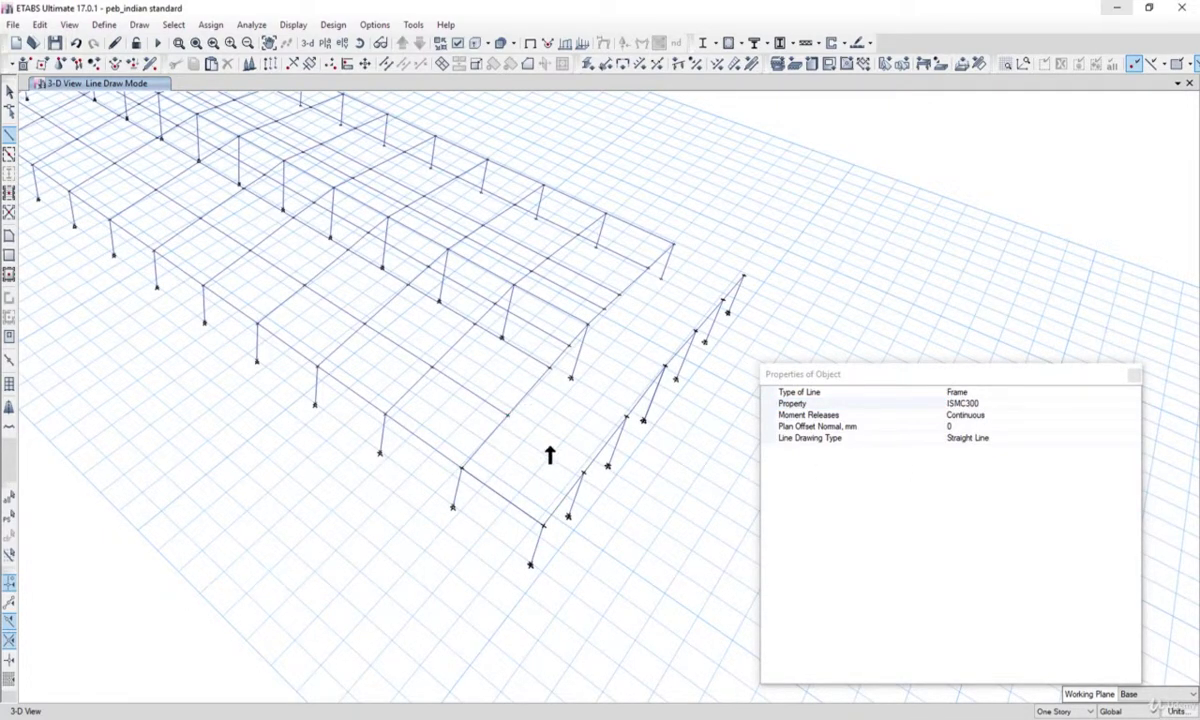
Step: Draw ISMC300 frames across the same end bay at the grid B, grid C and ridge joints
{"action": "left_click", "coordinate": [549, 455]}
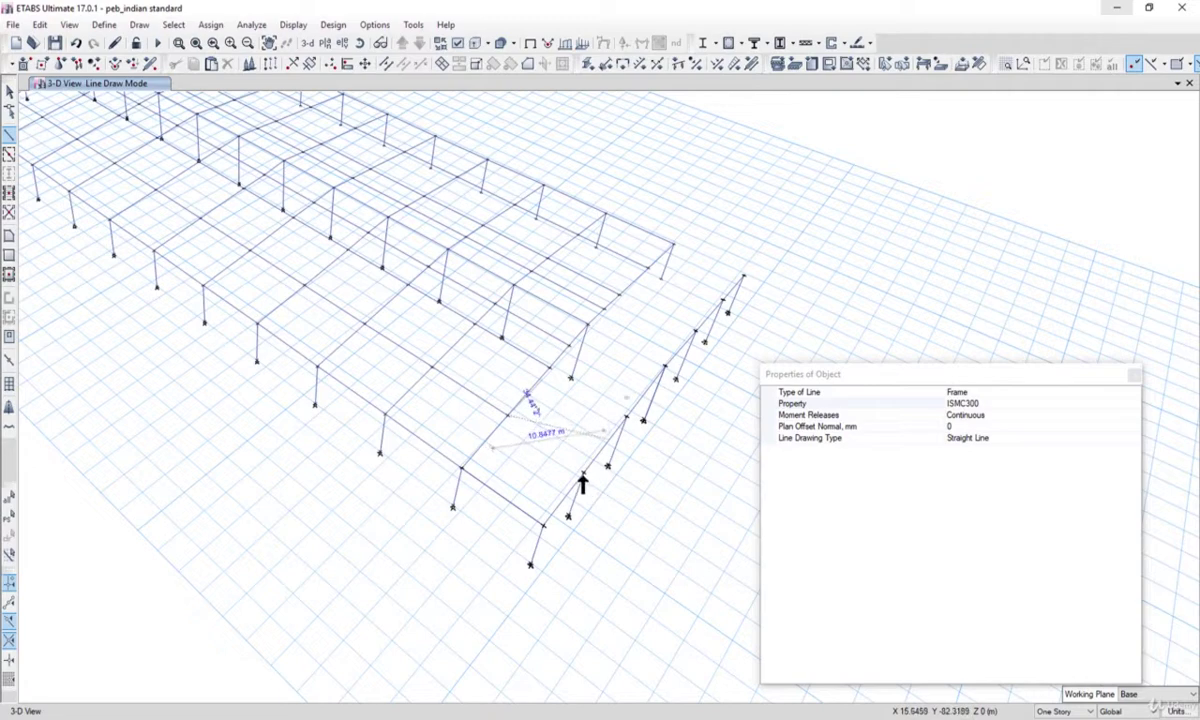
{"action": "left_click", "coordinate": [550, 368]}
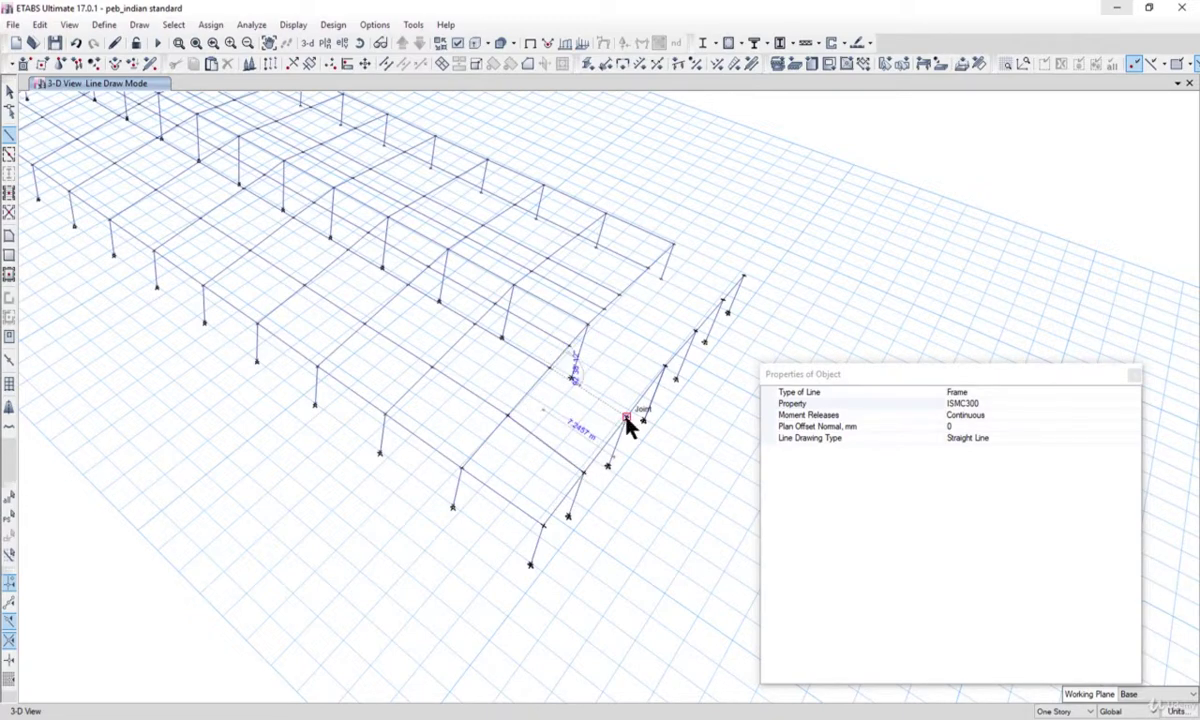
{"action": "double_click", "coordinate": [626, 418]}
{"action": "left_click", "coordinate": [588, 324]}
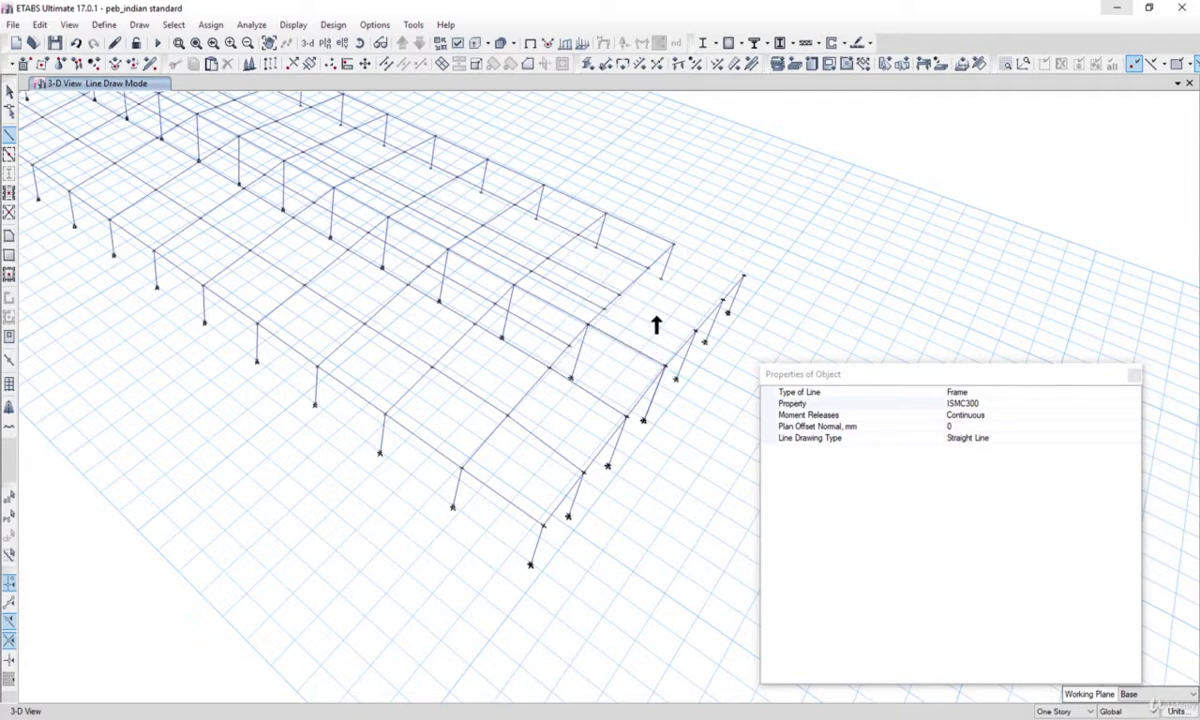
Step: Draw an ISMC300 frame between the last main frame and the pasted end frame at the eave opposite grid A
{"action": "middle_click_drag", "start_coordinate": [656, 325], "coordinate": [447, 383]}
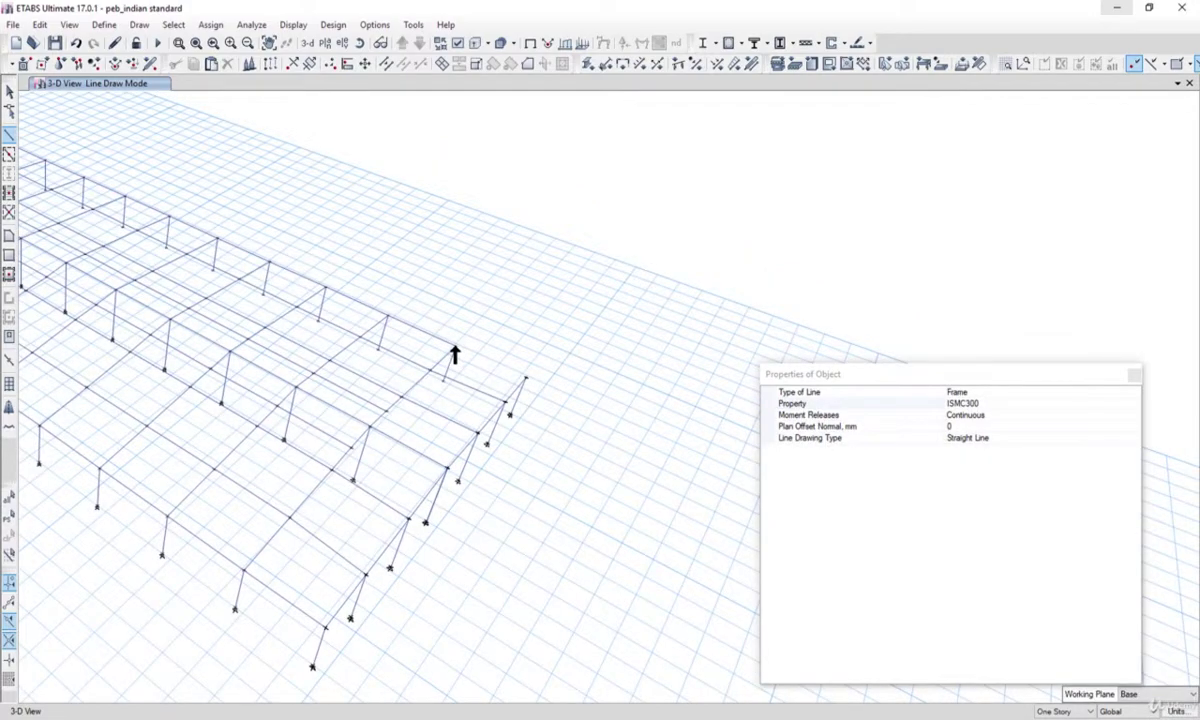
{"action": "scroll", "coordinate": [466, 359], "scroll_direction": "up", "scroll_amount": 5}
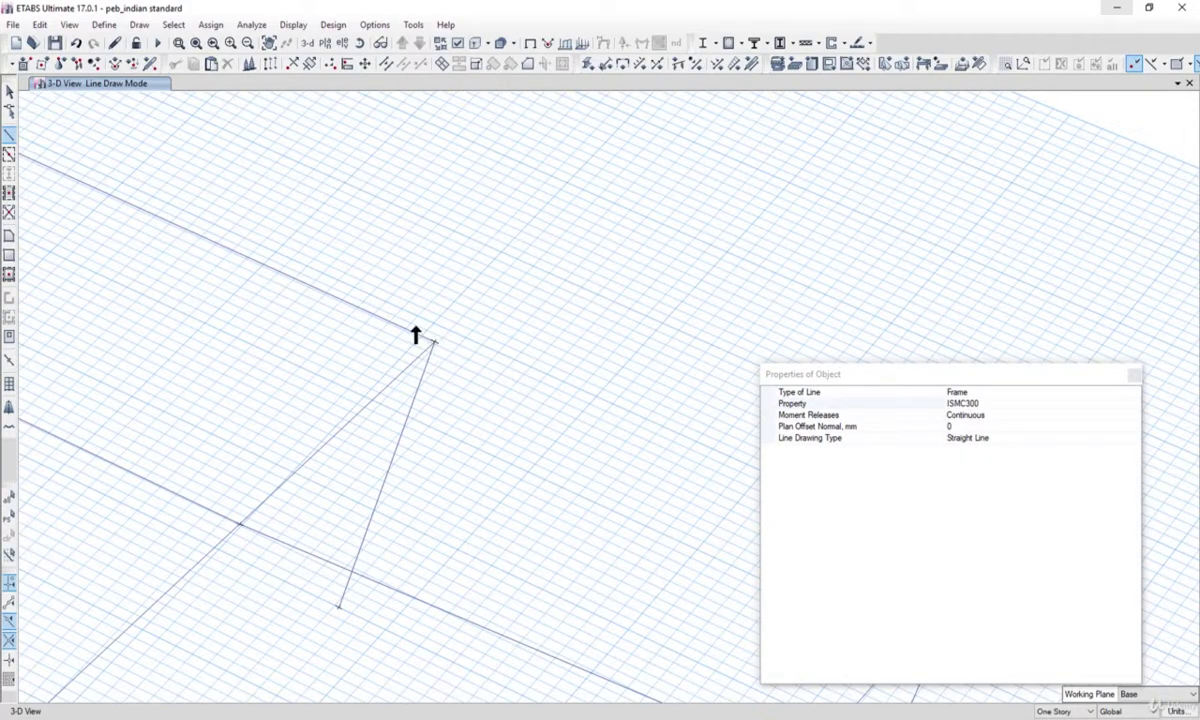
{"action": "scroll", "coordinate": [430, 345], "scroll_direction": "down", "scroll_amount": 4}
{"action": "scroll", "coordinate": [418, 338], "scroll_direction": "up", "scroll_amount": 2}
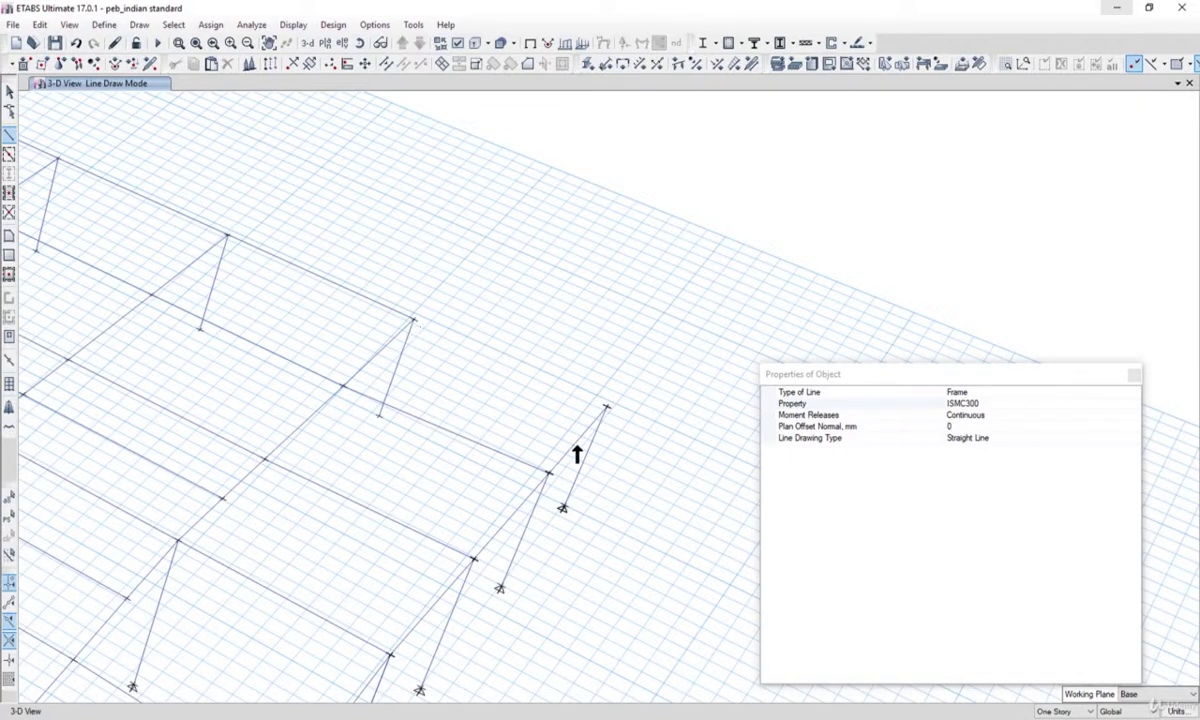
{"action": "scroll", "coordinate": [584, 544], "scroll_direction": "up", "scroll_amount": 4}
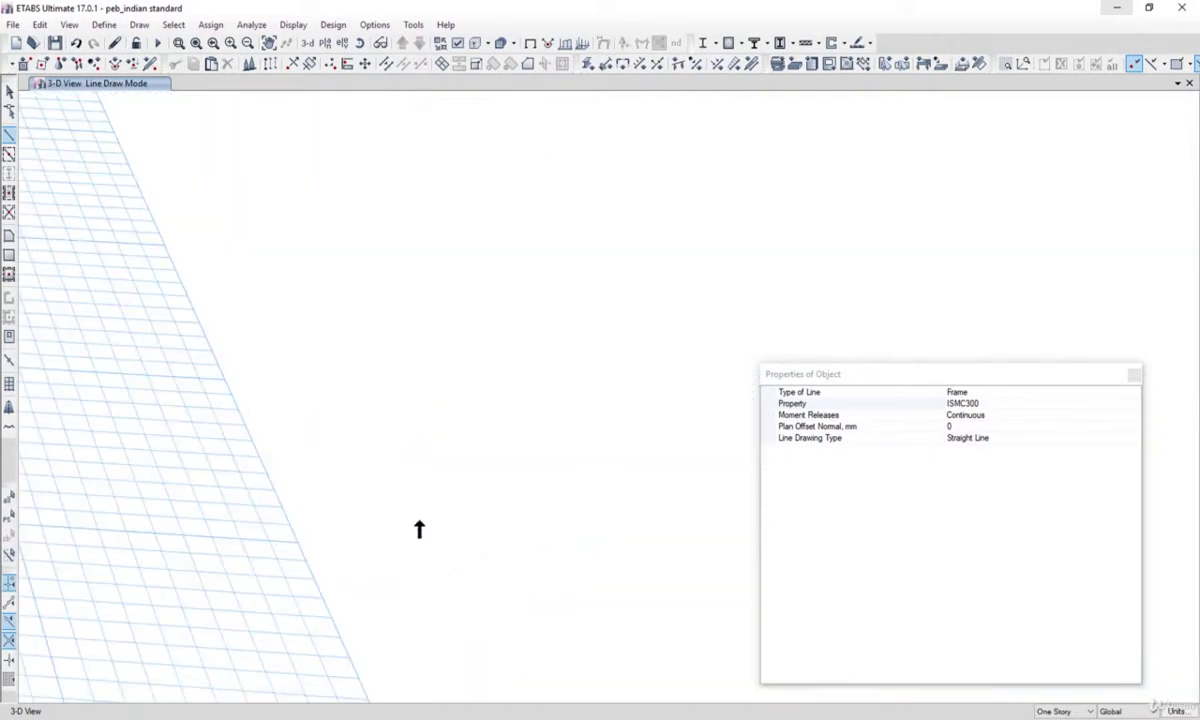
{"action": "scroll", "coordinate": [854, 324], "scroll_direction": "down", "scroll_amount": 3}
{"action": "scroll", "coordinate": [654, 527], "scroll_direction": "up", "scroll_amount": 3}
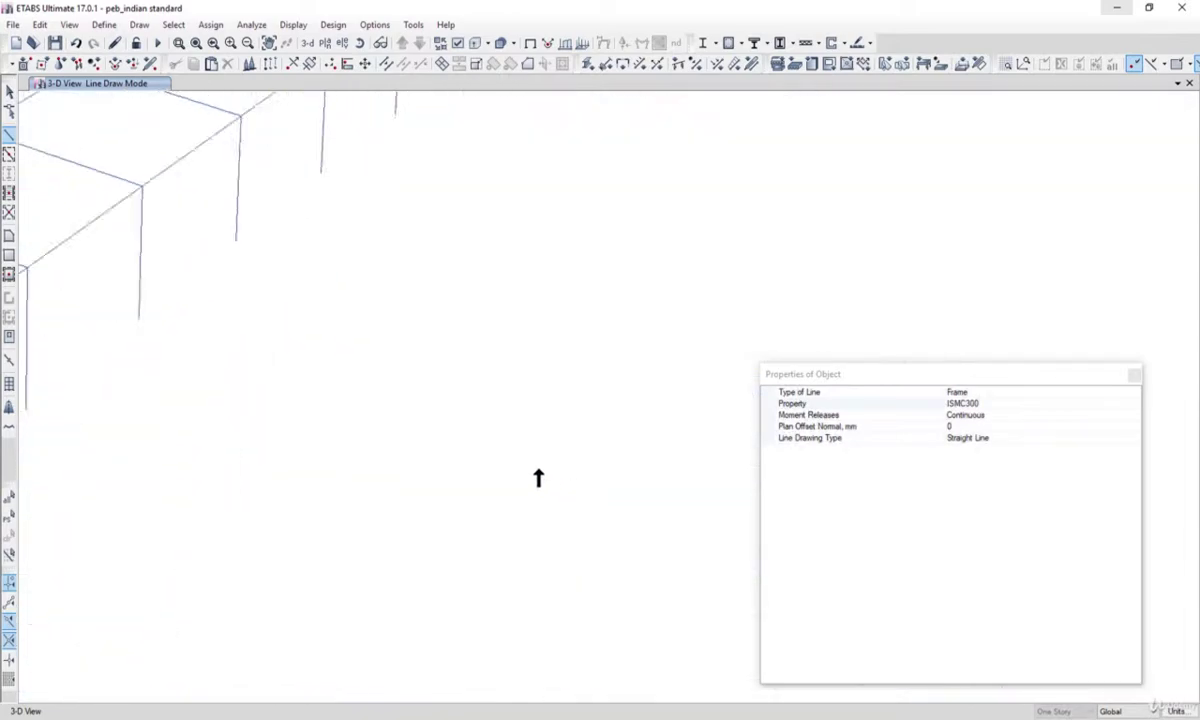
{"action": "scroll", "coordinate": [734, 380], "scroll_direction": "down", "scroll_amount": 4}
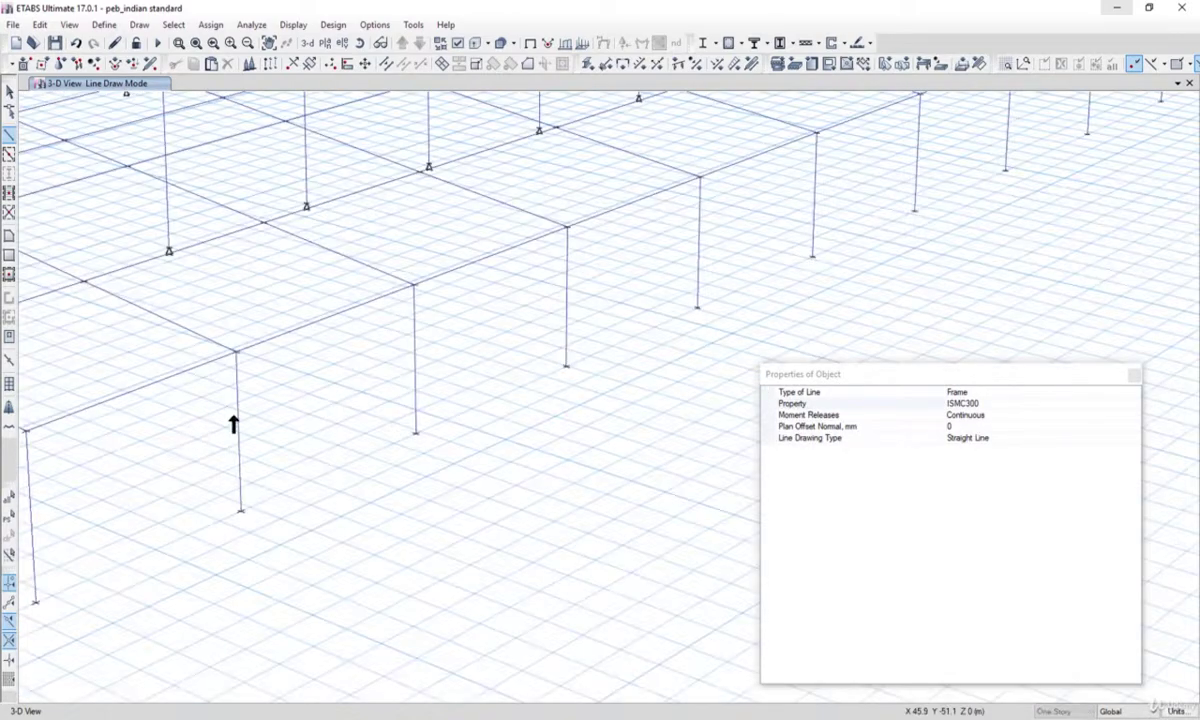
{"action": "scroll", "coordinate": [710, 286], "scroll_direction": "up", "scroll_amount": 2}
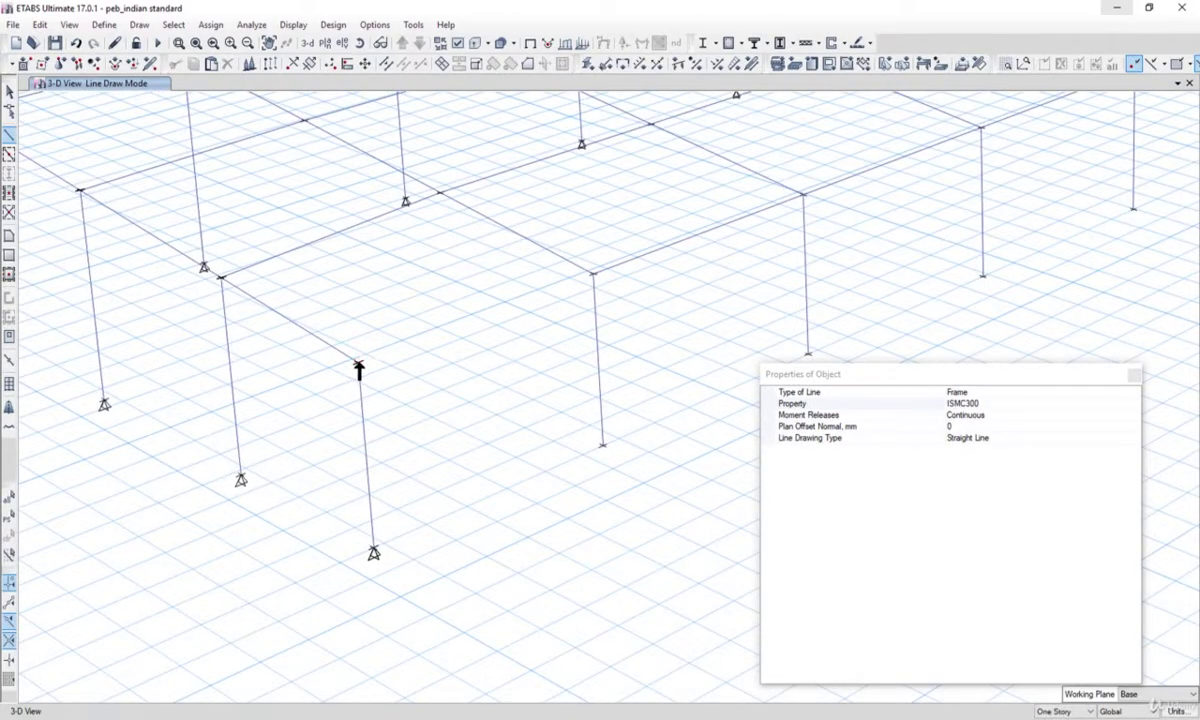
{"action": "left_click", "coordinate": [359, 364]}
{"action": "left_click", "coordinate": [579, 290]}
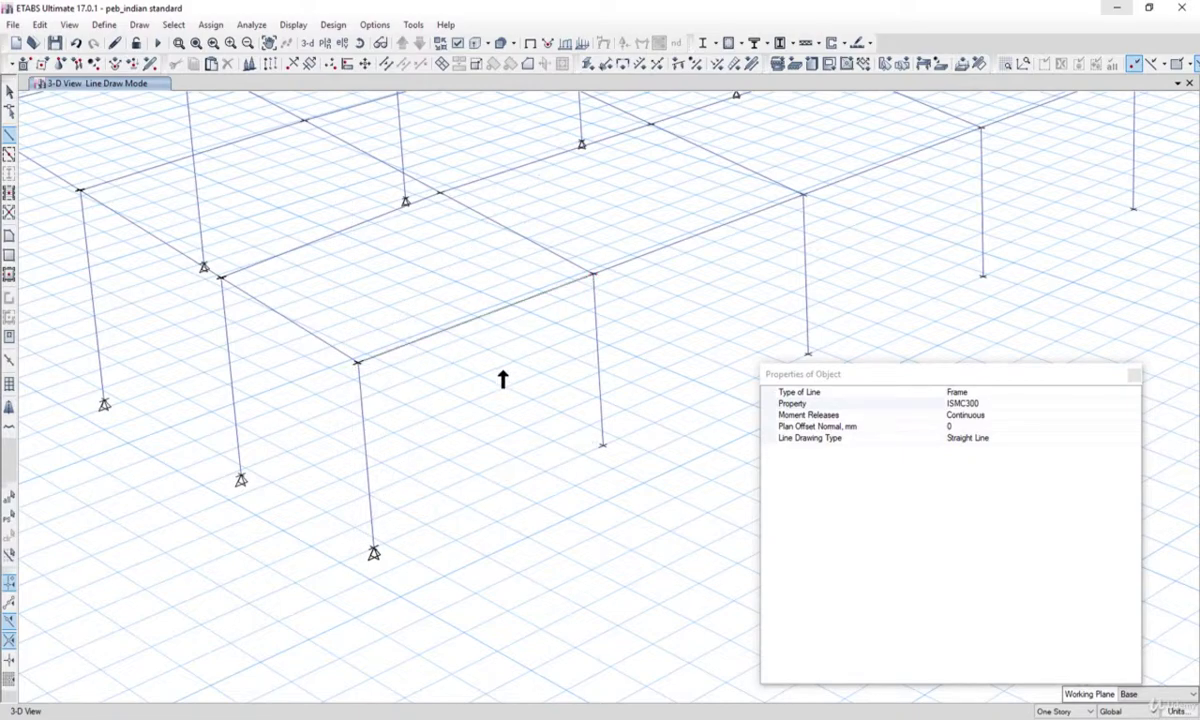
Step: At the other end of the shed, draw ISMC300 frames across the end bay at the eave opposite grid A, the intermediate rafter joints and the ridge
{"action": "scroll", "coordinate": [445, 388], "scroll_direction": "down", "scroll_amount": 5}
{"action": "scroll", "coordinate": [646, 300], "scroll_direction": "up", "scroll_amount": 4}
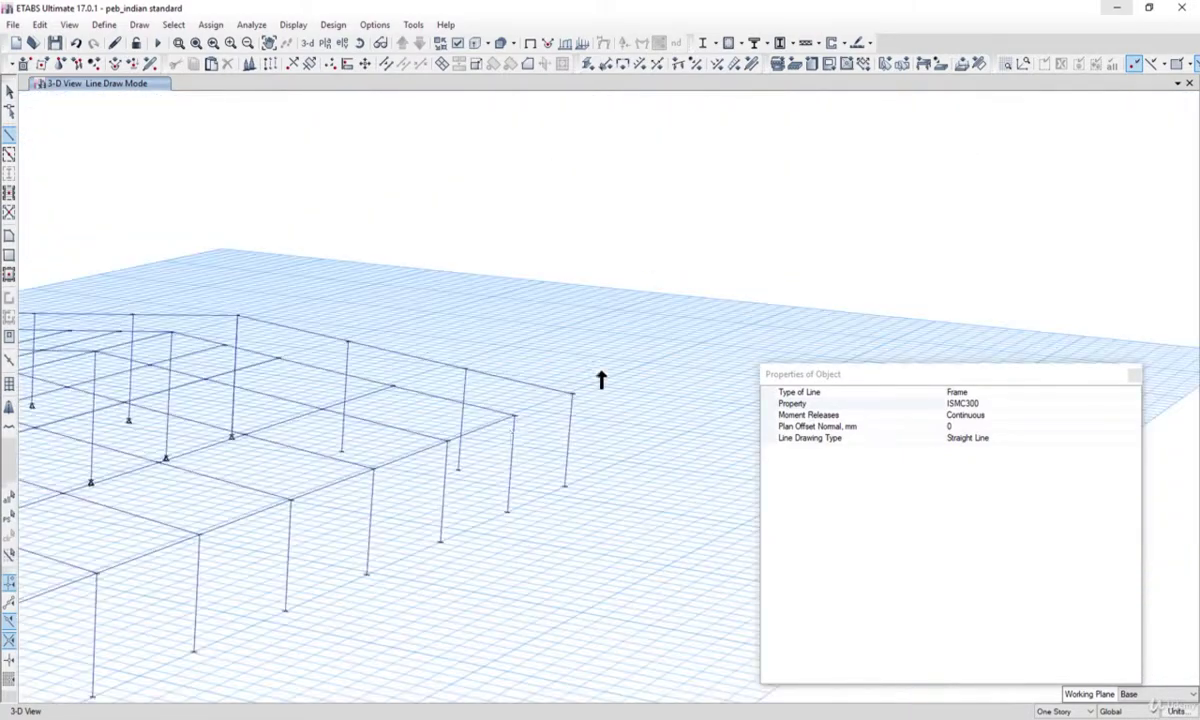
{"action": "left_click", "coordinate": [514, 416]}
{"action": "left_click", "coordinate": [555, 371]}
{"action": "left_click", "coordinate": [393, 387]}
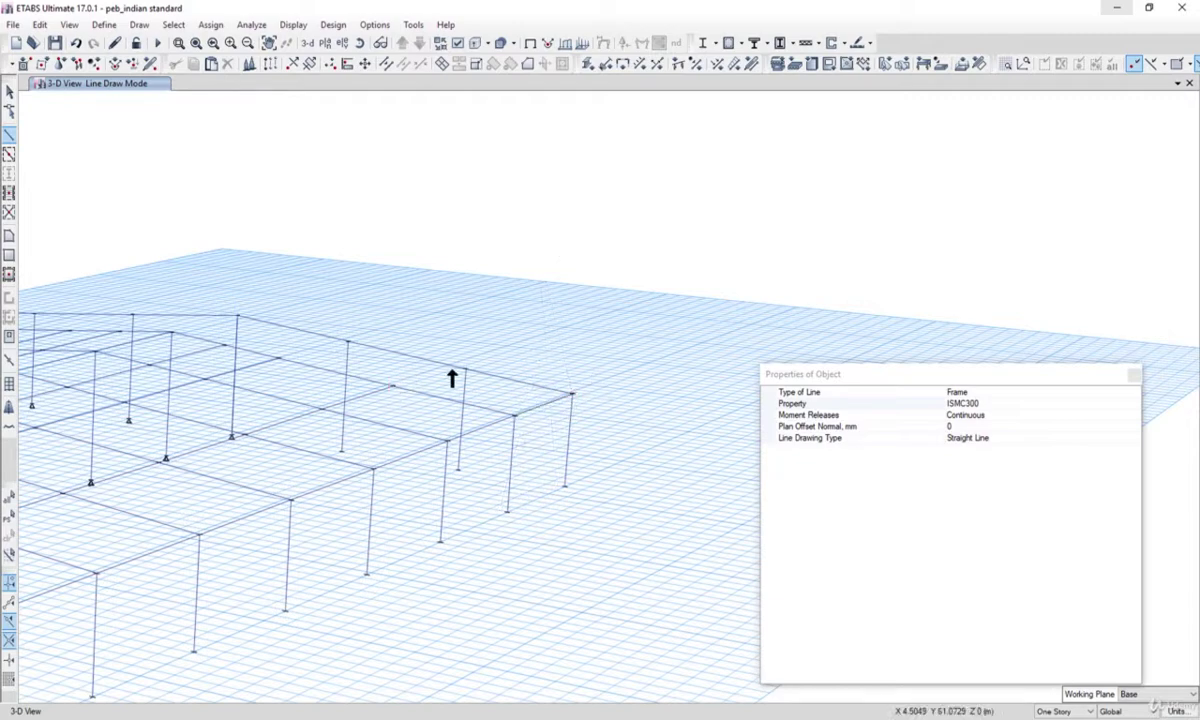
{"action": "double_click", "coordinate": [463, 371]}
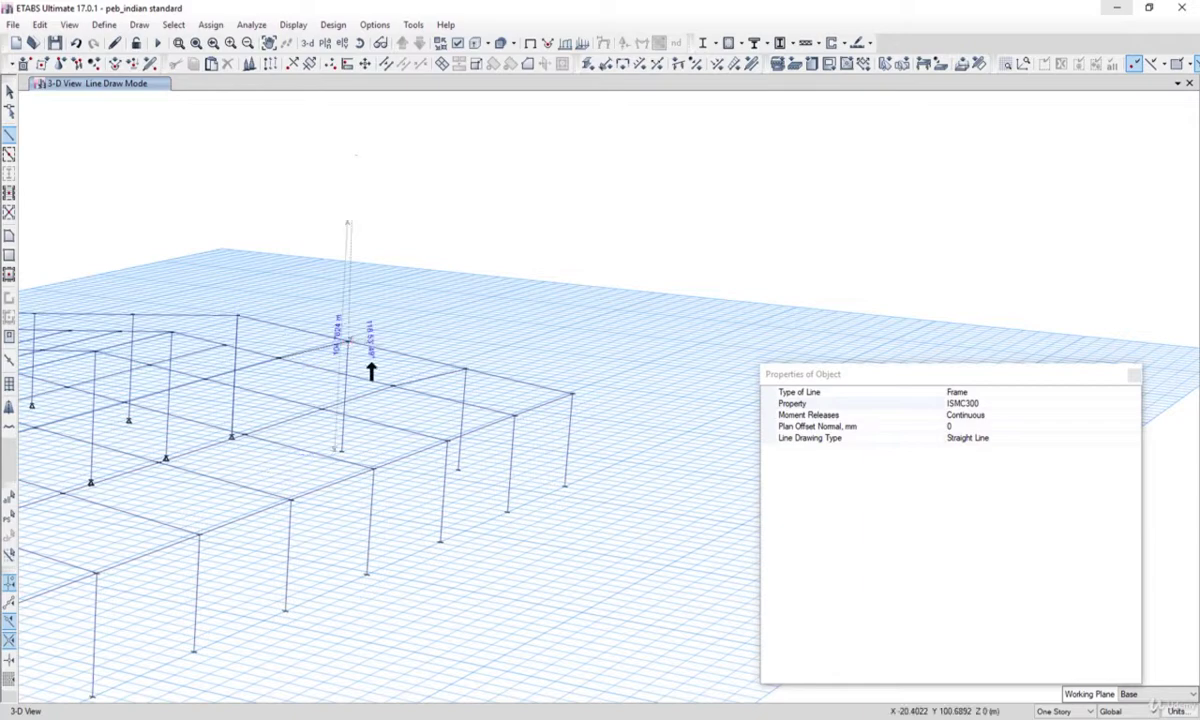
{"action": "scroll", "coordinate": [372, 370], "scroll_direction": "up", "scroll_amount": 2}
{"action": "scroll", "coordinate": [484, 382], "scroll_direction": "up", "scroll_amount": 1}
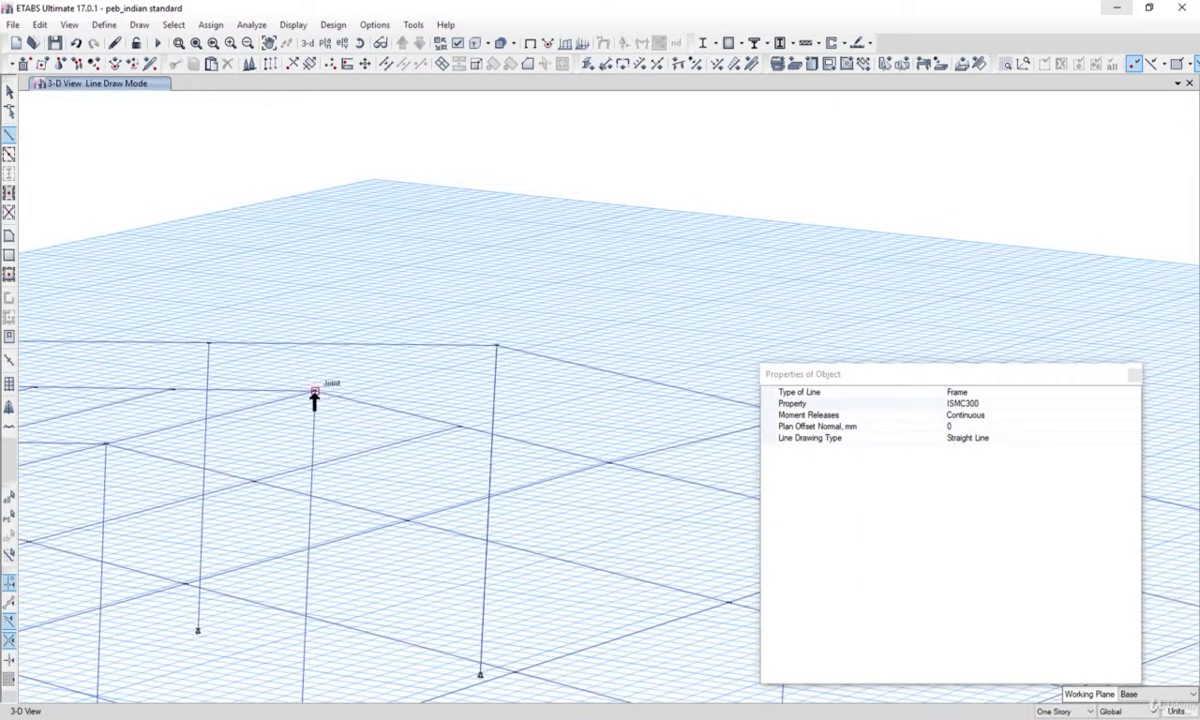
{"action": "left_click", "coordinate": [316, 390]}
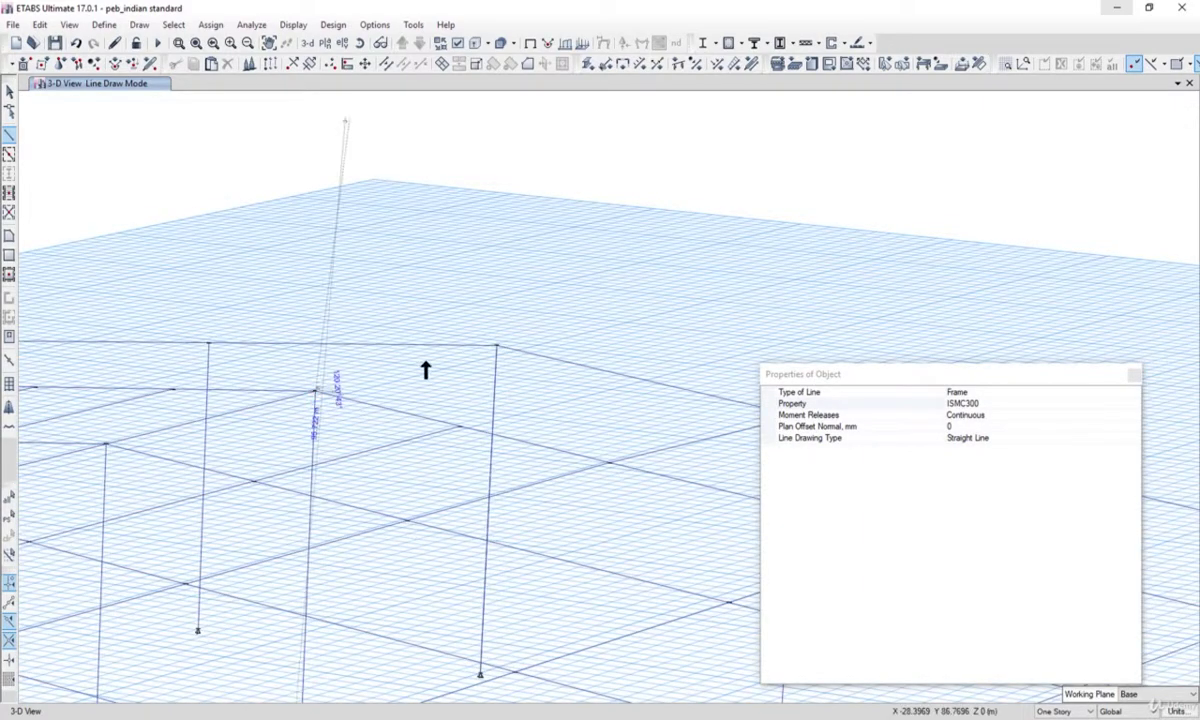
{"action": "left_click", "coordinate": [494, 347]}
Step: Draw ISMC300 frames across the same end bay at the grid A eave and the intermediate rafter joints up to the ridge, and save the model
{"action": "scroll", "coordinate": [576, 306], "scroll_direction": "down", "scroll_amount": 3}
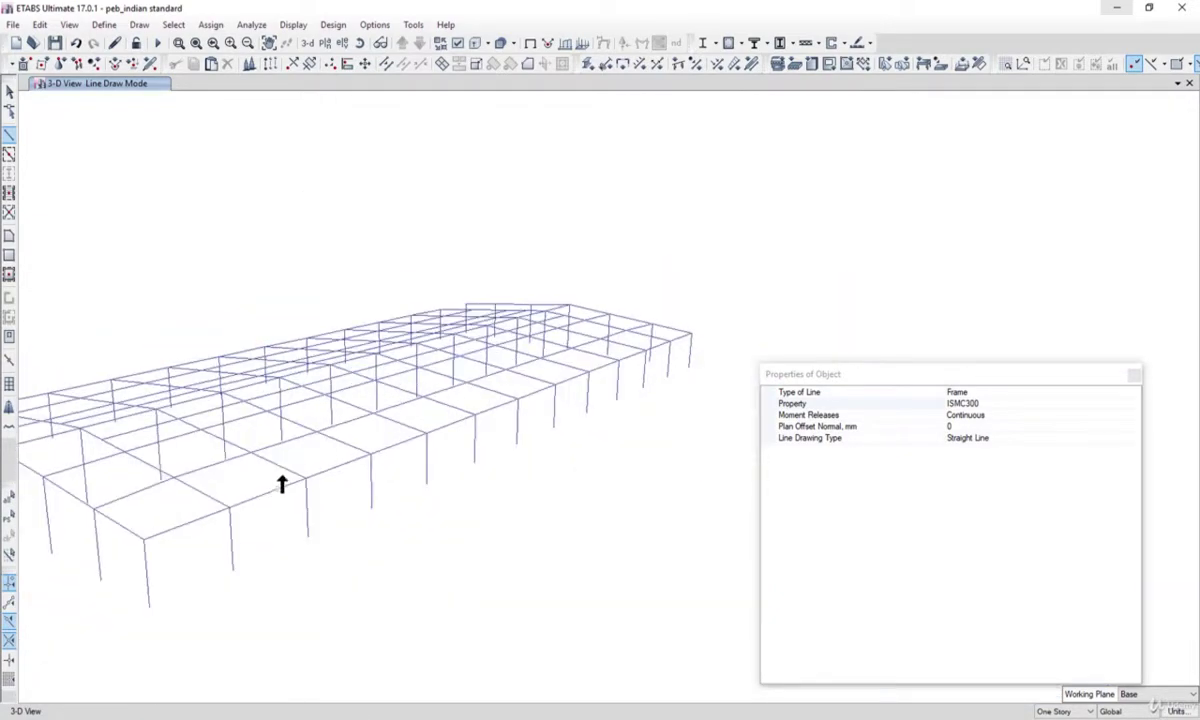
{"action": "middle_click_drag", "start_coordinate": [282, 484], "coordinate": [394, 455], "text": "shift"}
{"action": "scroll", "coordinate": [404, 436], "scroll_direction": "up", "scroll_amount": 5}
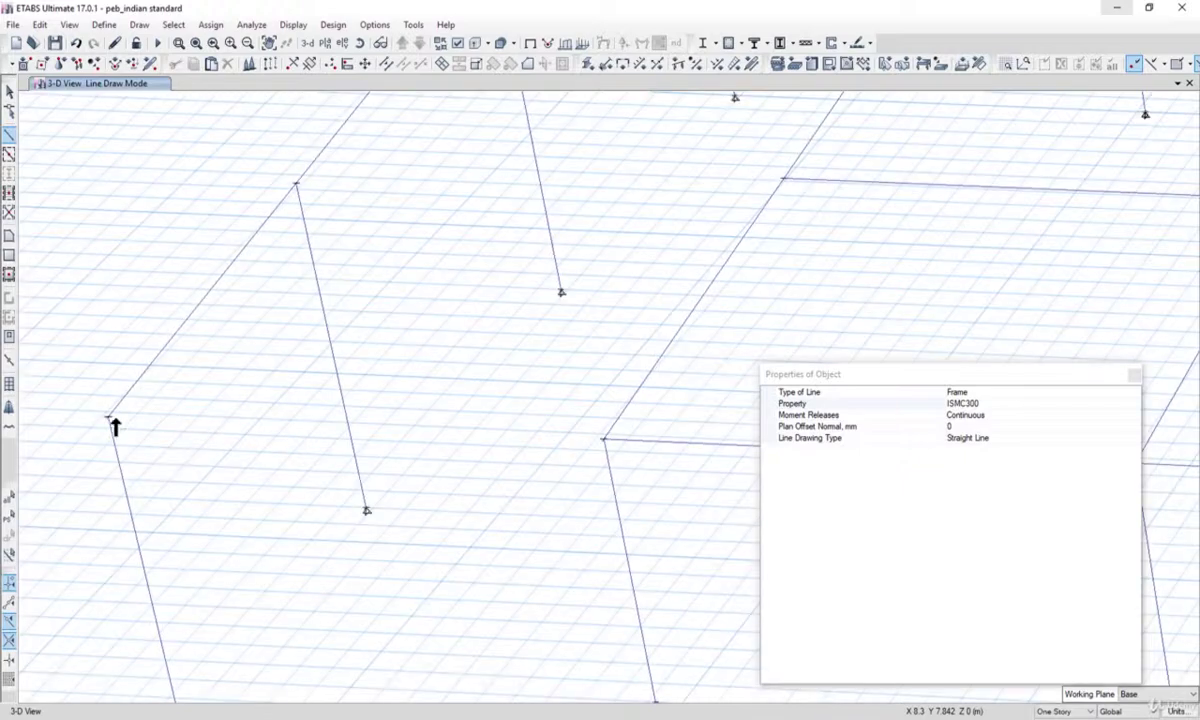
{"action": "left_click", "coordinate": [109, 418]}
{"action": "left_click", "coordinate": [603, 440]}
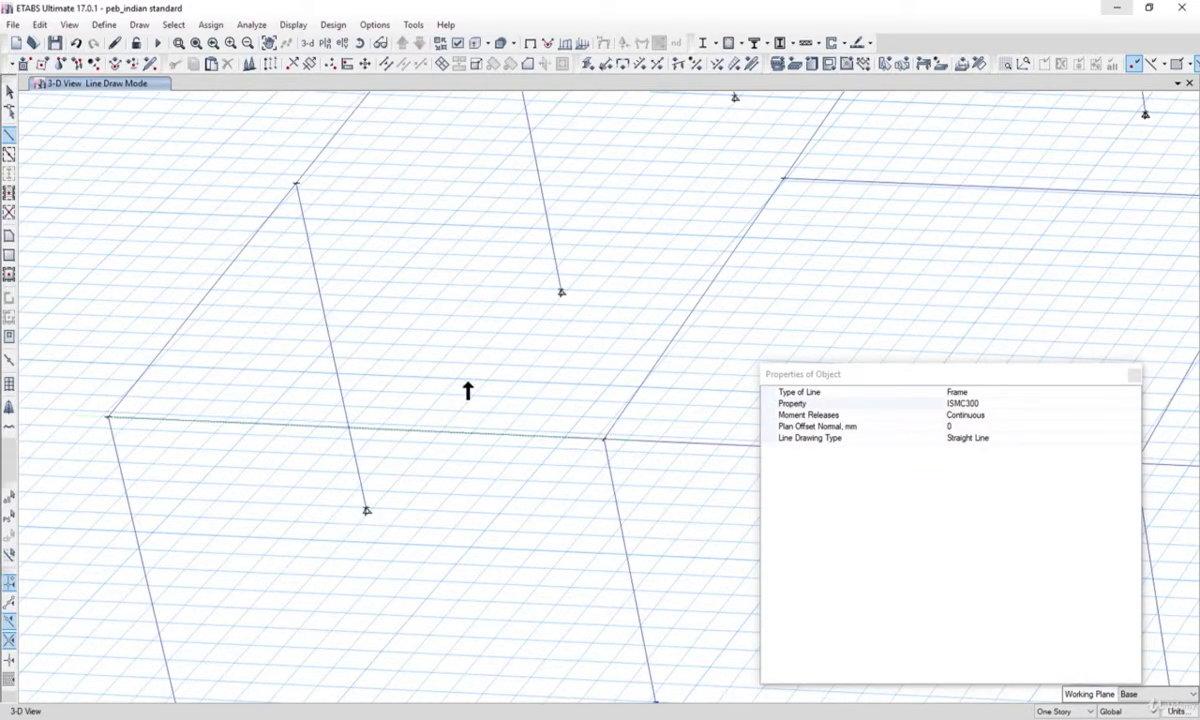
{"action": "scroll", "coordinate": [350, 395], "scroll_direction": "down", "scroll_amount": 5}
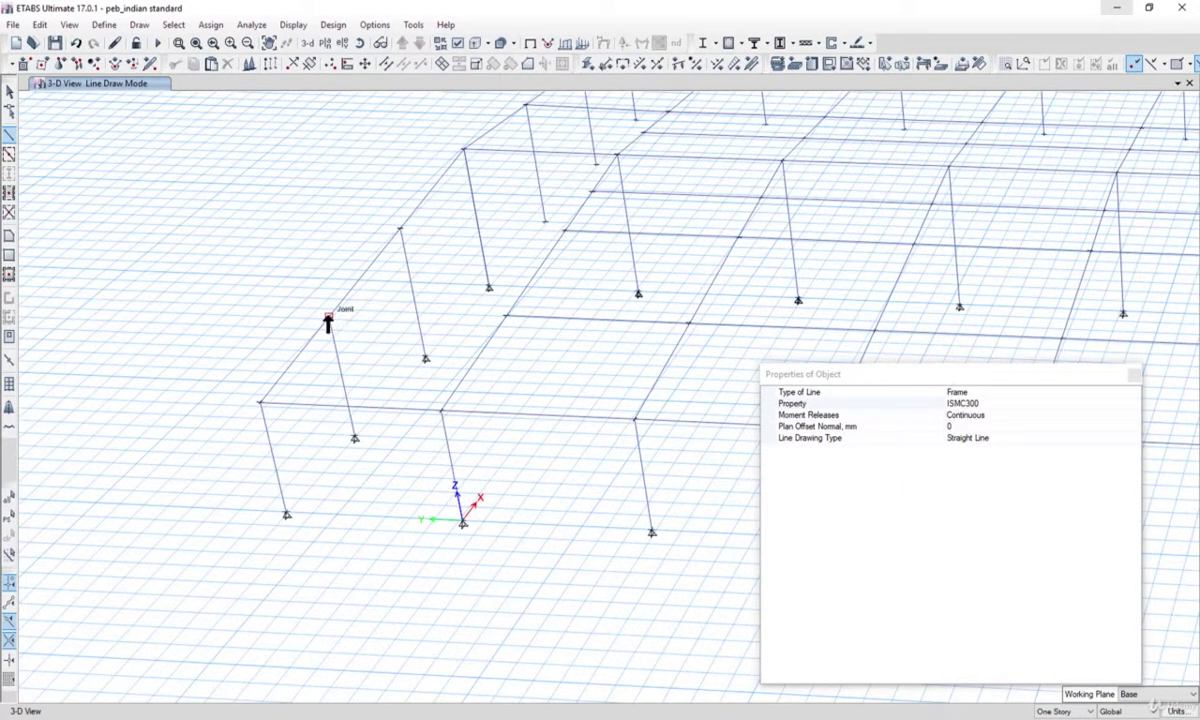
{"action": "left_click", "coordinate": [329, 319]}
{"action": "left_click", "coordinate": [505, 318]}
{"action": "middle_click_drag", "start_coordinate": [524, 256], "coordinate": [438, 367]}
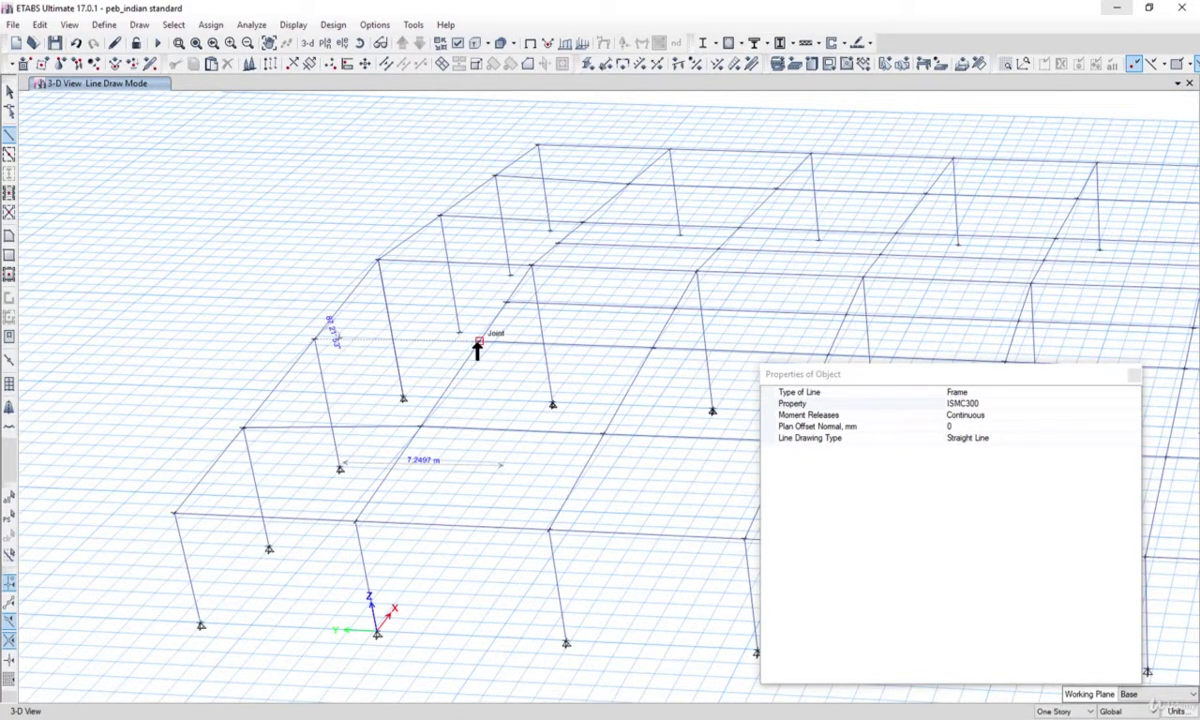
{"action": "left_click", "coordinate": [54, 43]}
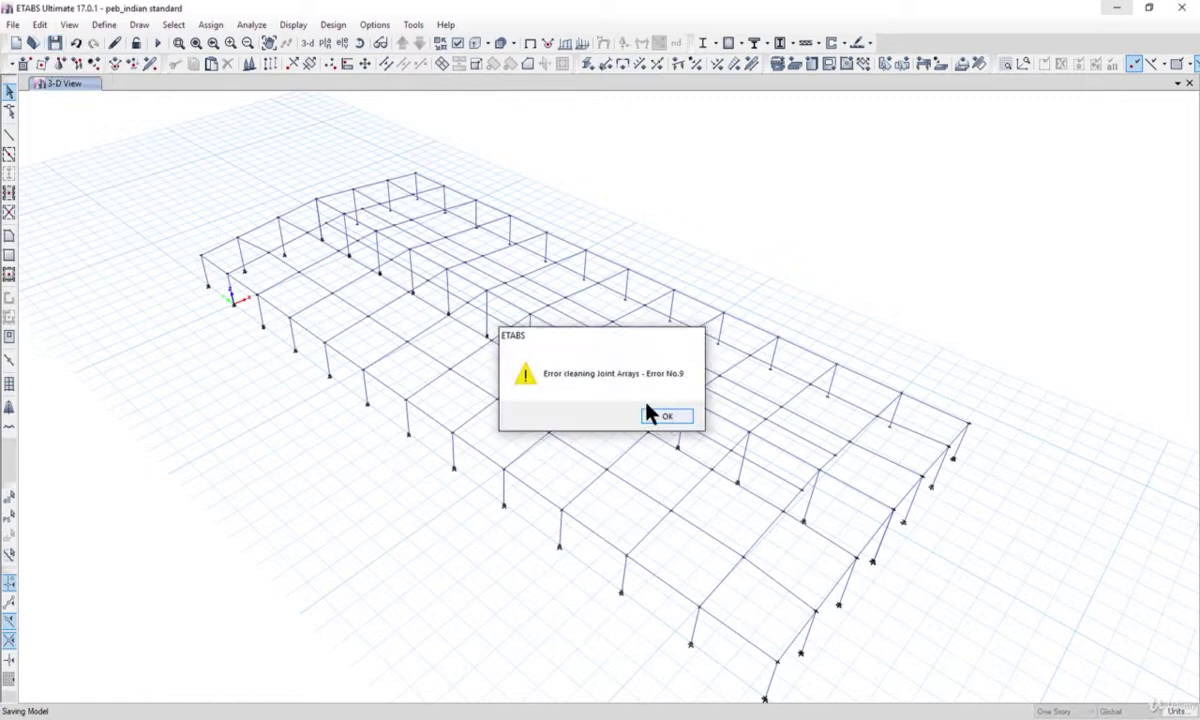
{"action": "left_click", "coordinate": [652, 415]}
Step: Show the rendered 3D view and examine the complete shed frame from several angles, including the end frame and connecting members
{"action": "left_click", "coordinate": [70, 25]}
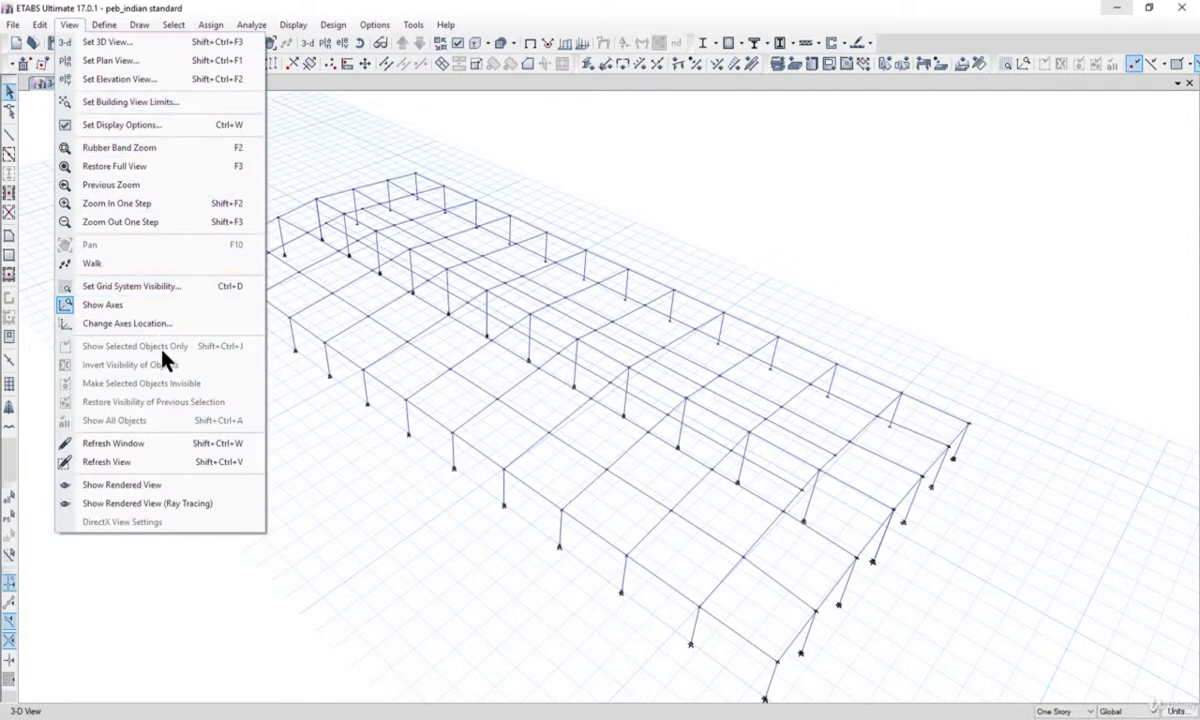
{"action": "left_click", "coordinate": [204, 486]}
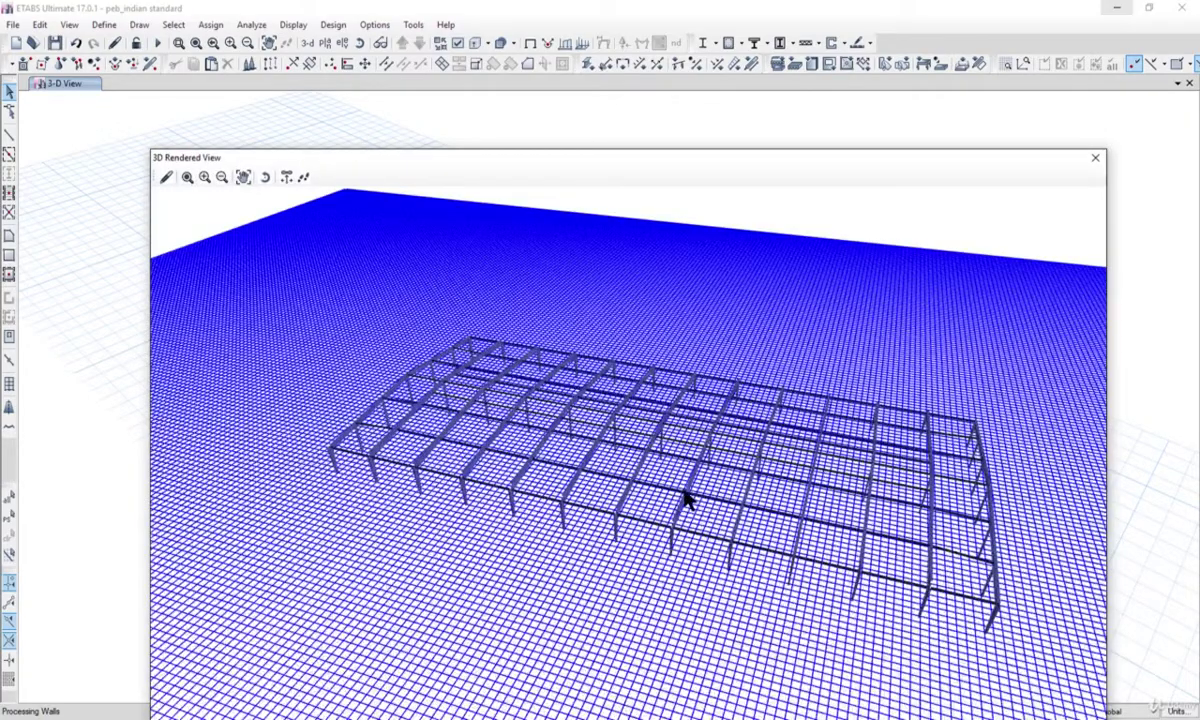
{"action": "left_click_drag", "start_coordinate": [685, 500], "coordinate": [757, 478]}
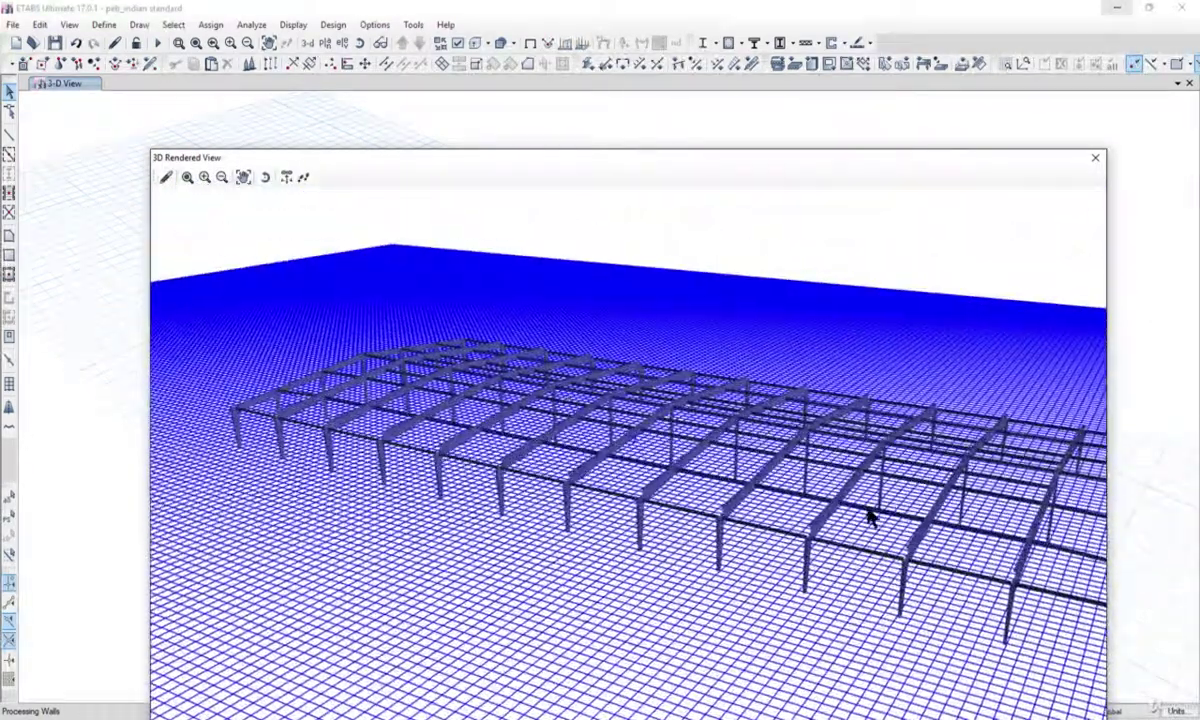
{"action": "left_click_drag", "start_coordinate": [871, 514], "coordinate": [672, 478]}
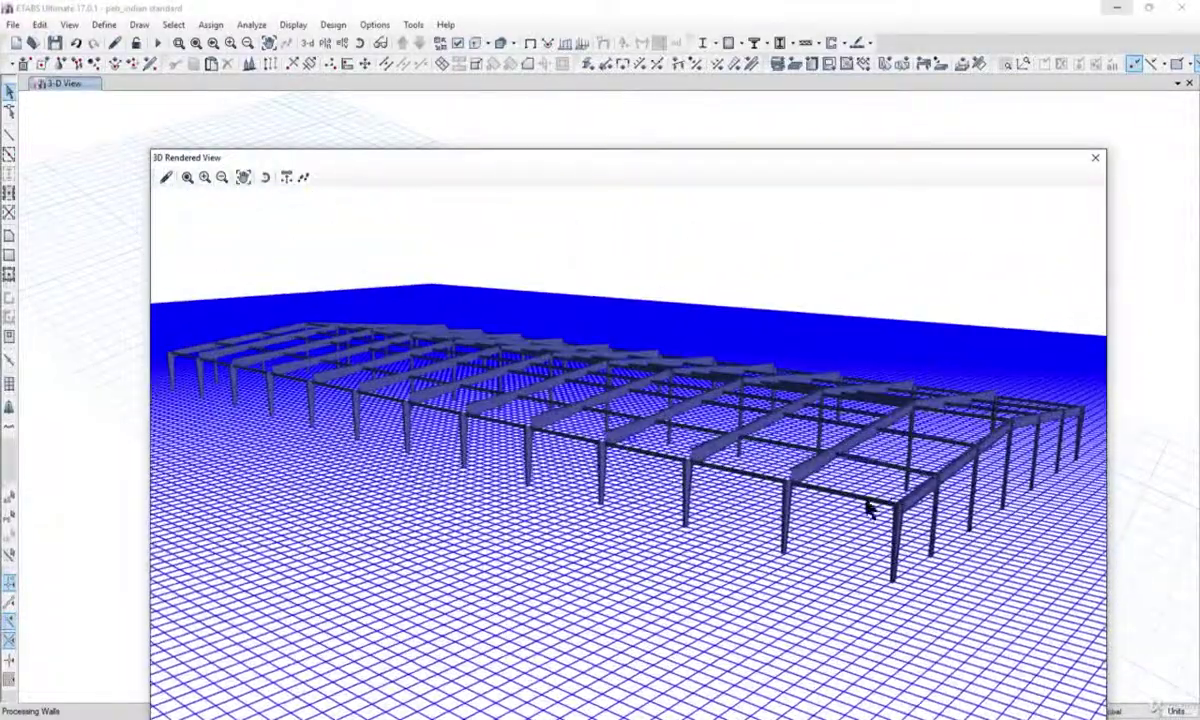
{"action": "left_click_drag", "start_coordinate": [868, 508], "coordinate": [1088, 295]}
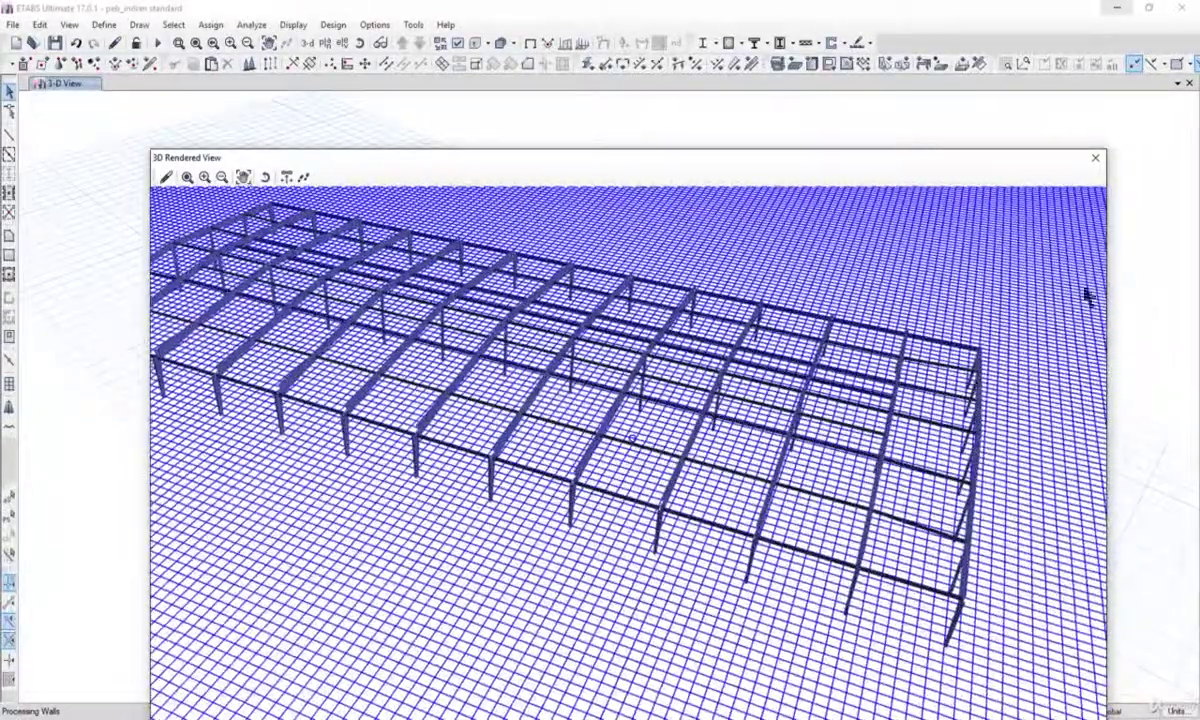
{"action": "left_click", "coordinate": [1093, 161]}
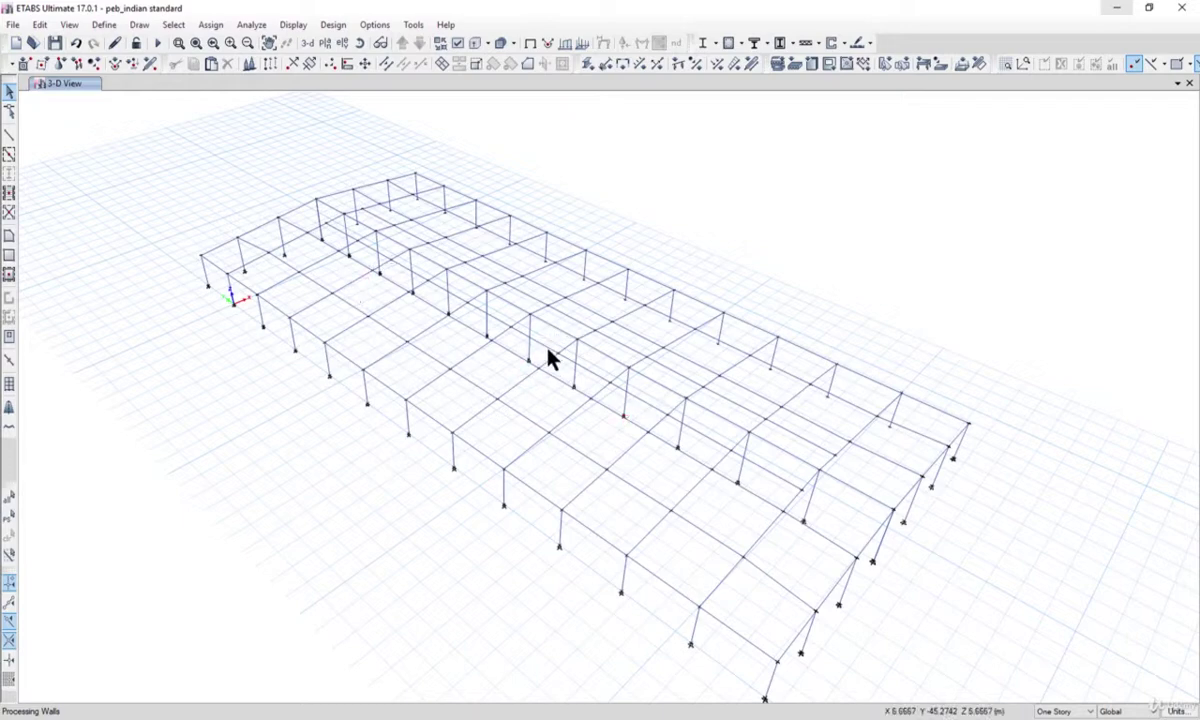